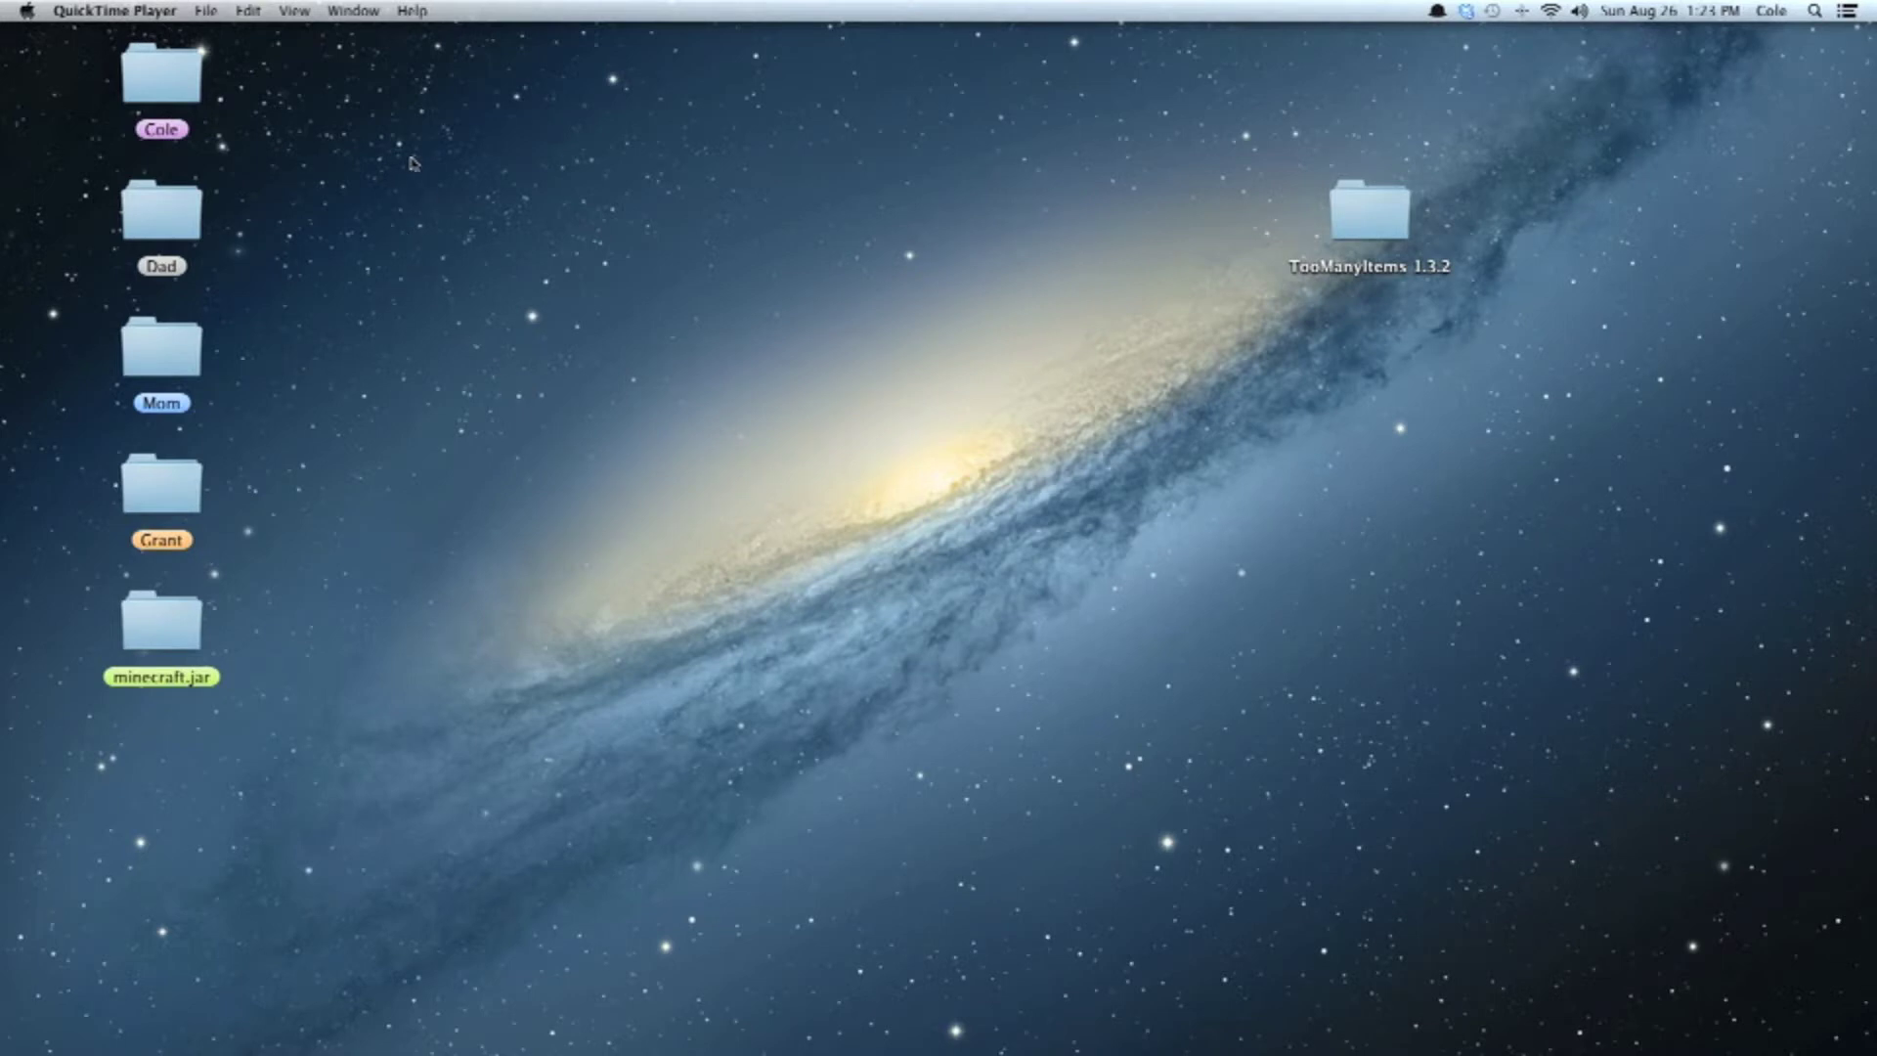
Step: Look inside the TooManyItems 1.3.2 folder on the desktop, then close it
left_click_drag(425, 138, 1272, 702)
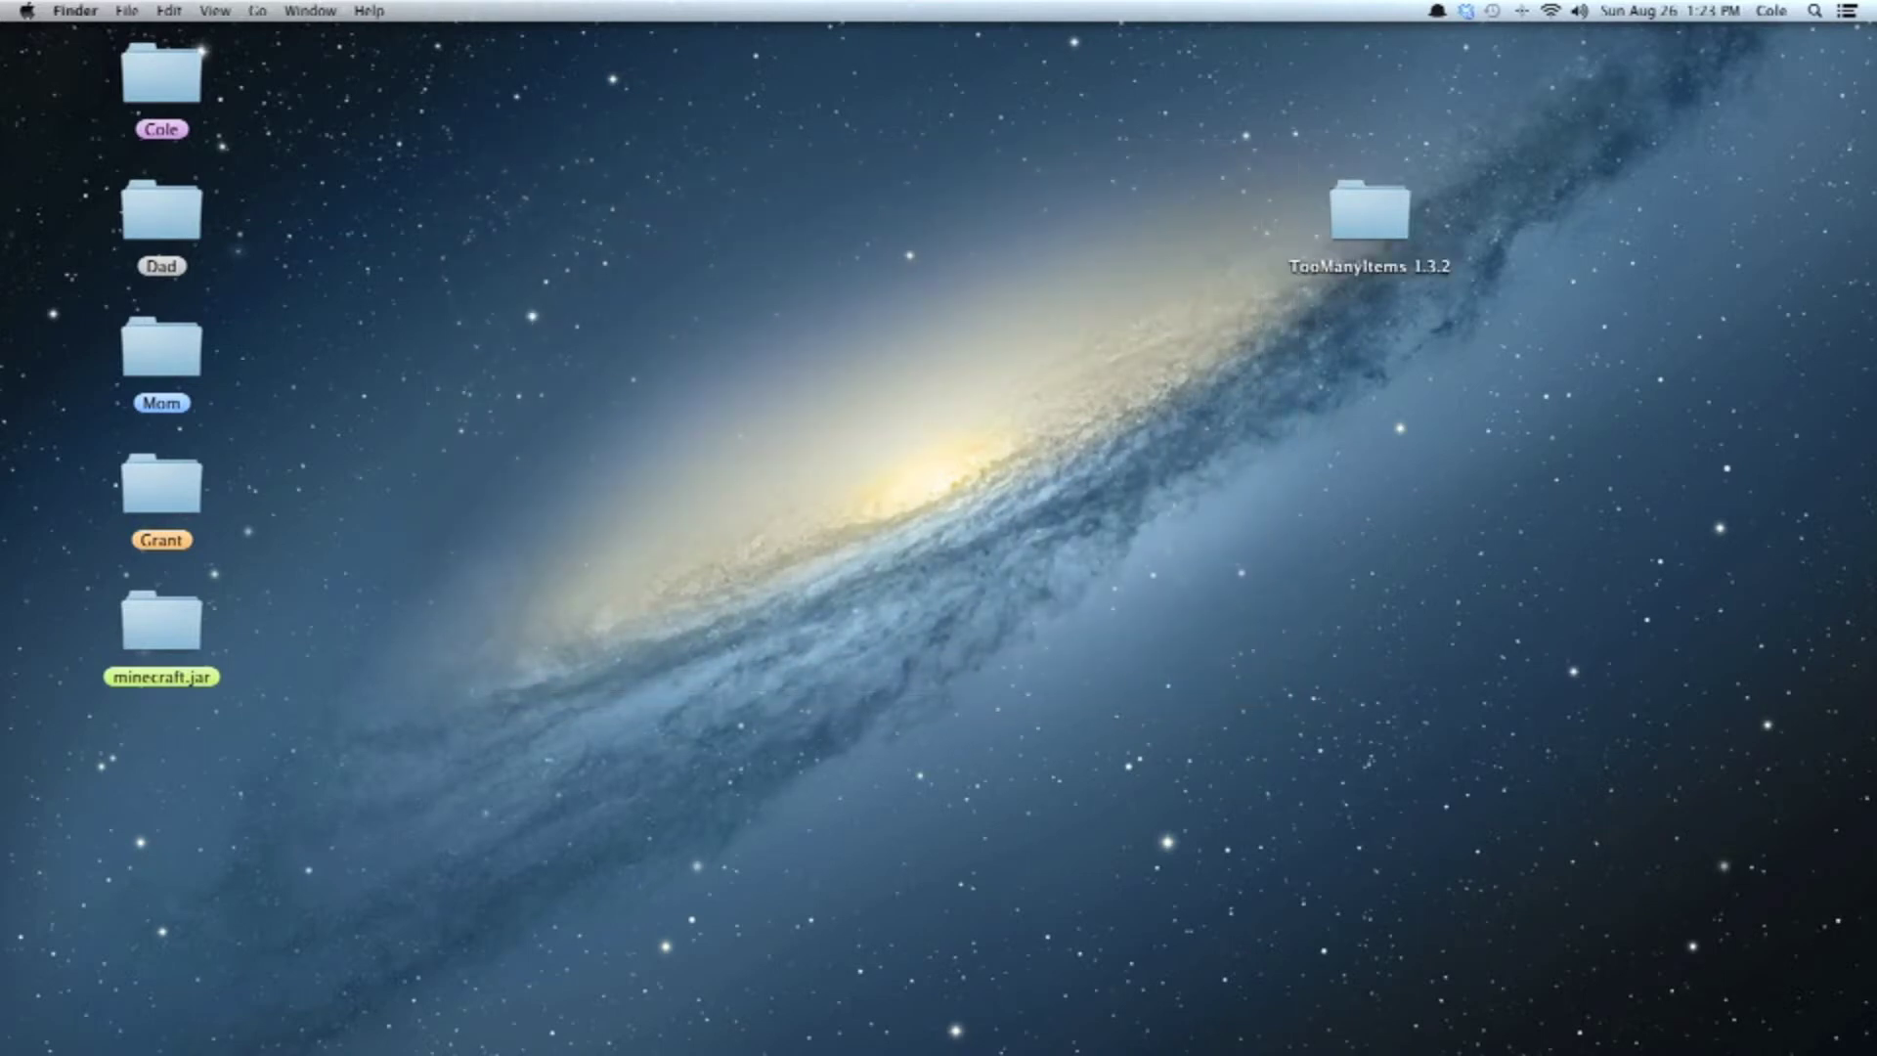
left_click_drag(503, 217, 1119, 768)
double_click(1376, 272)
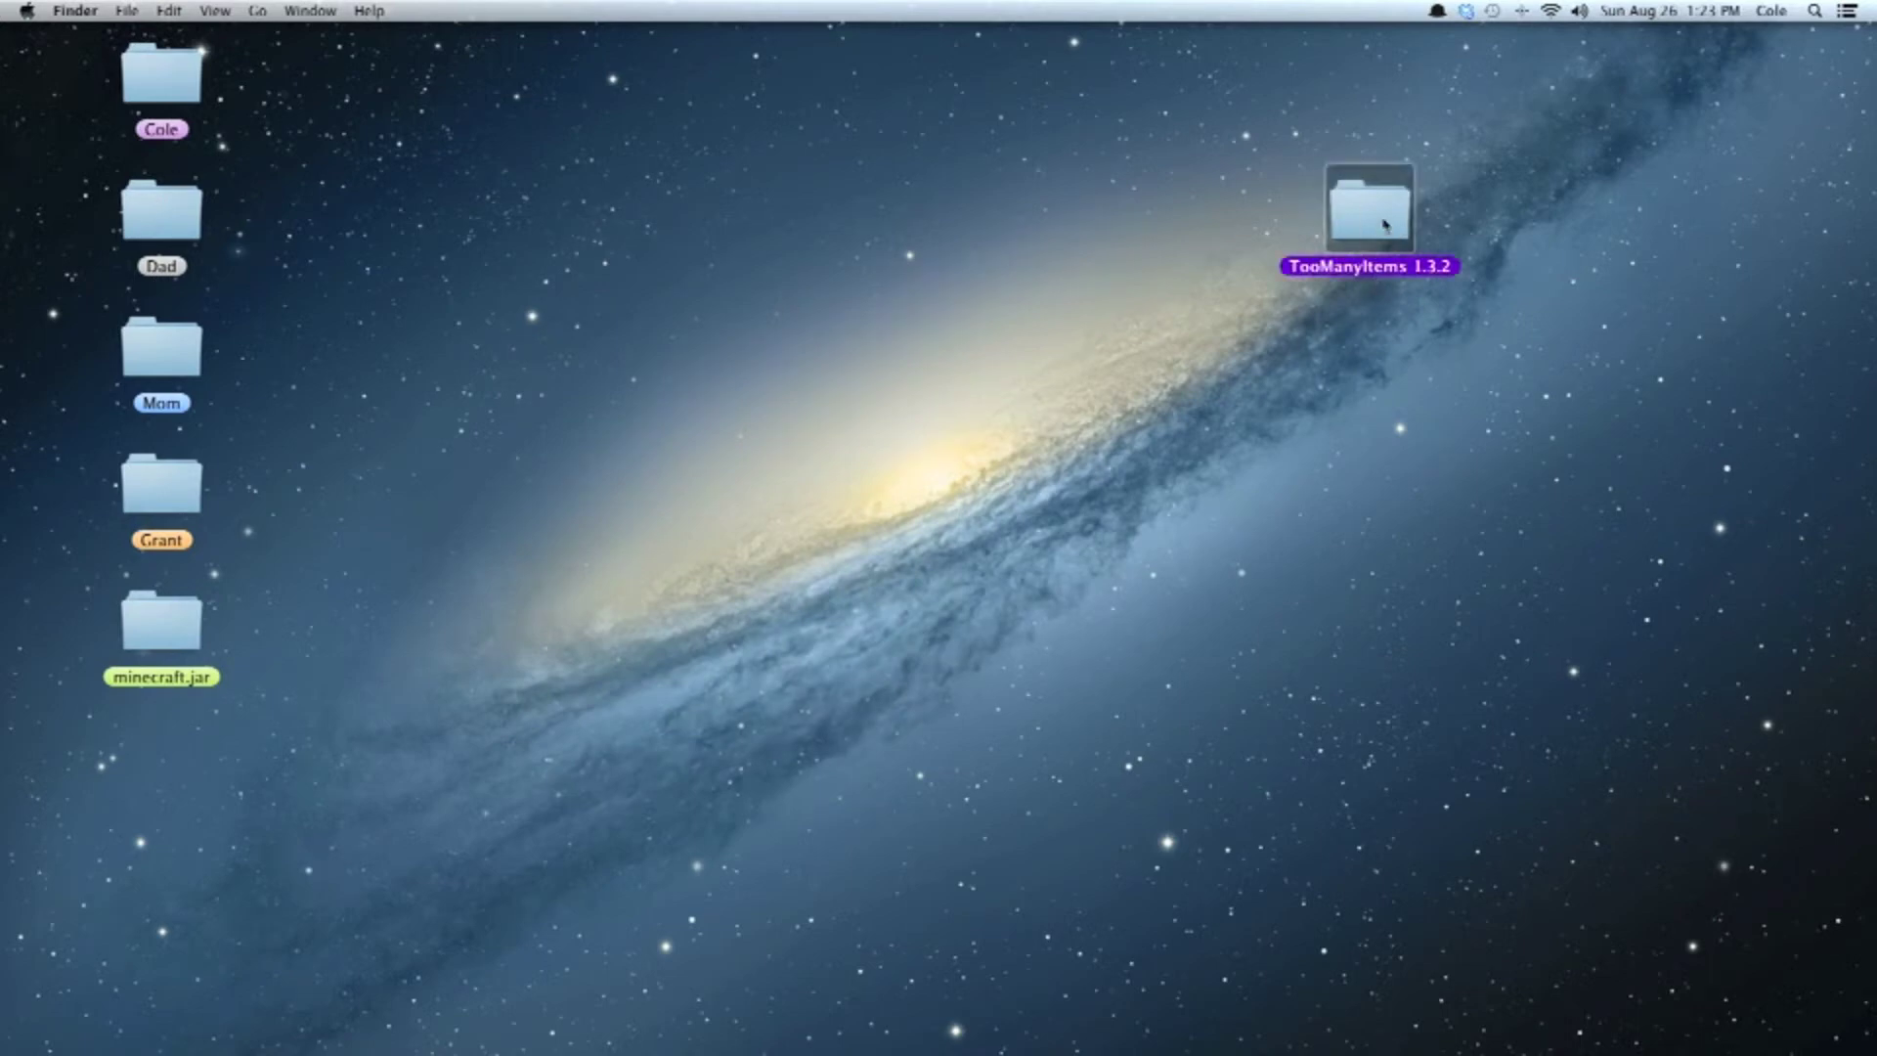
left_click(344, 155)
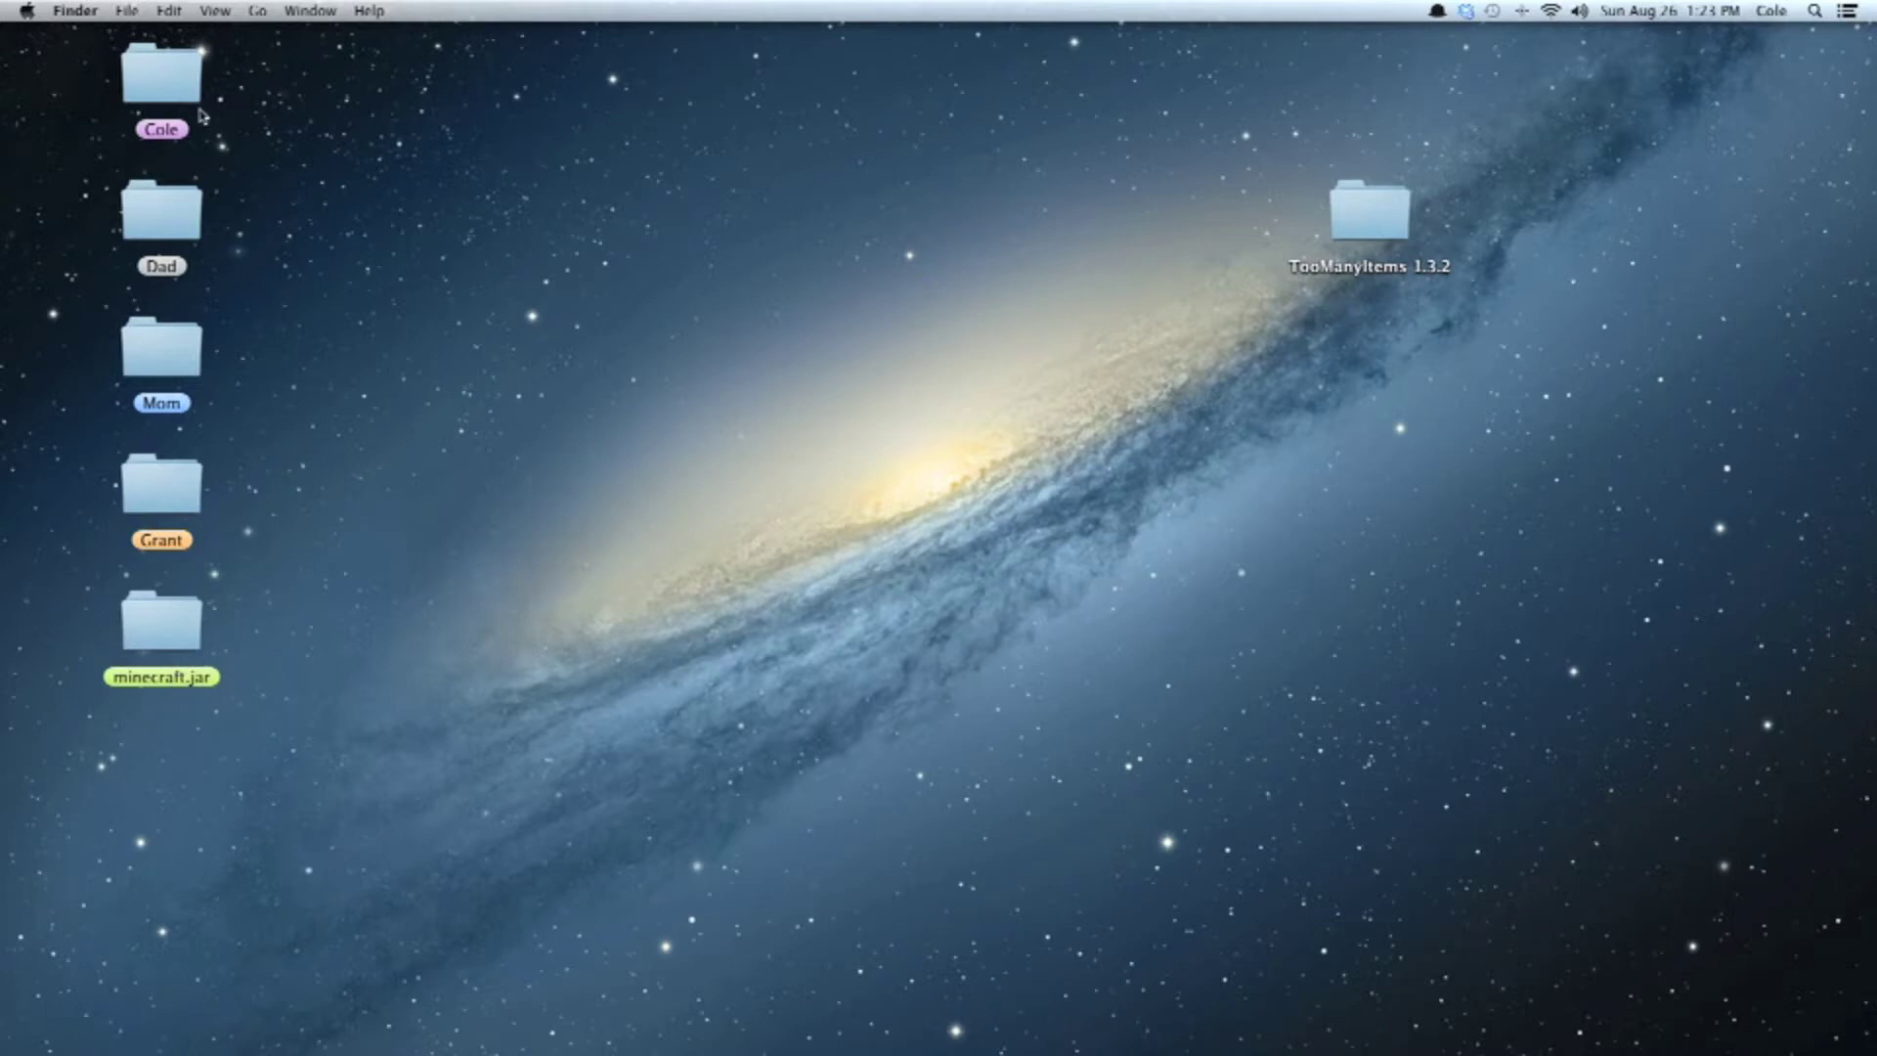
Step: Open a new Finder window and briefly view the desktop minecraft folder
mouse_move(215, 1048)
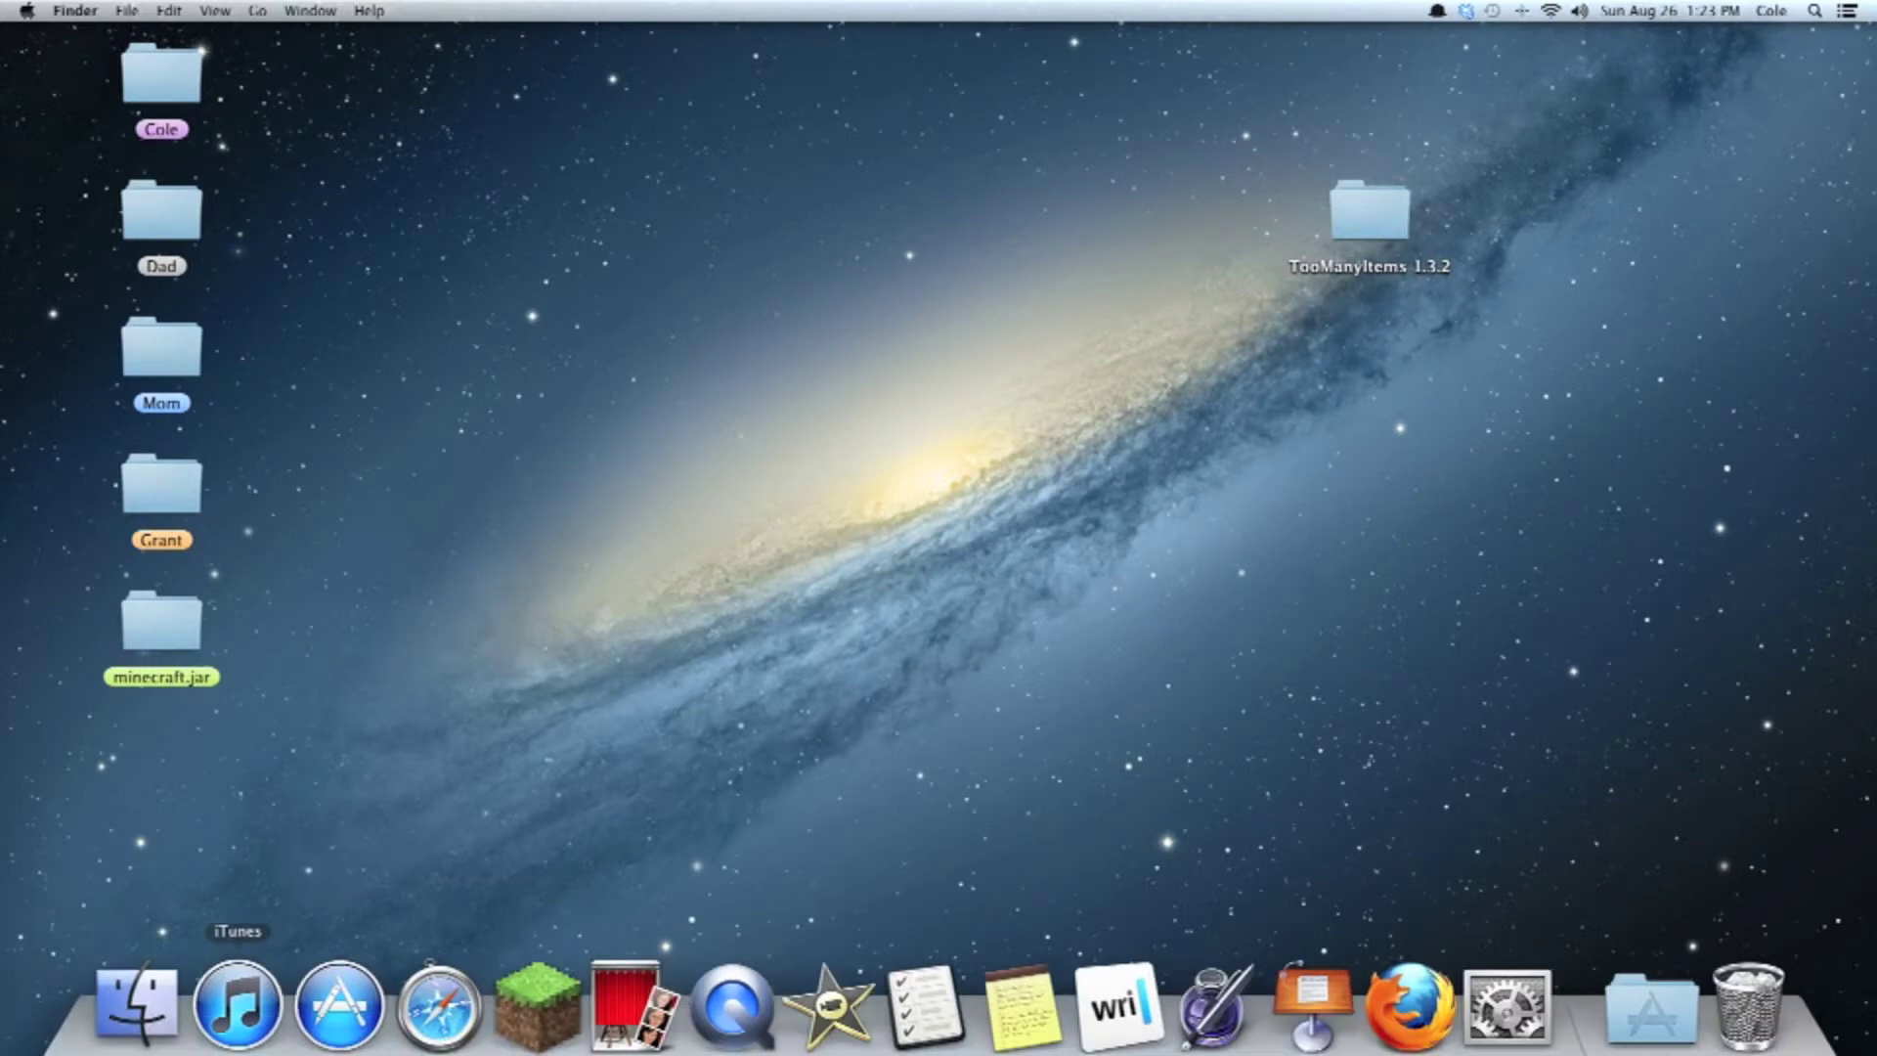
left_click(140, 997)
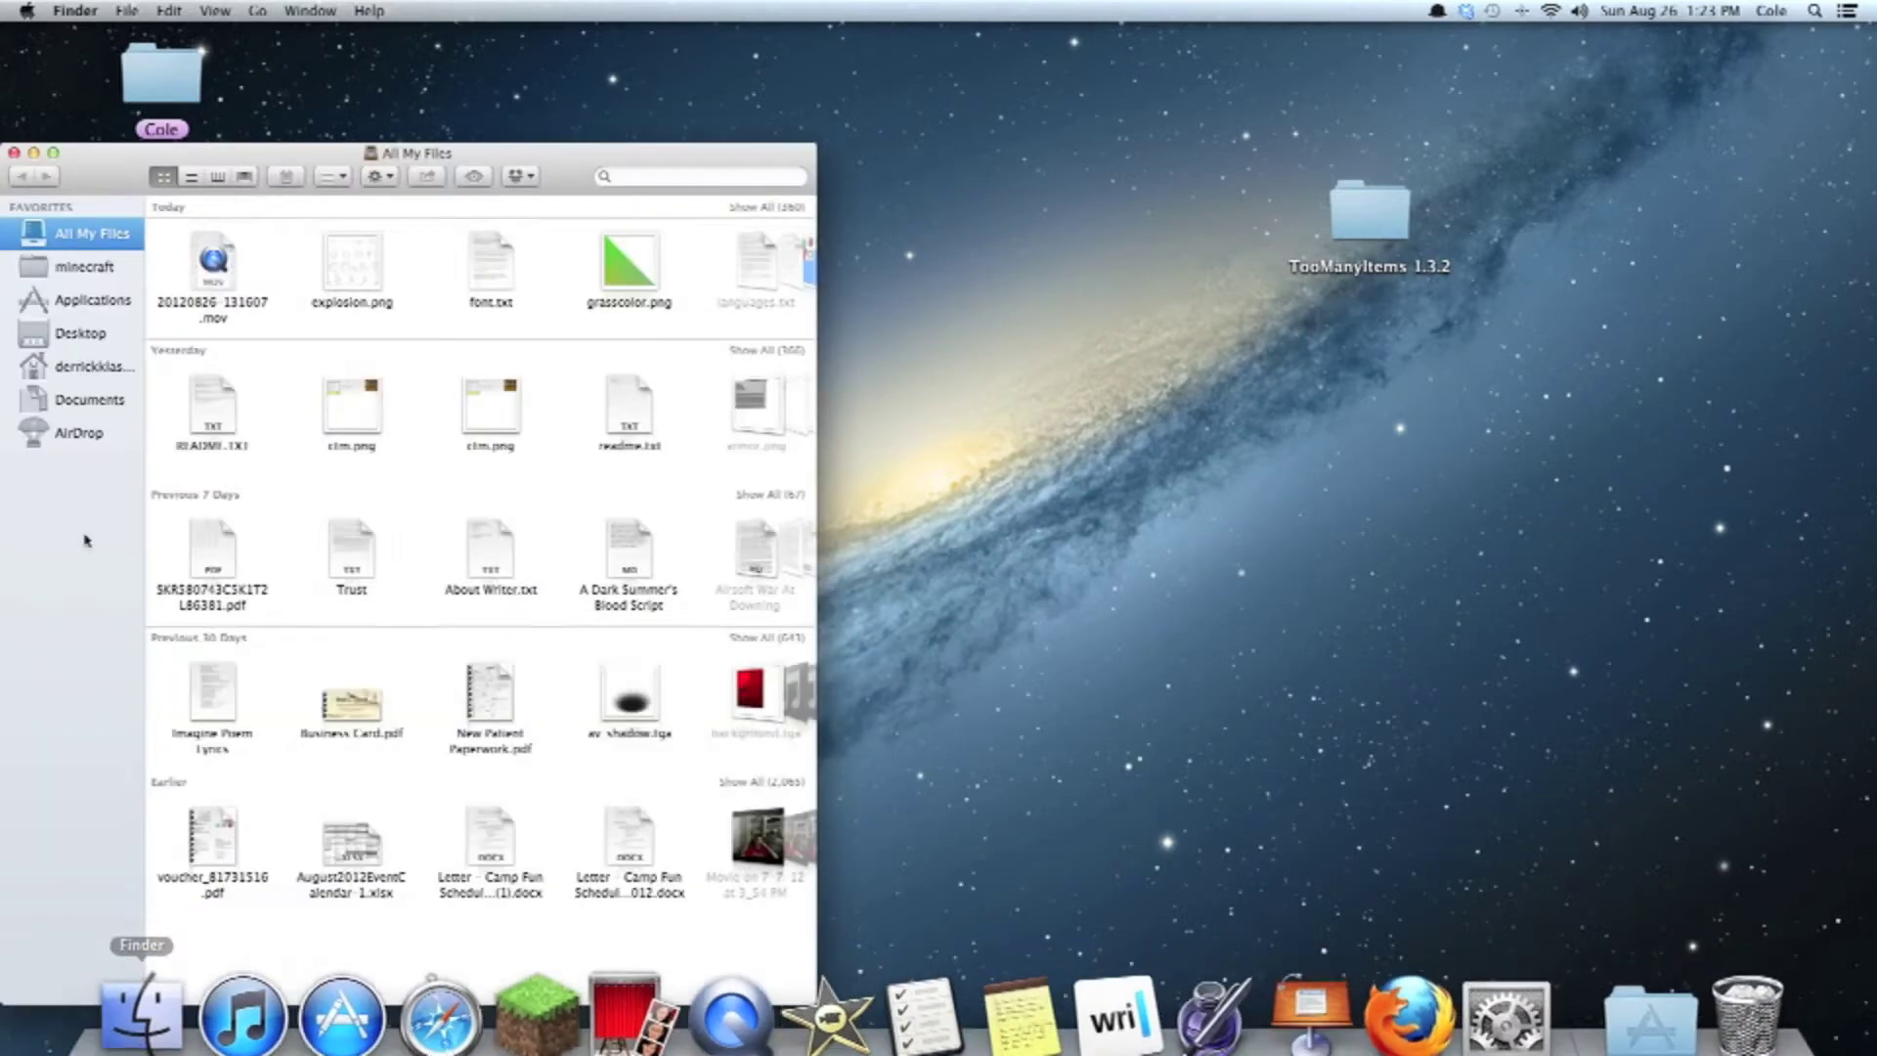
left_click_drag(246, 162, 550, 66)
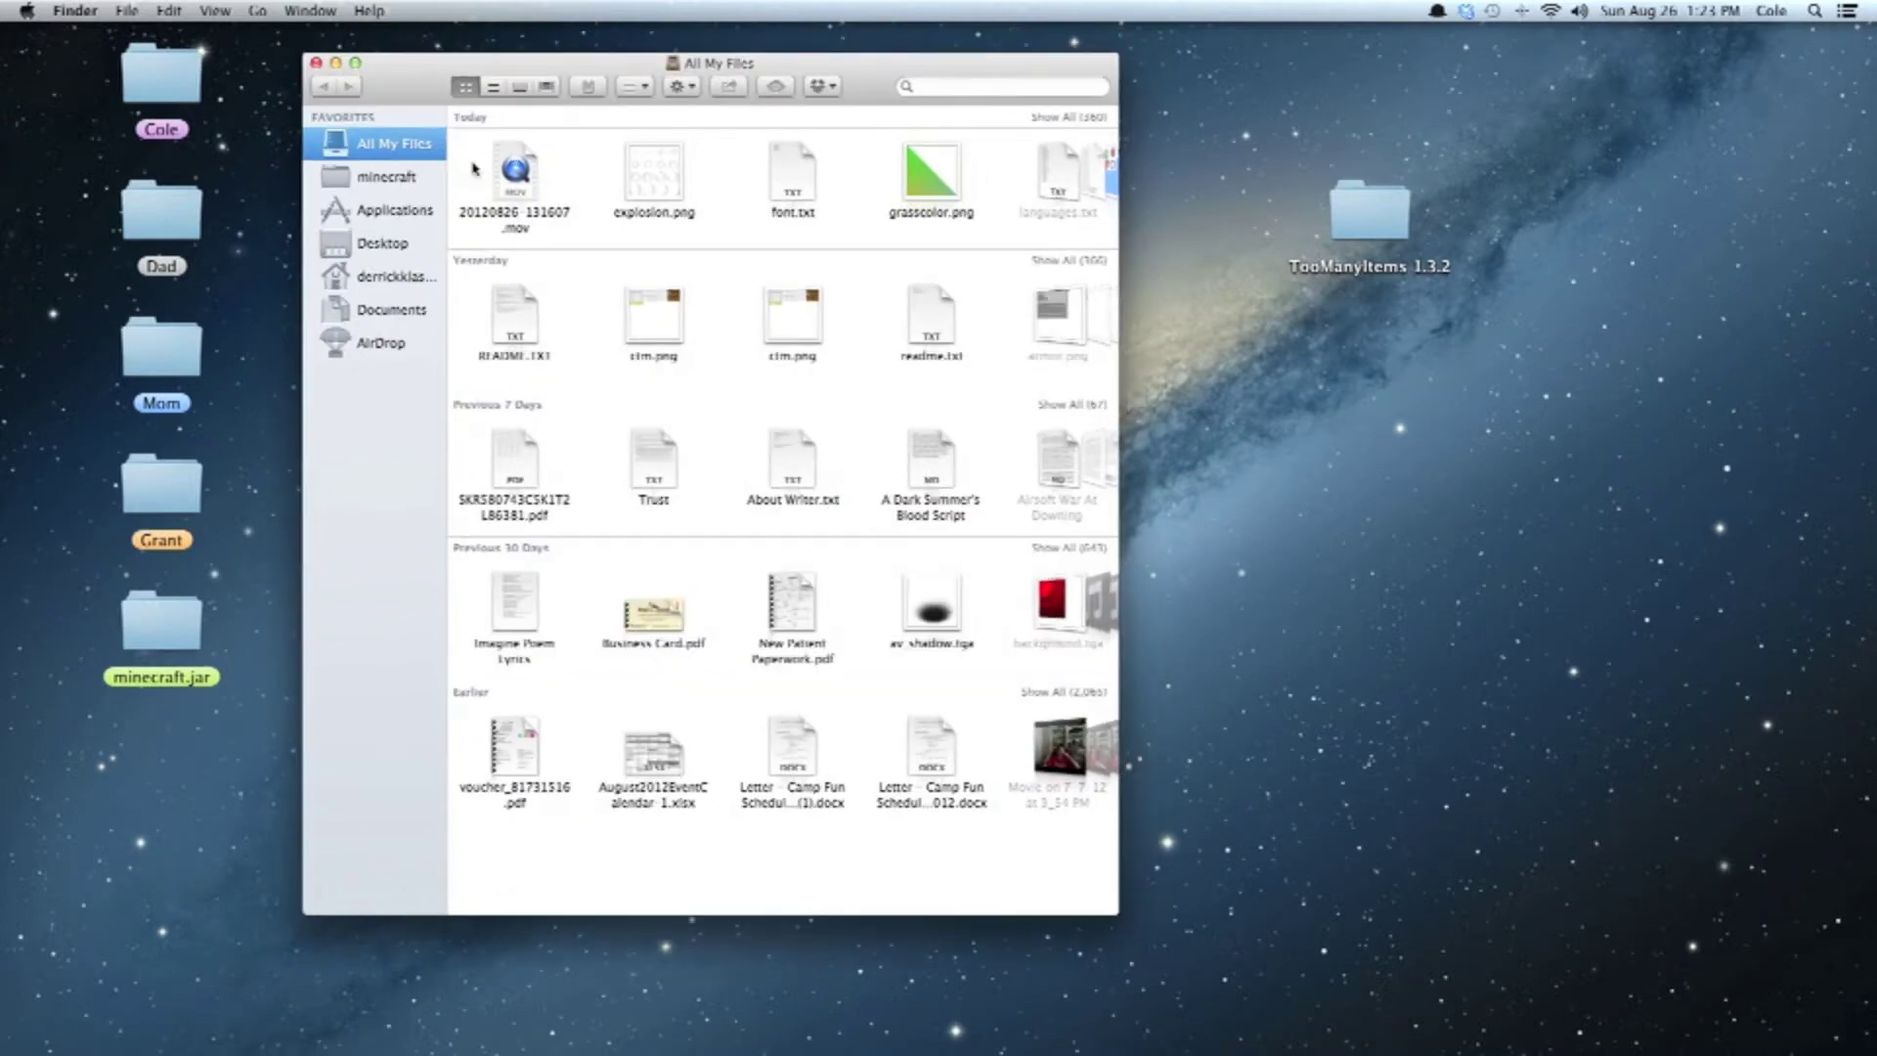
left_click(403, 179)
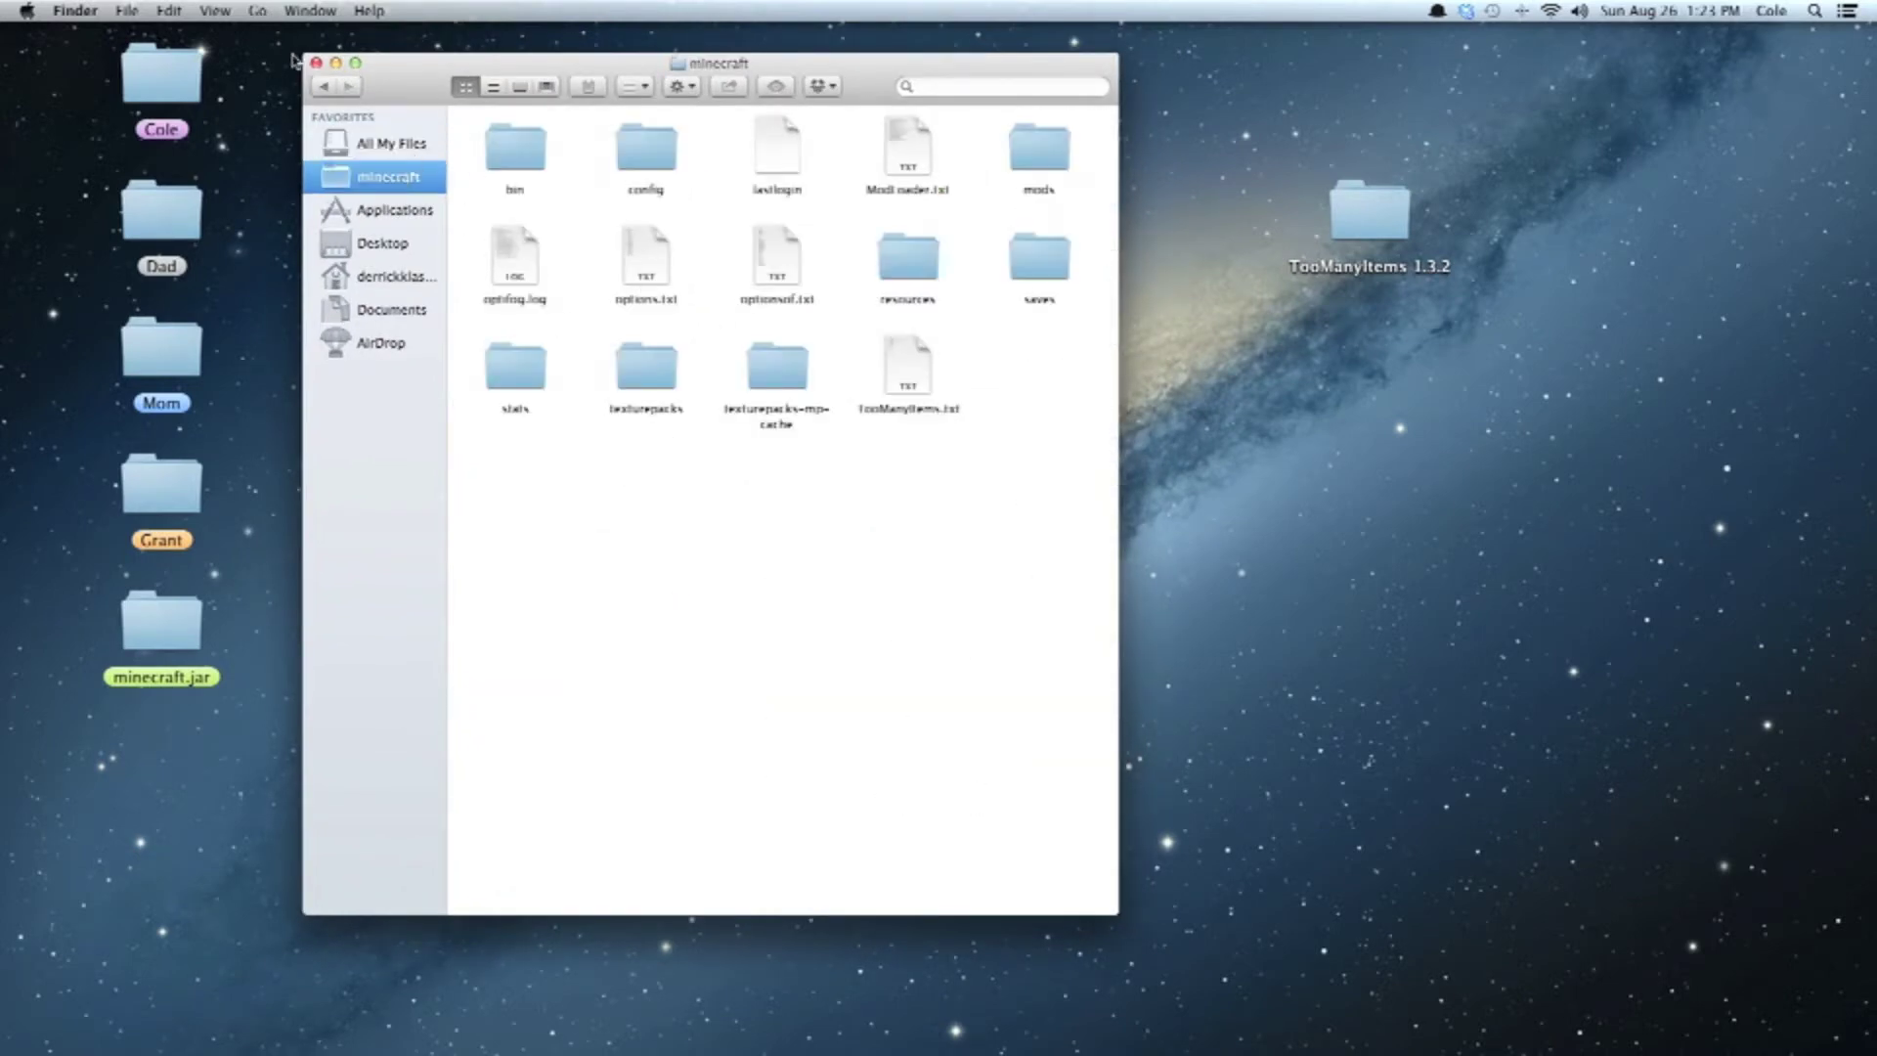
left_click(353, 141)
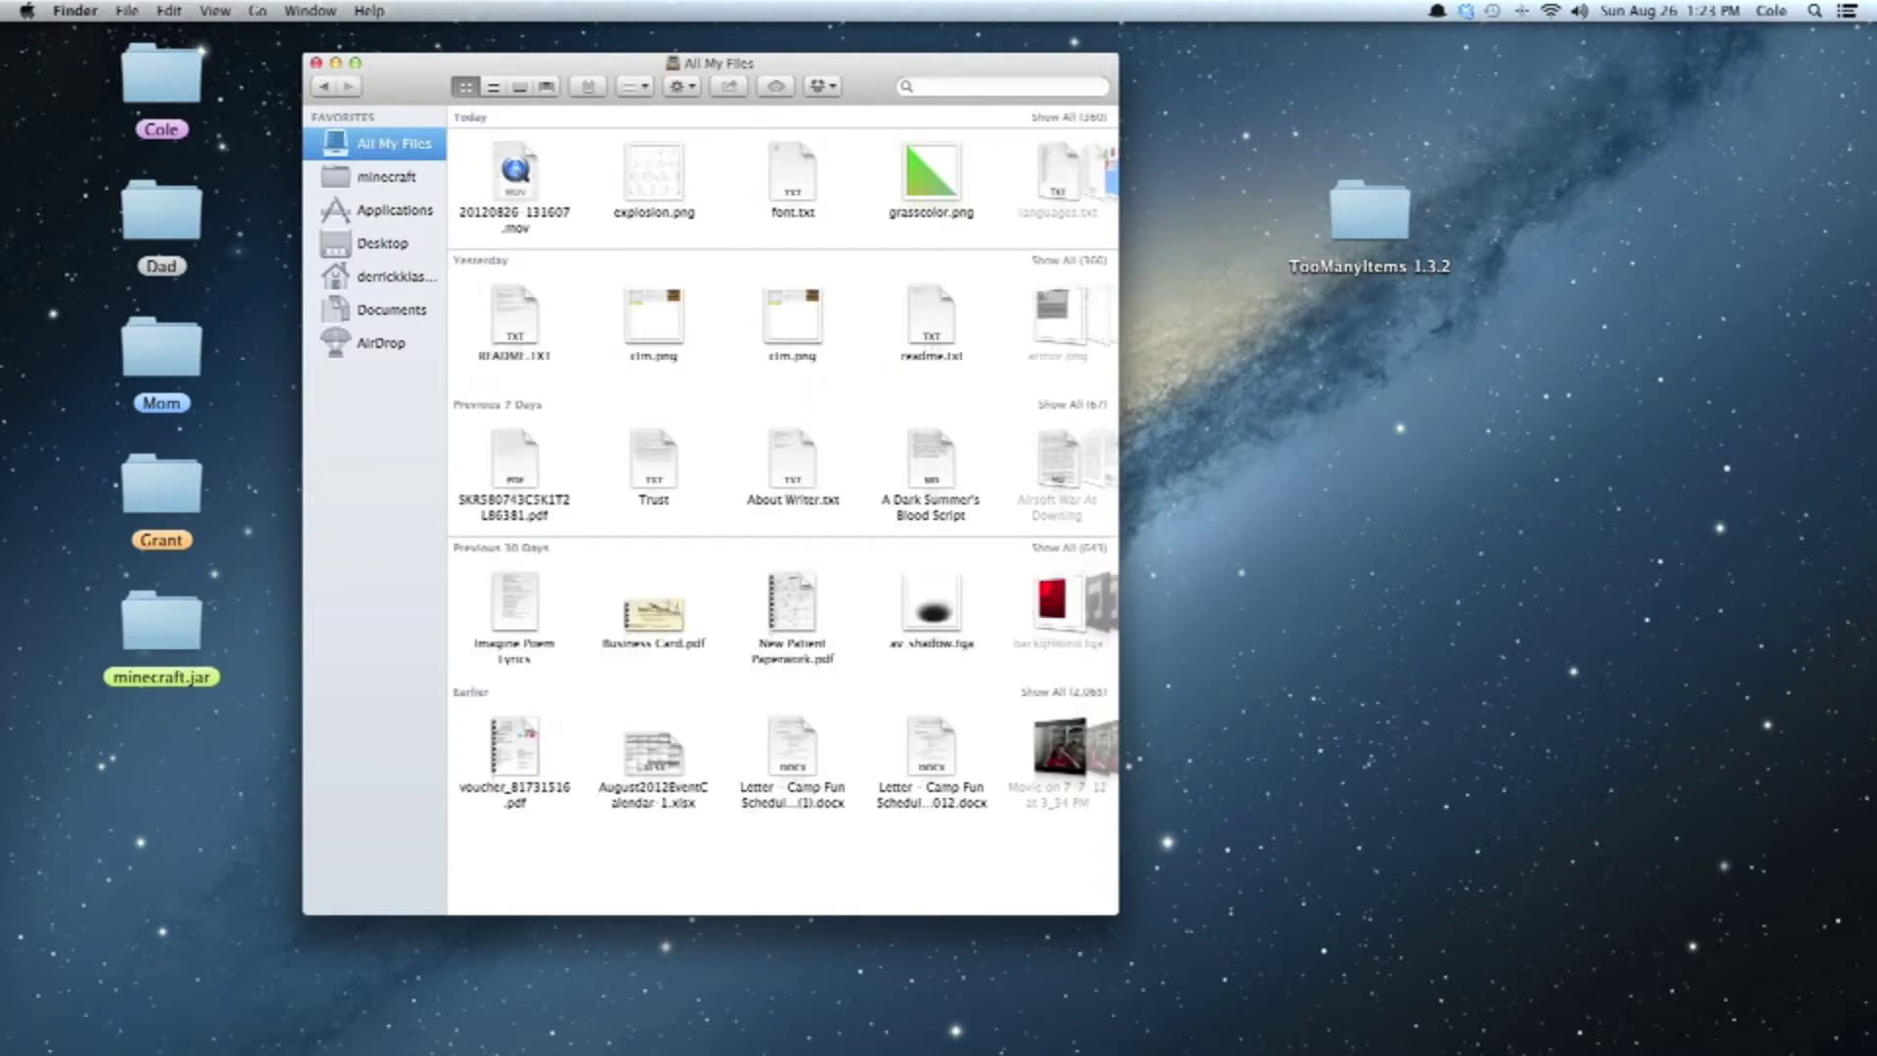
Step: Reach Library > Application Support > minecraft through the Go menu's hidden Library entry
left_click(257, 11)
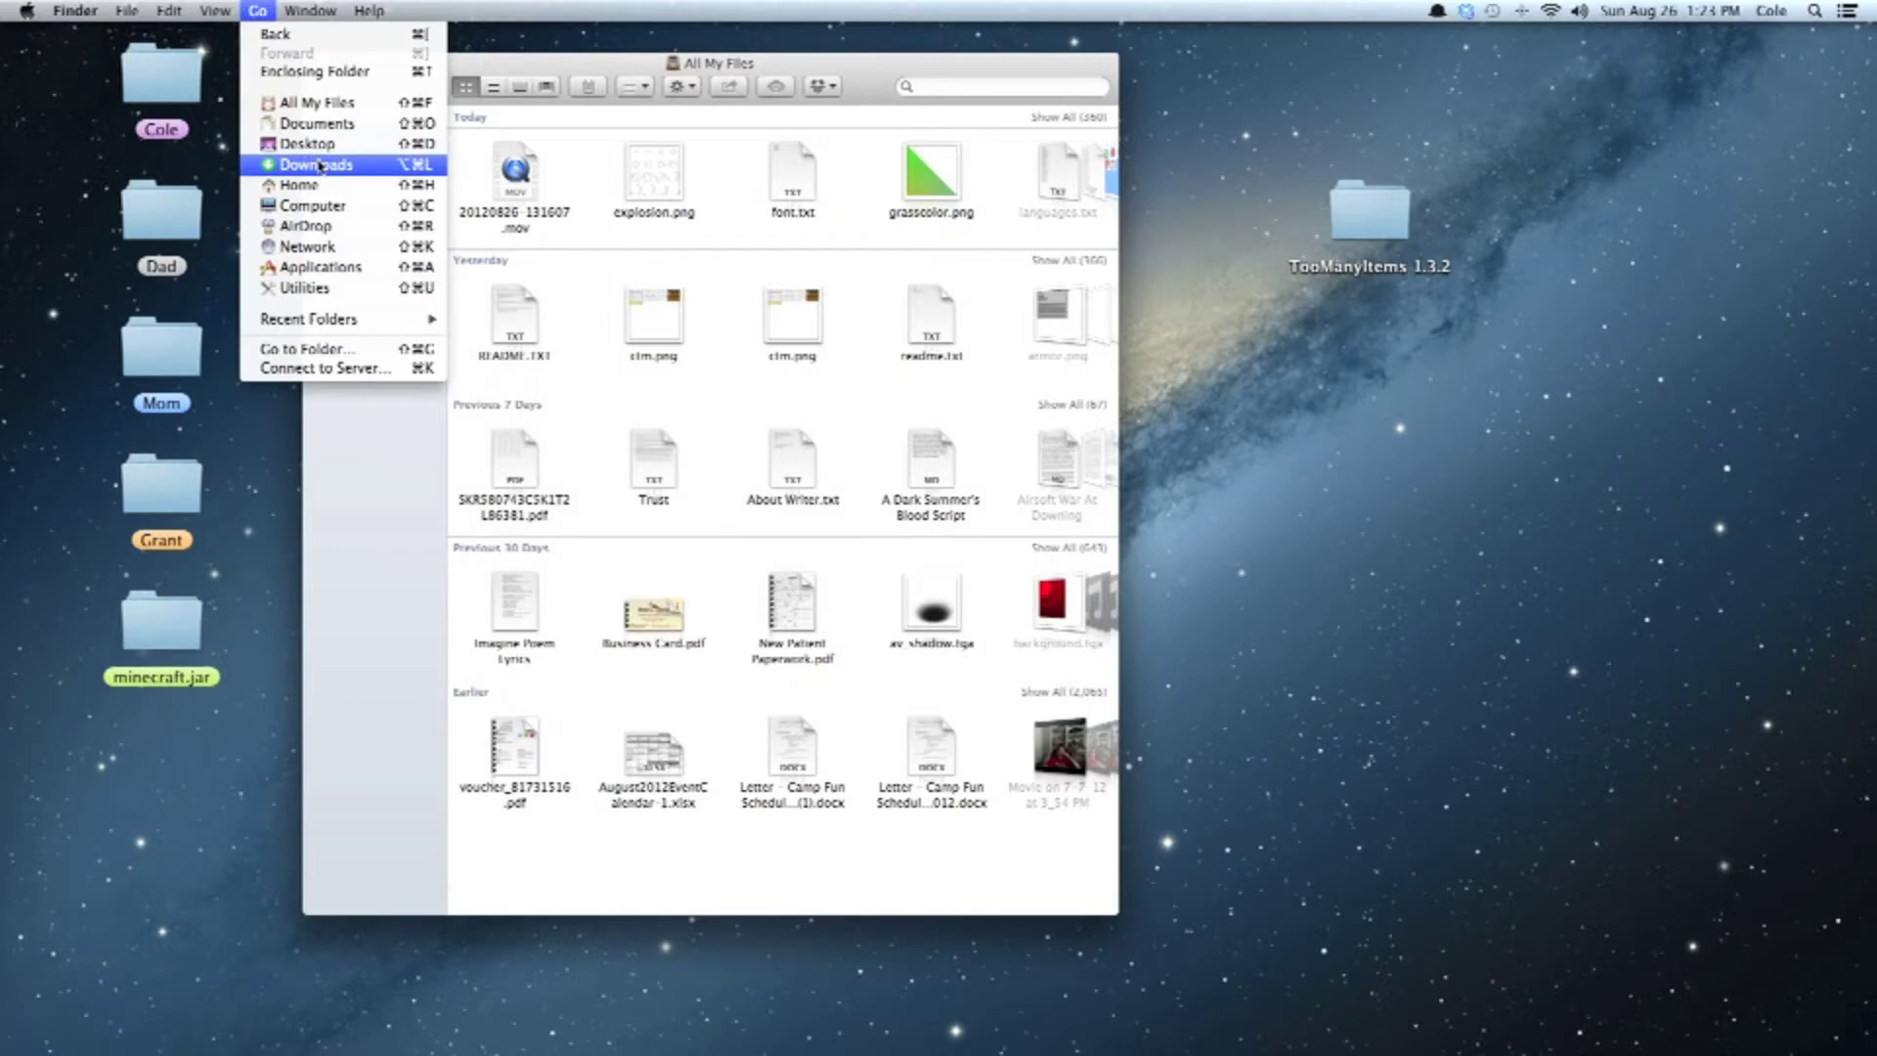
key("alt")
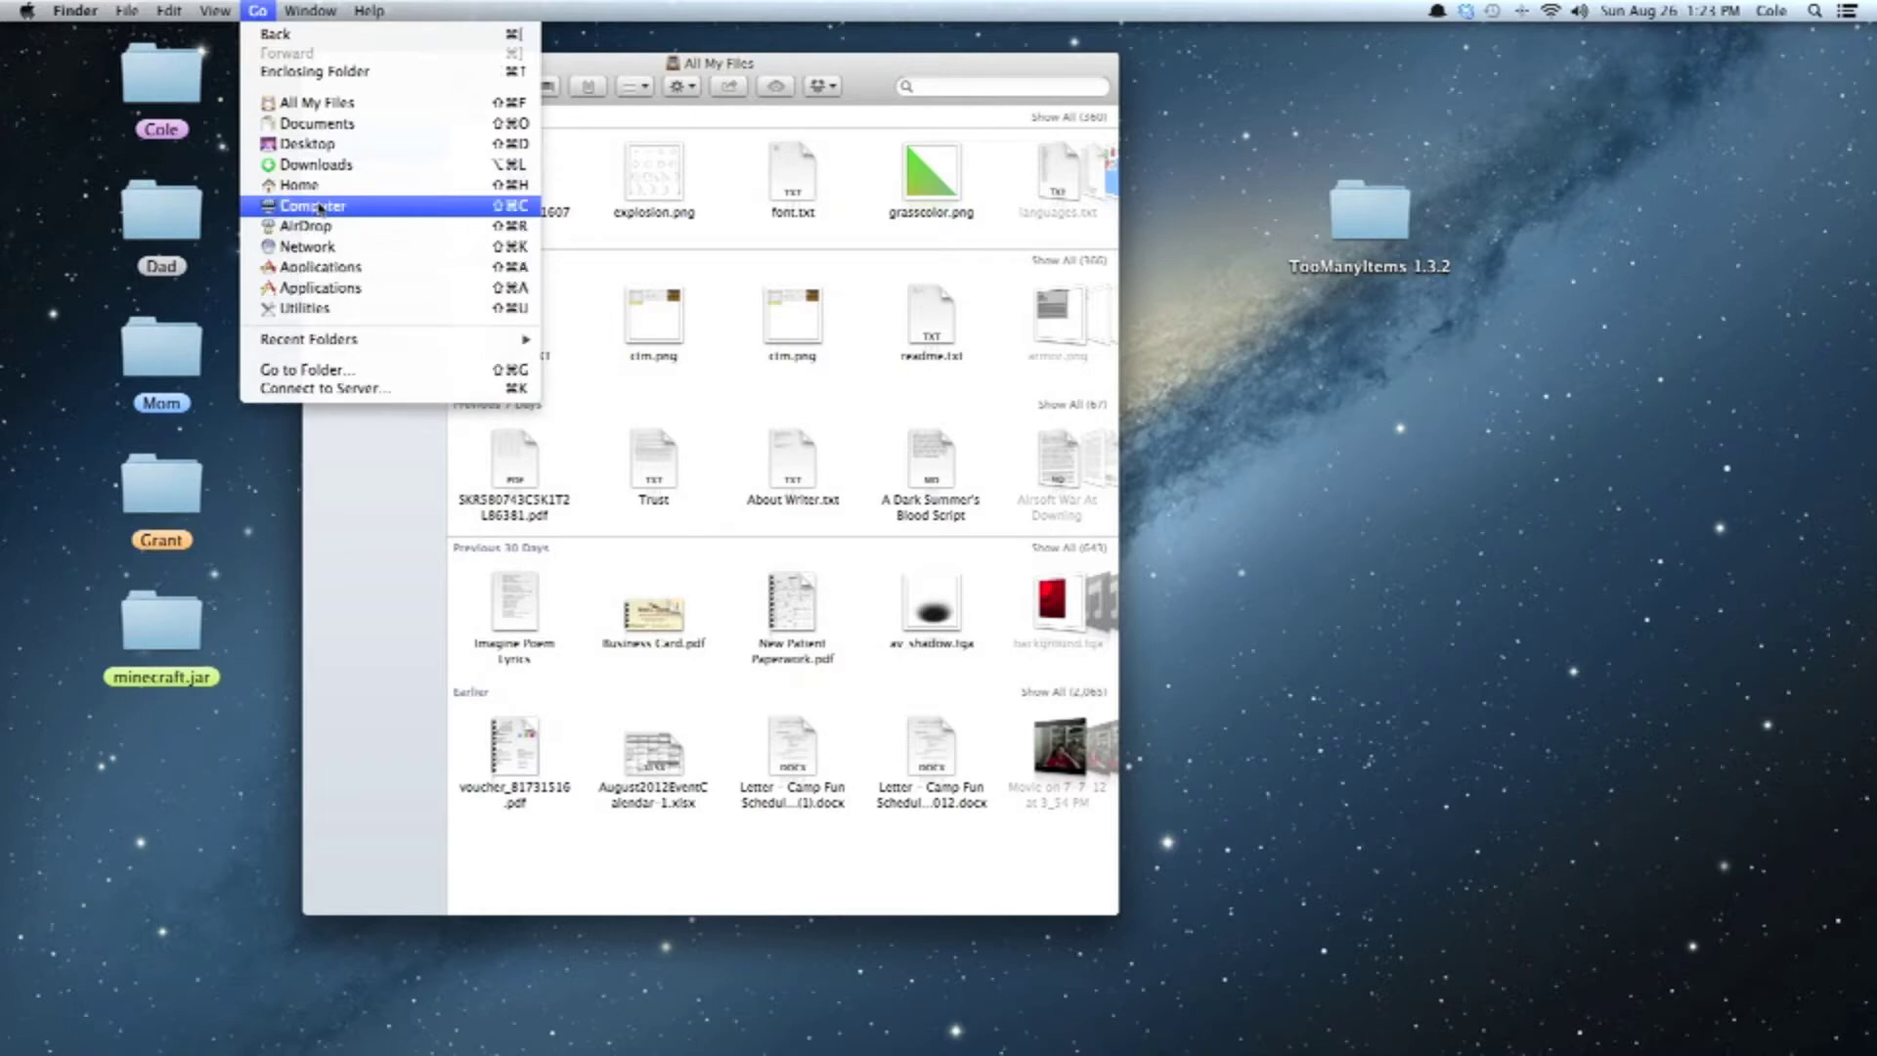
left_click(320, 206)
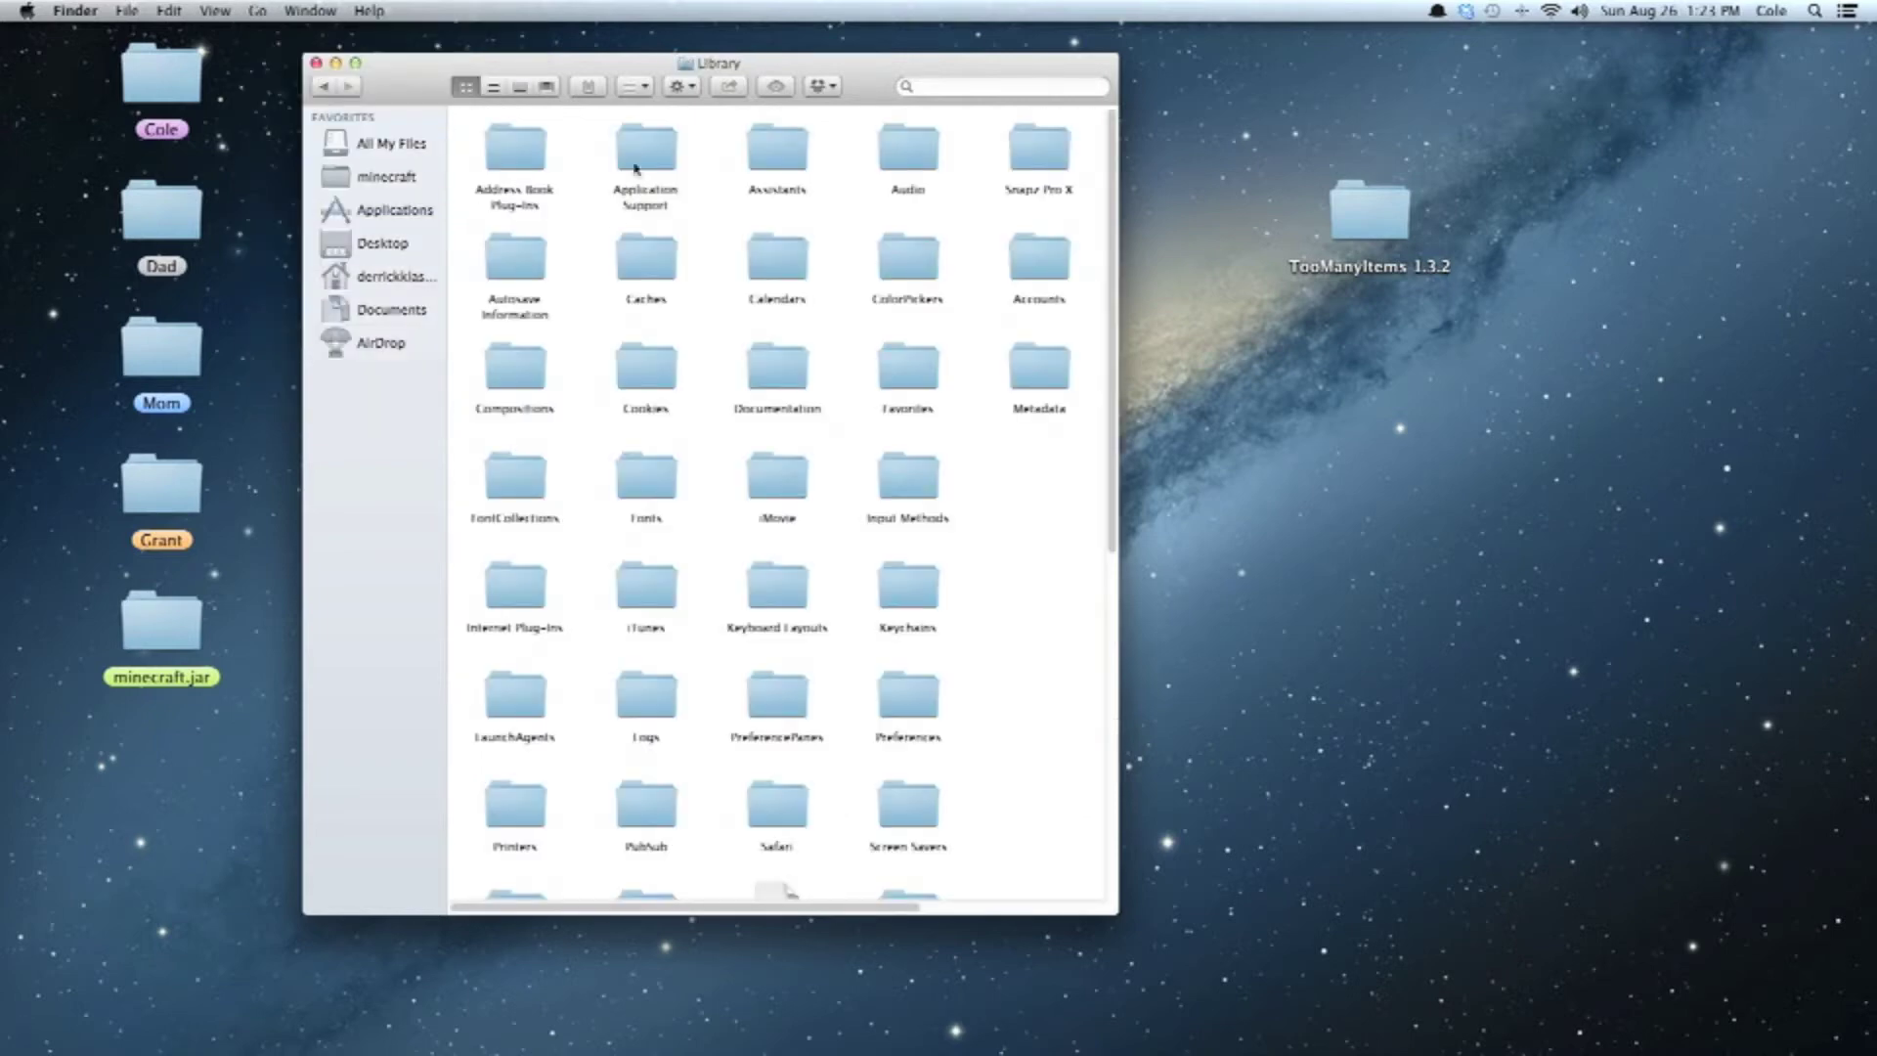
double_click(645, 151)
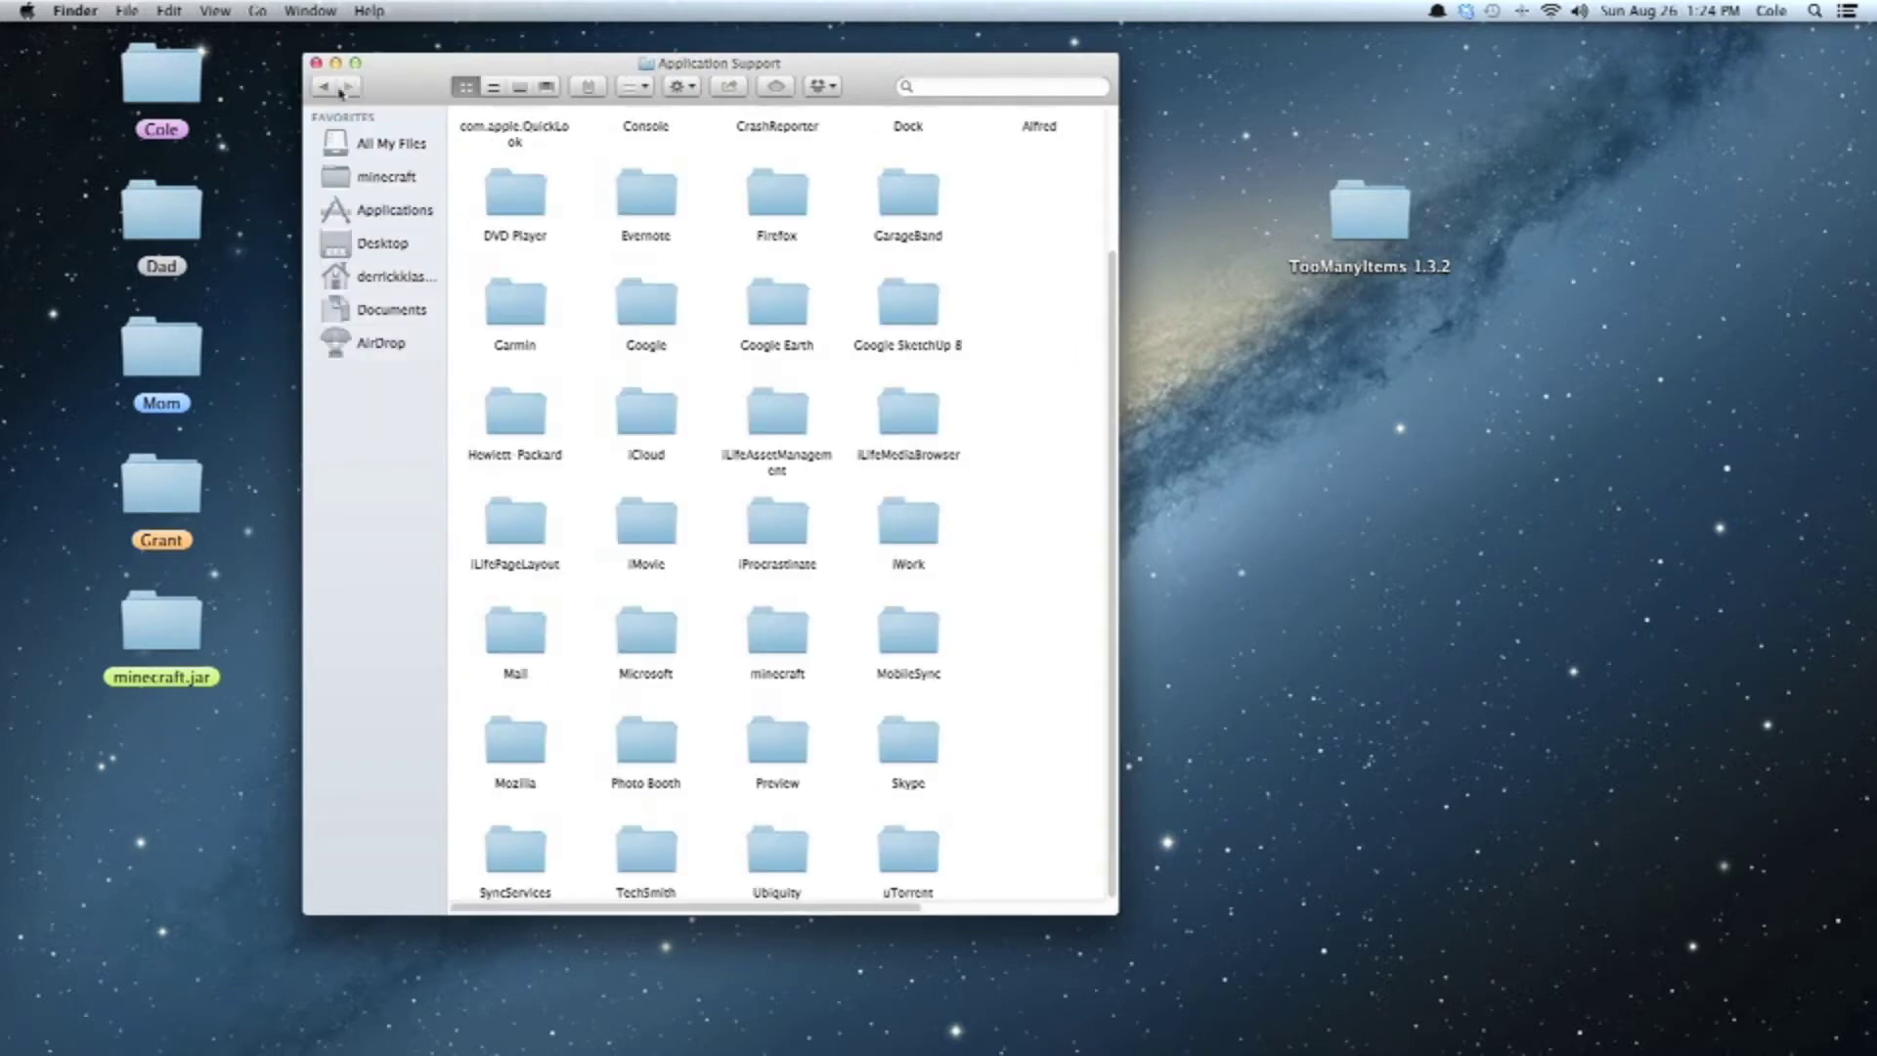
key("super+bracketleft")
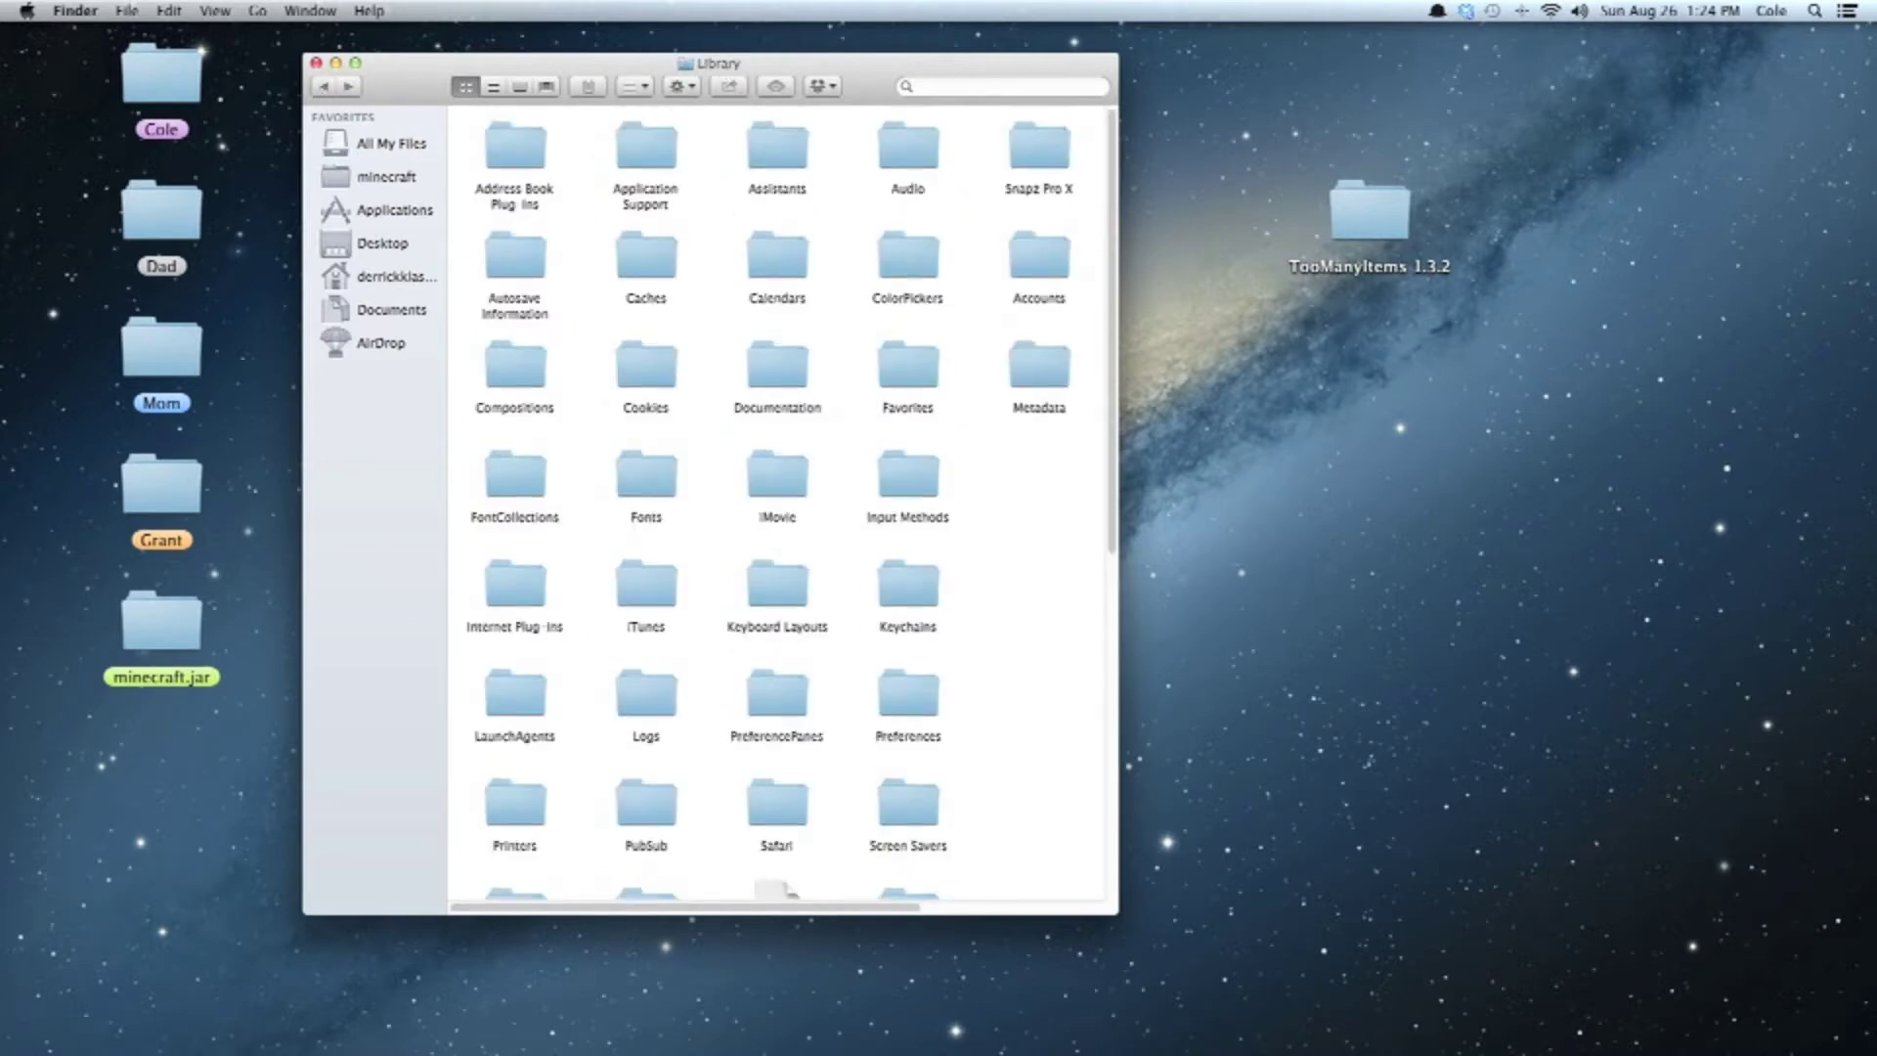
scroll(850, 634, "down", 8)
scroll(850, 633, "up", 8)
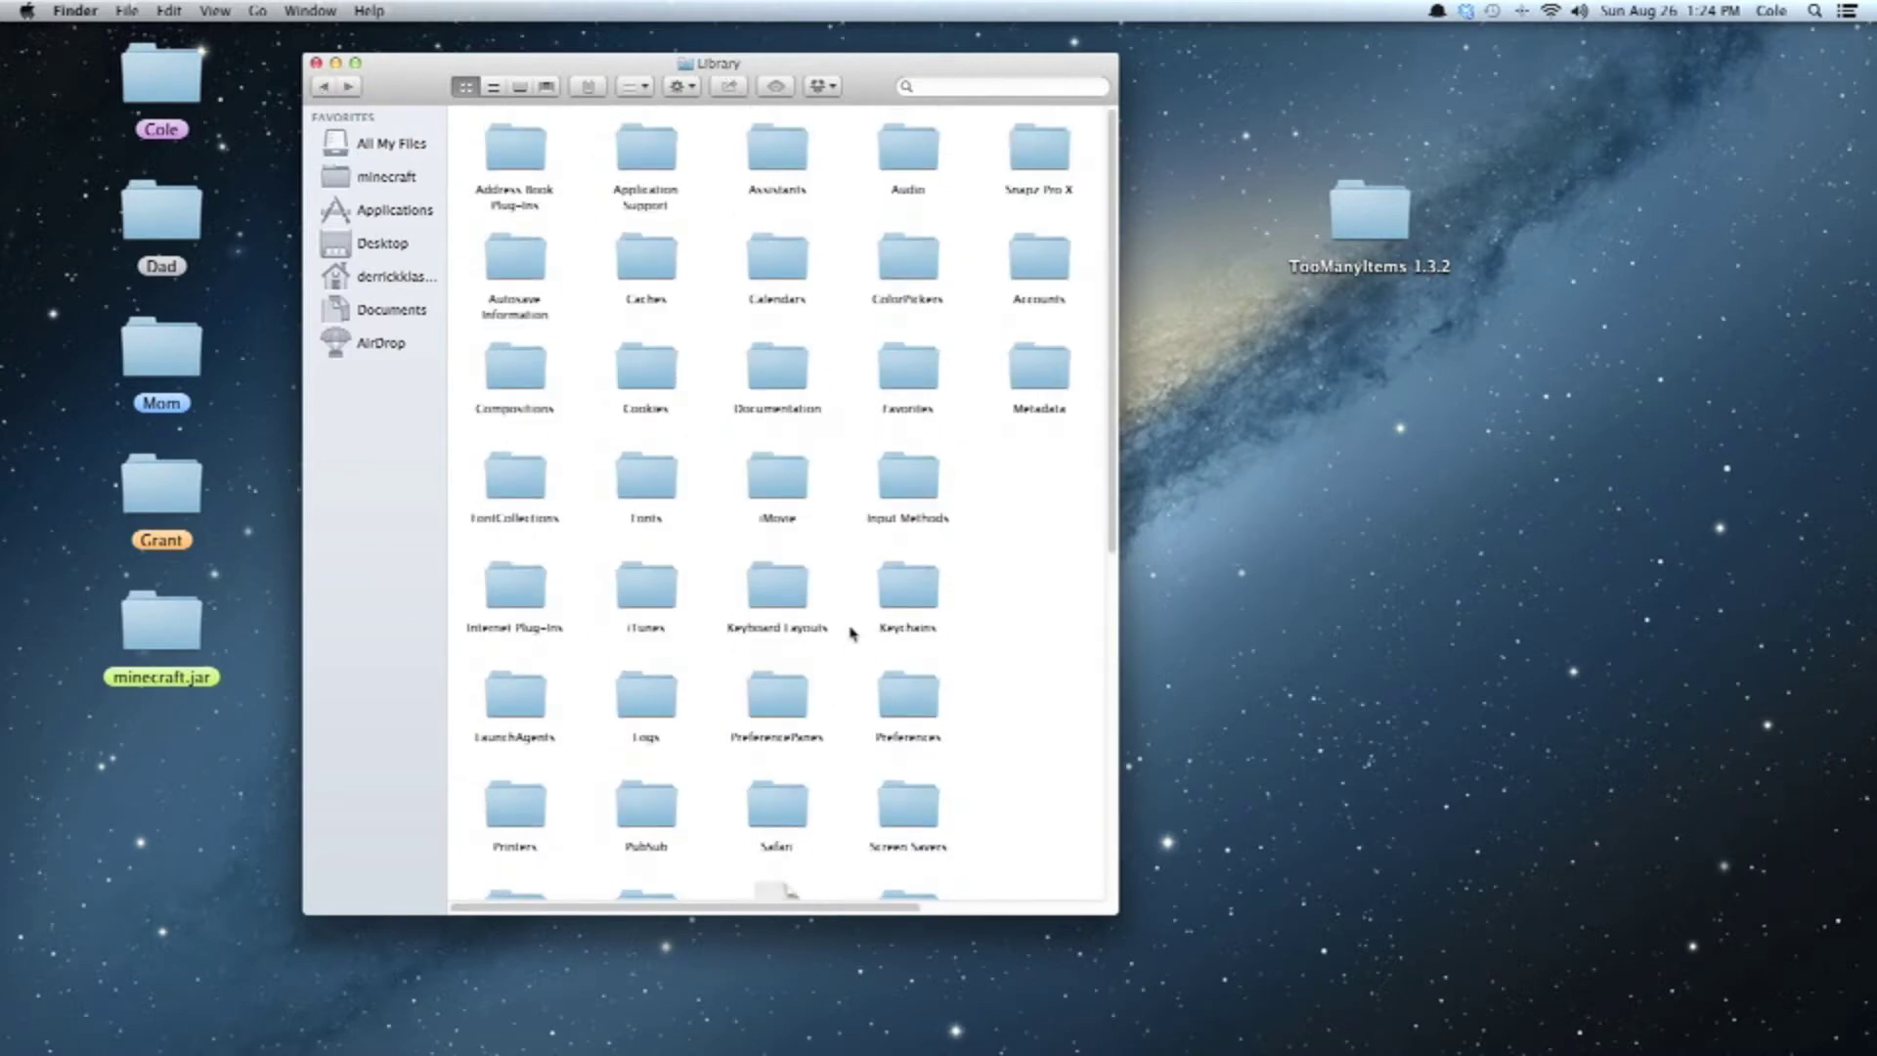
left_click(644, 168)
double_click(645, 156)
scroll(624, 533, "up", 3)
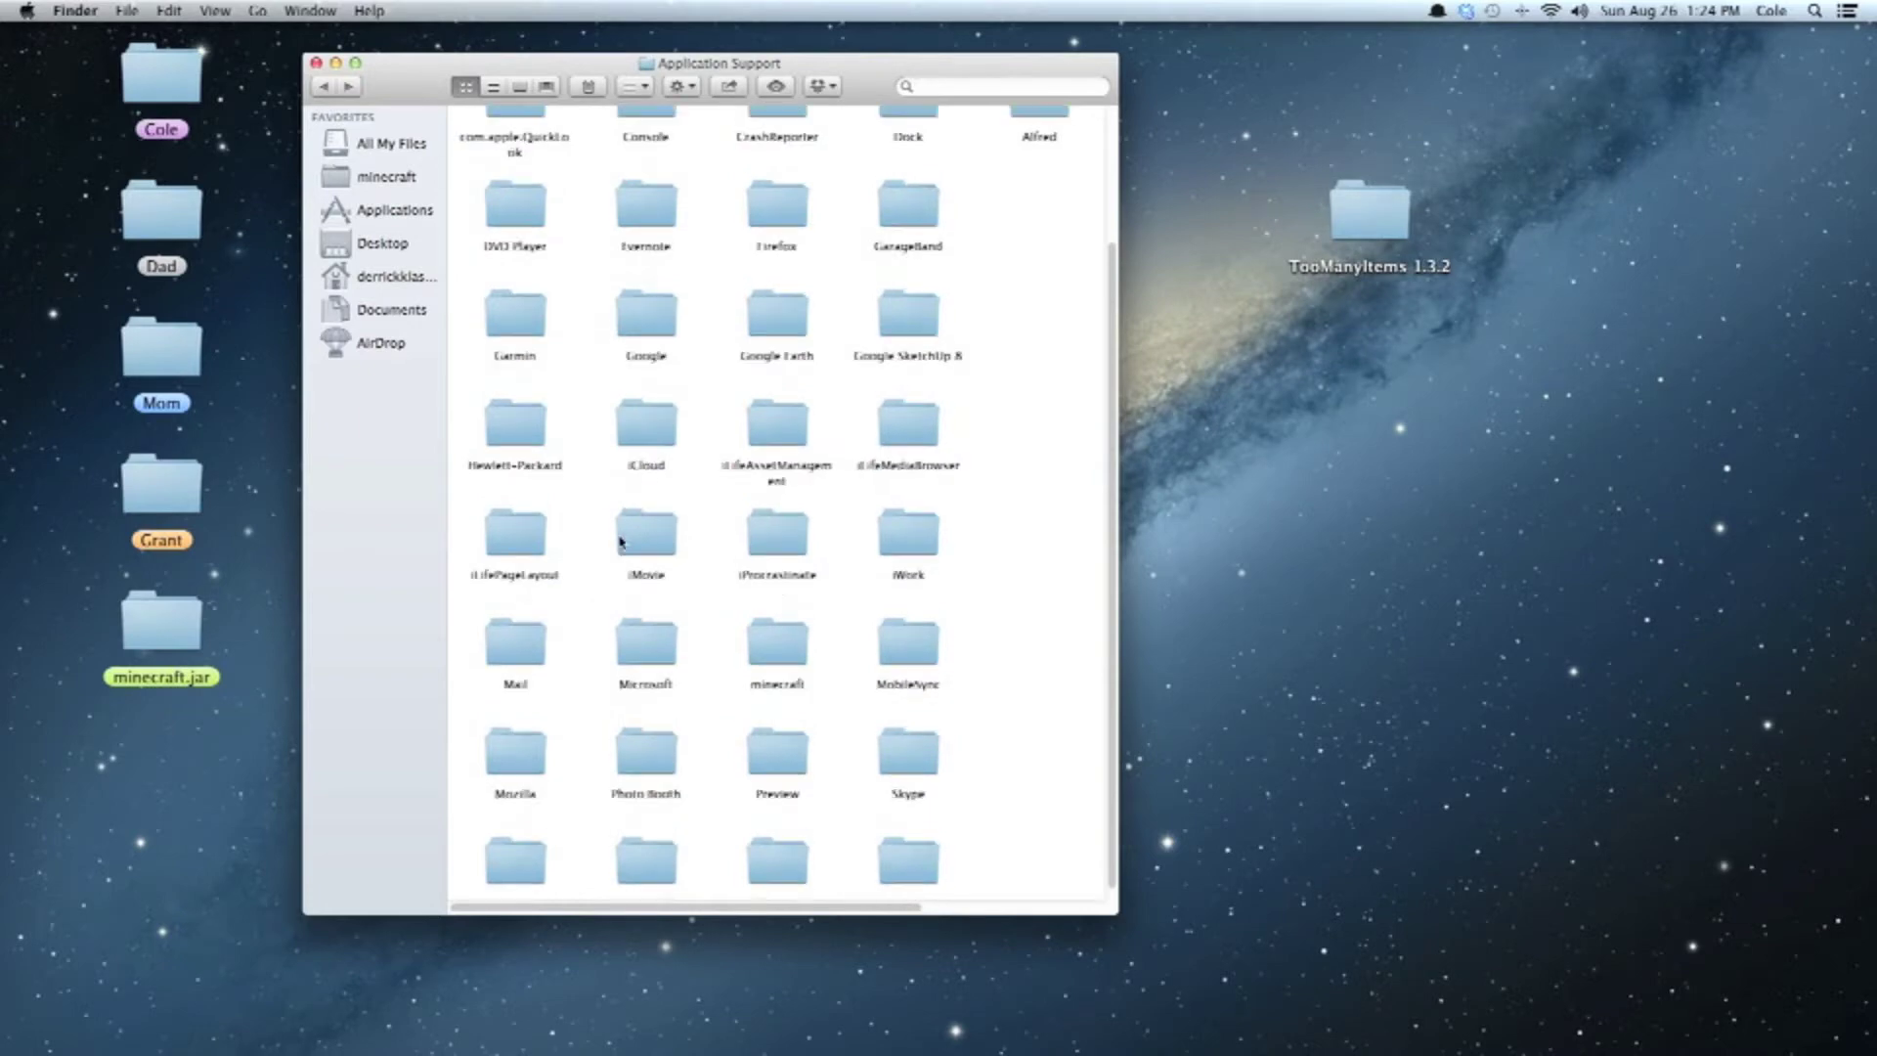
scroll(620, 540, "down", 3)
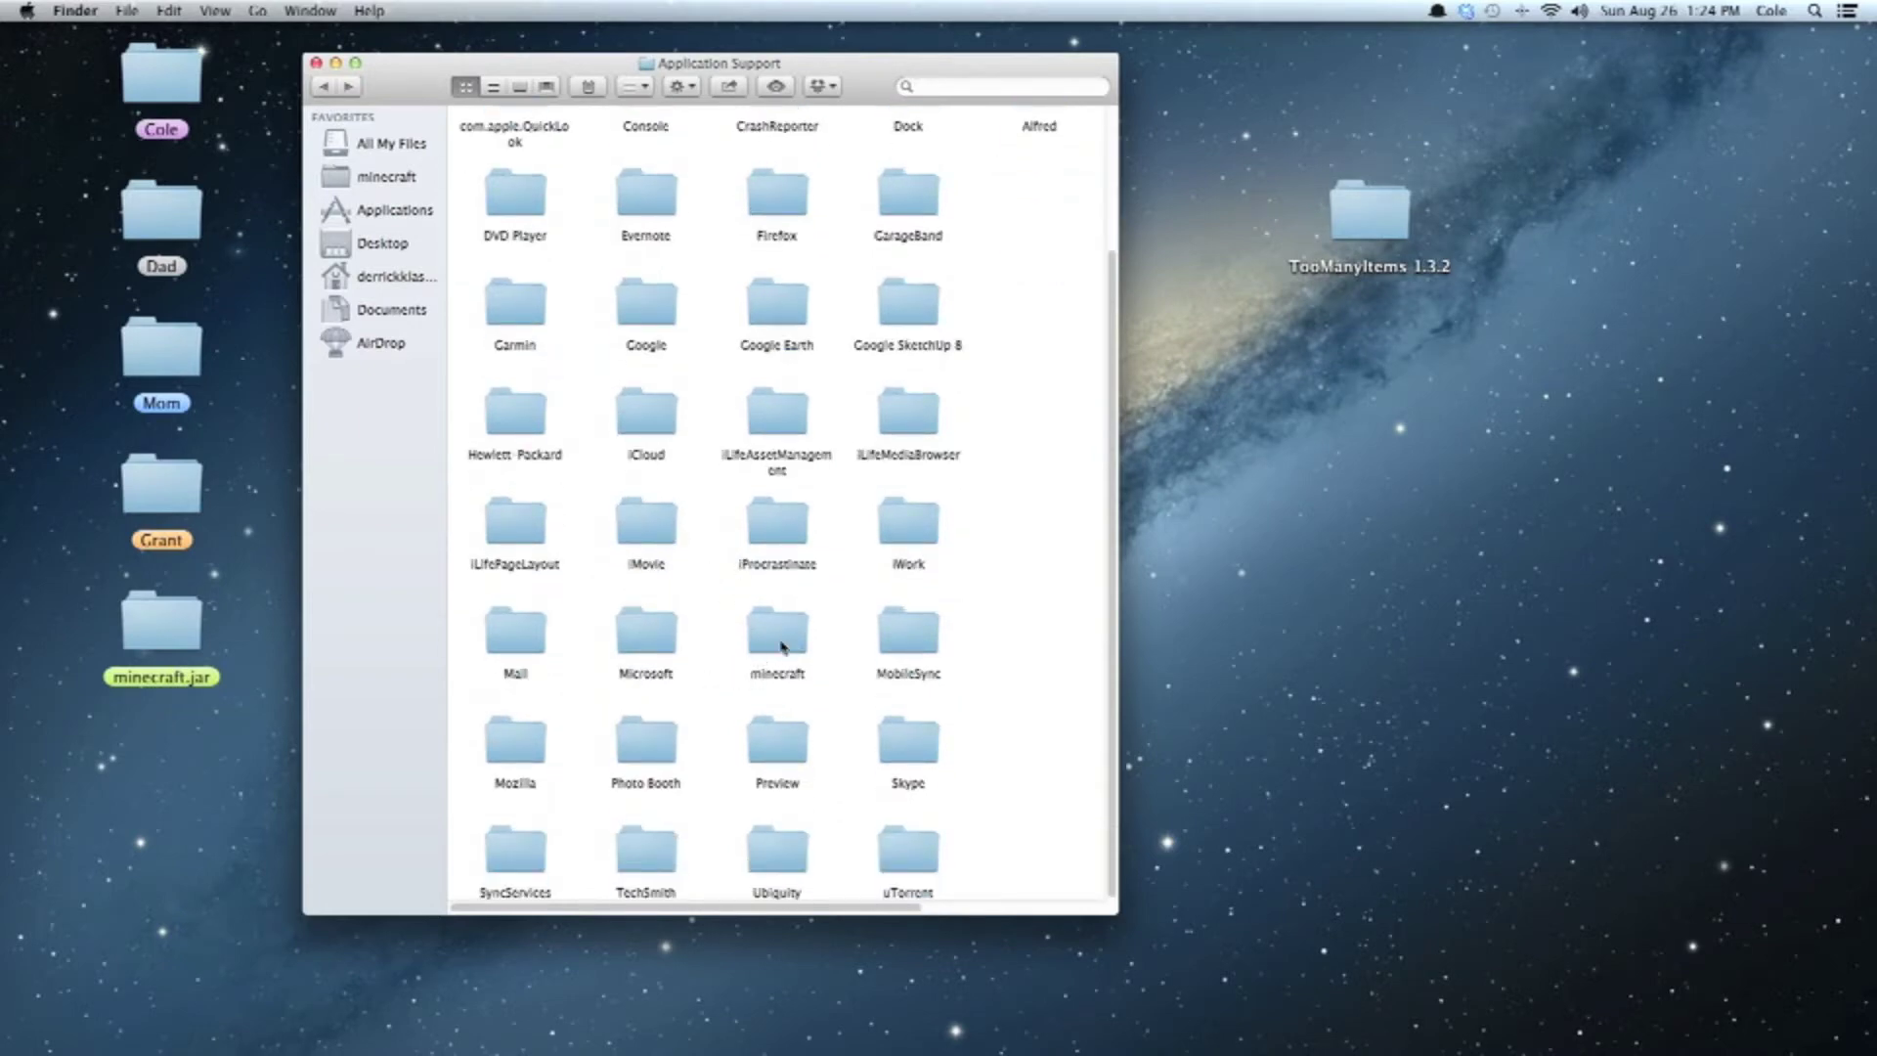
double_click(782, 677)
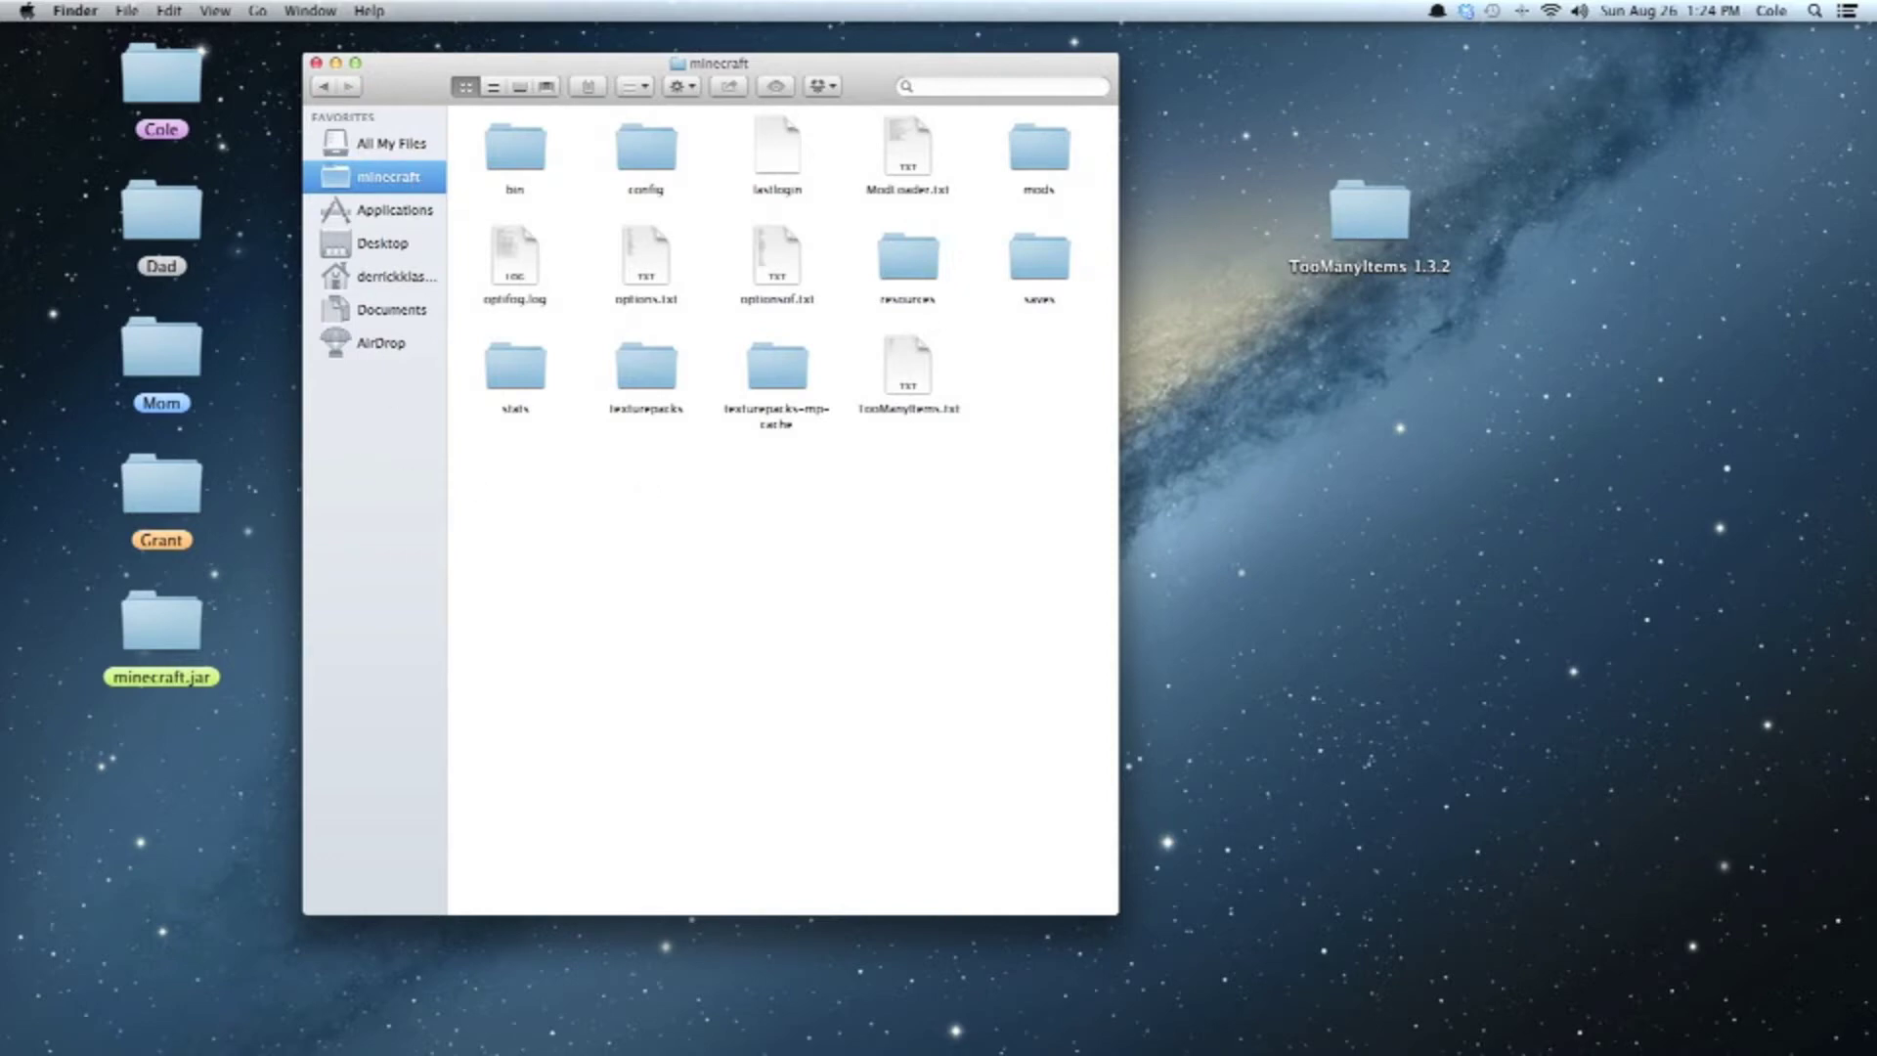
Step: Peek into texturepacks and saves, then open bin and select minecraft.jar
left_click(391, 144)
left_click(380, 174)
mouse_move(430, 987)
double_click(647, 373)
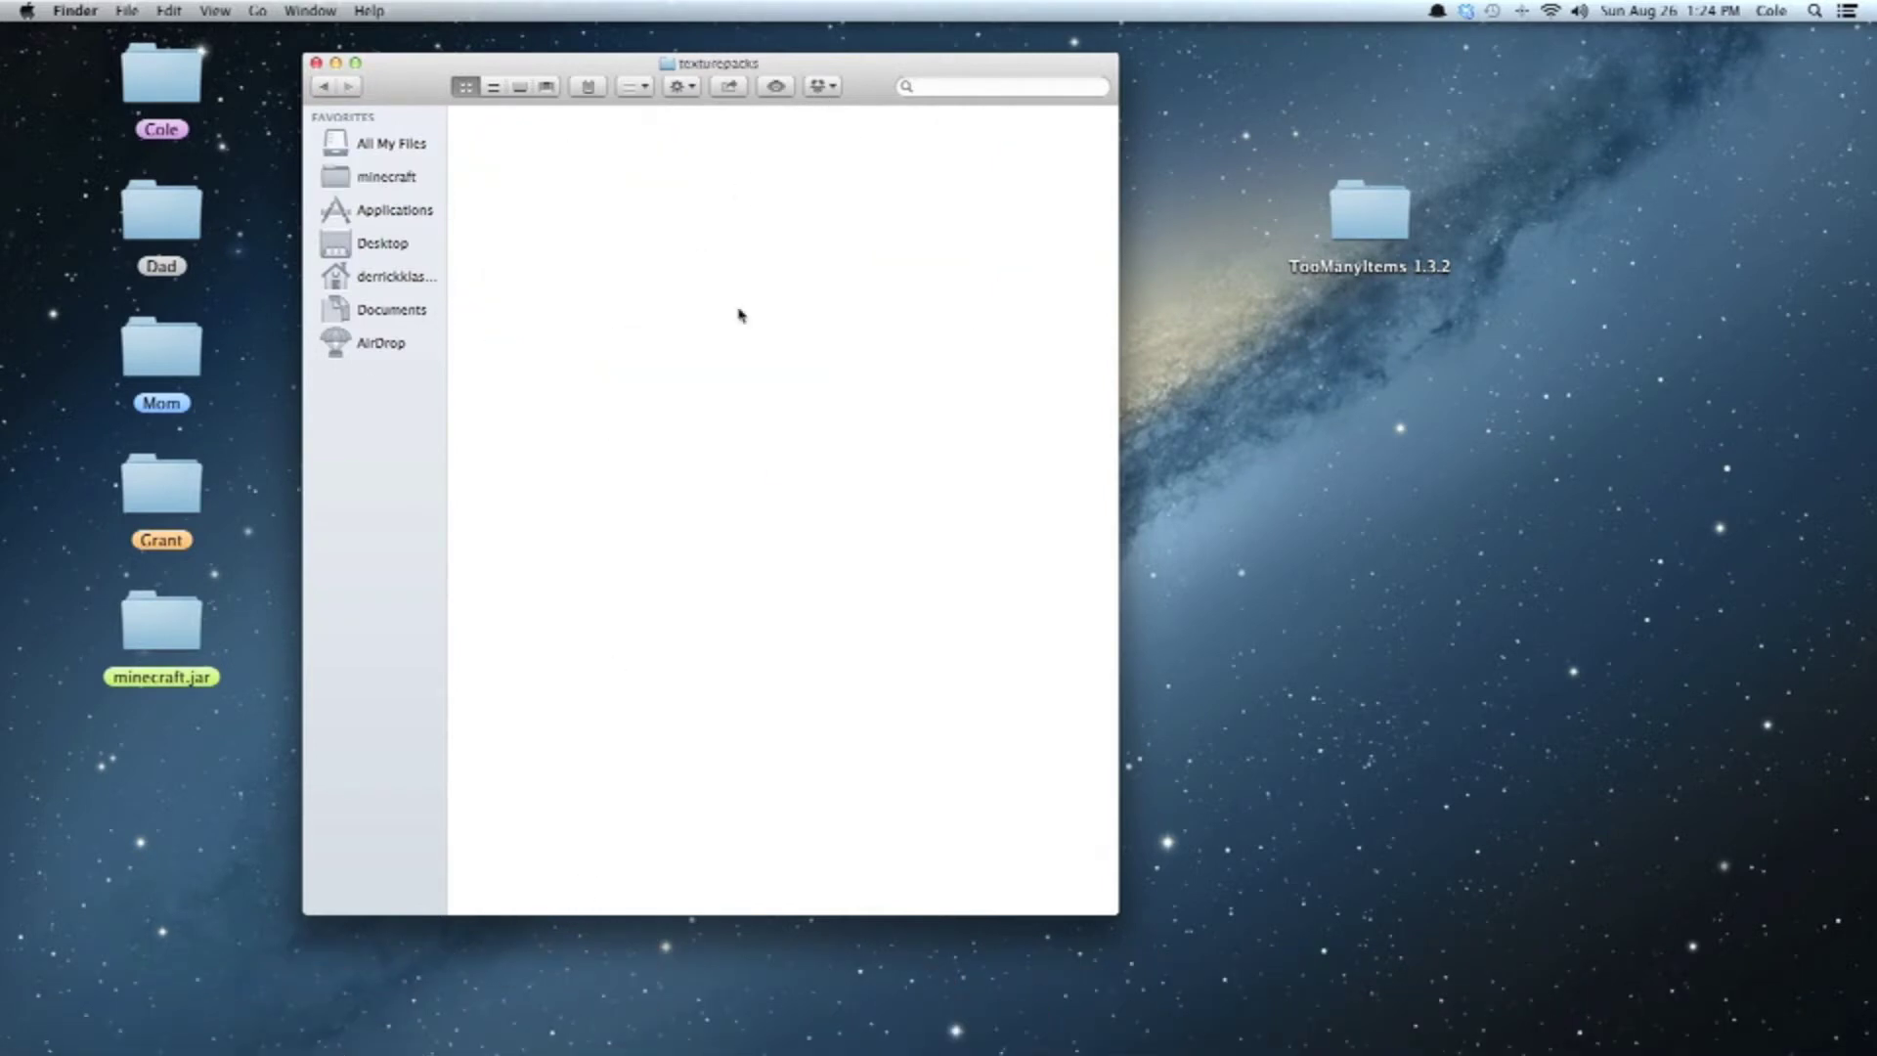
left_click(322, 86)
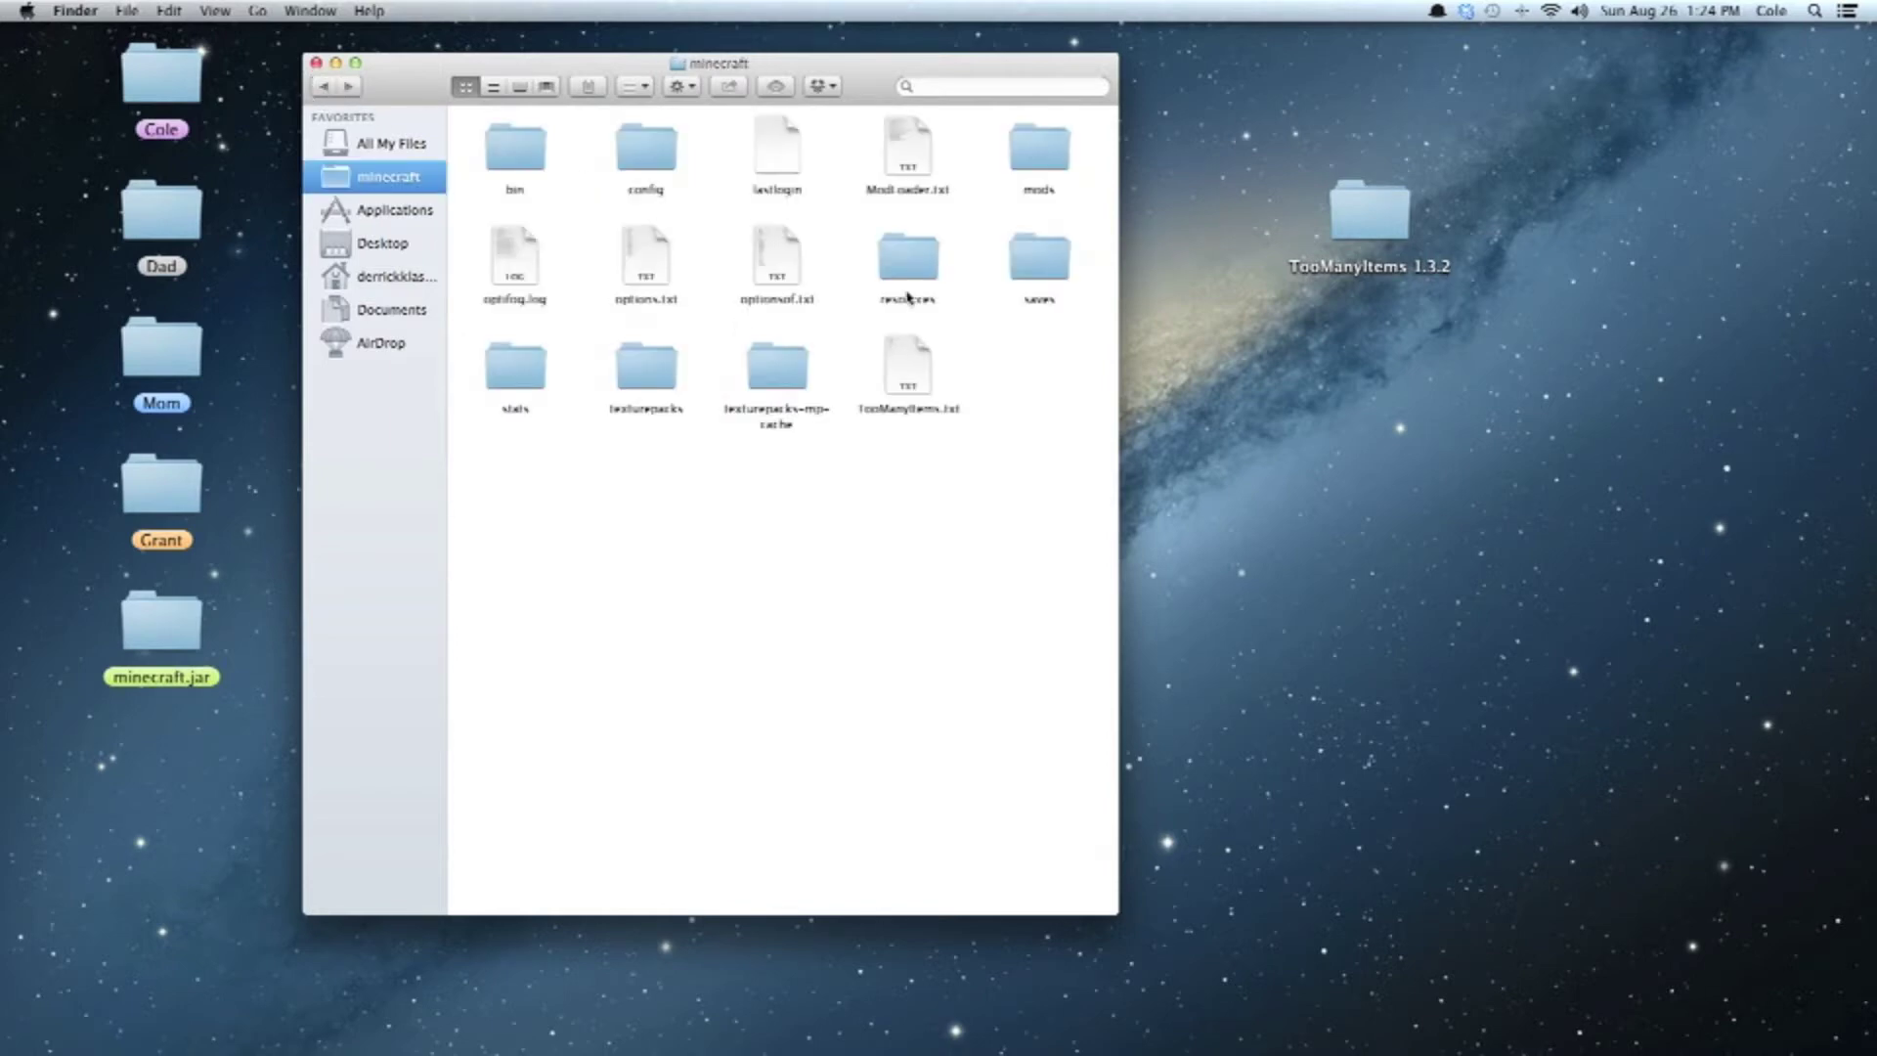
left_click(1024, 246)
left_click(698, 595)
double_click(510, 178)
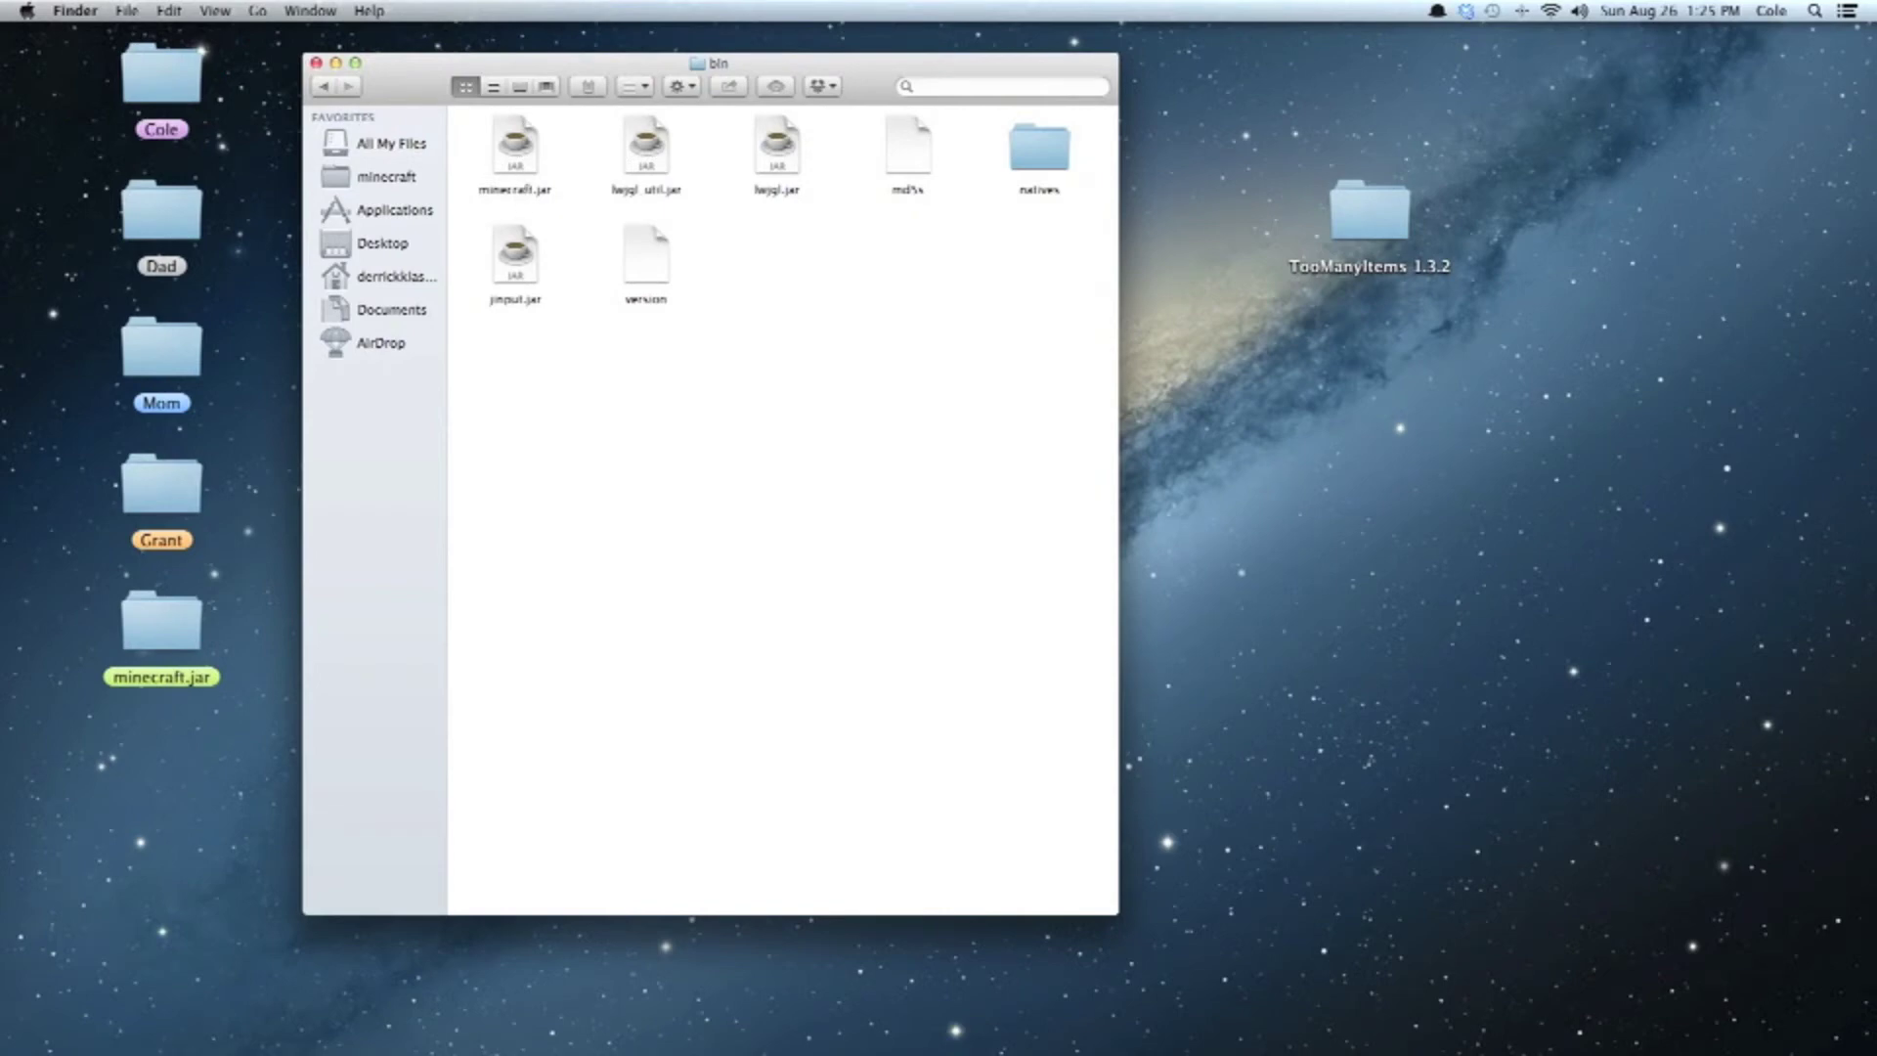
left_click(519, 178)
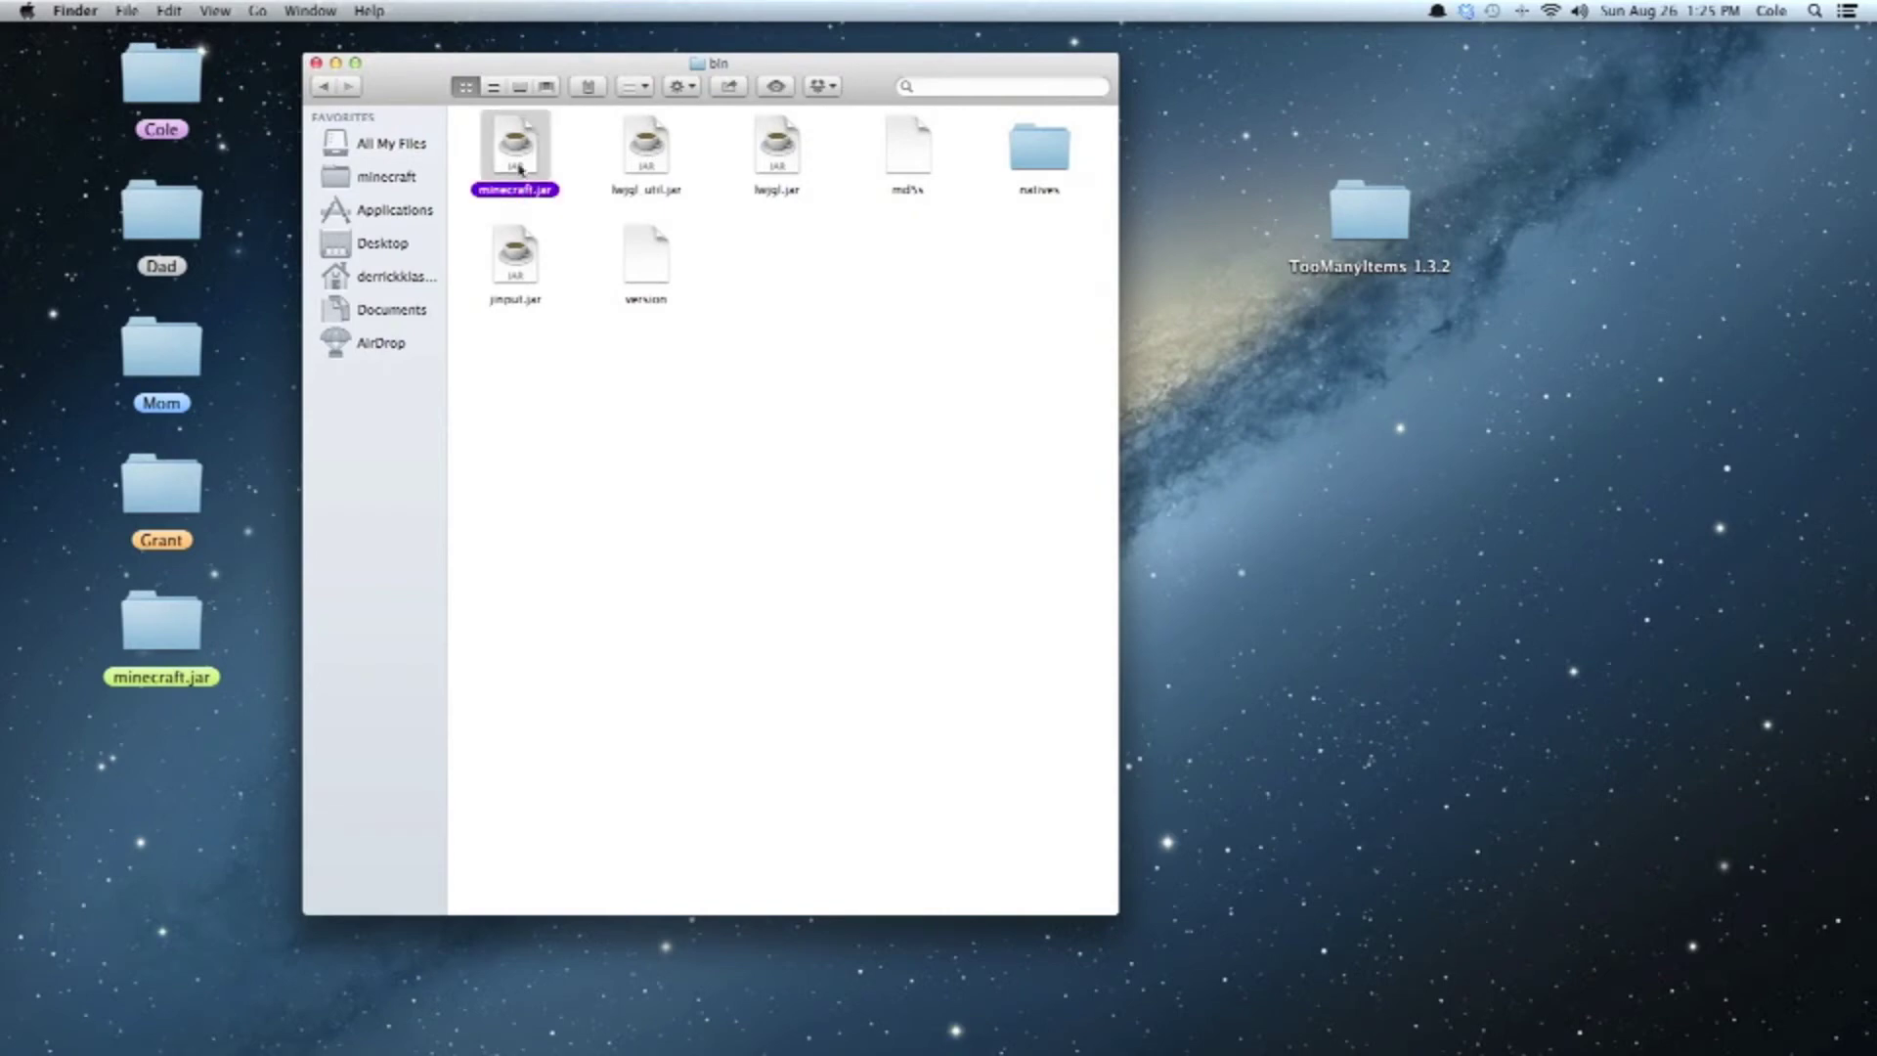
Step: Extract minecraft.jar with The Unarchiver, creating a minecraft folder on the desktop
right_click(519, 169)
mouse_move(559, 193)
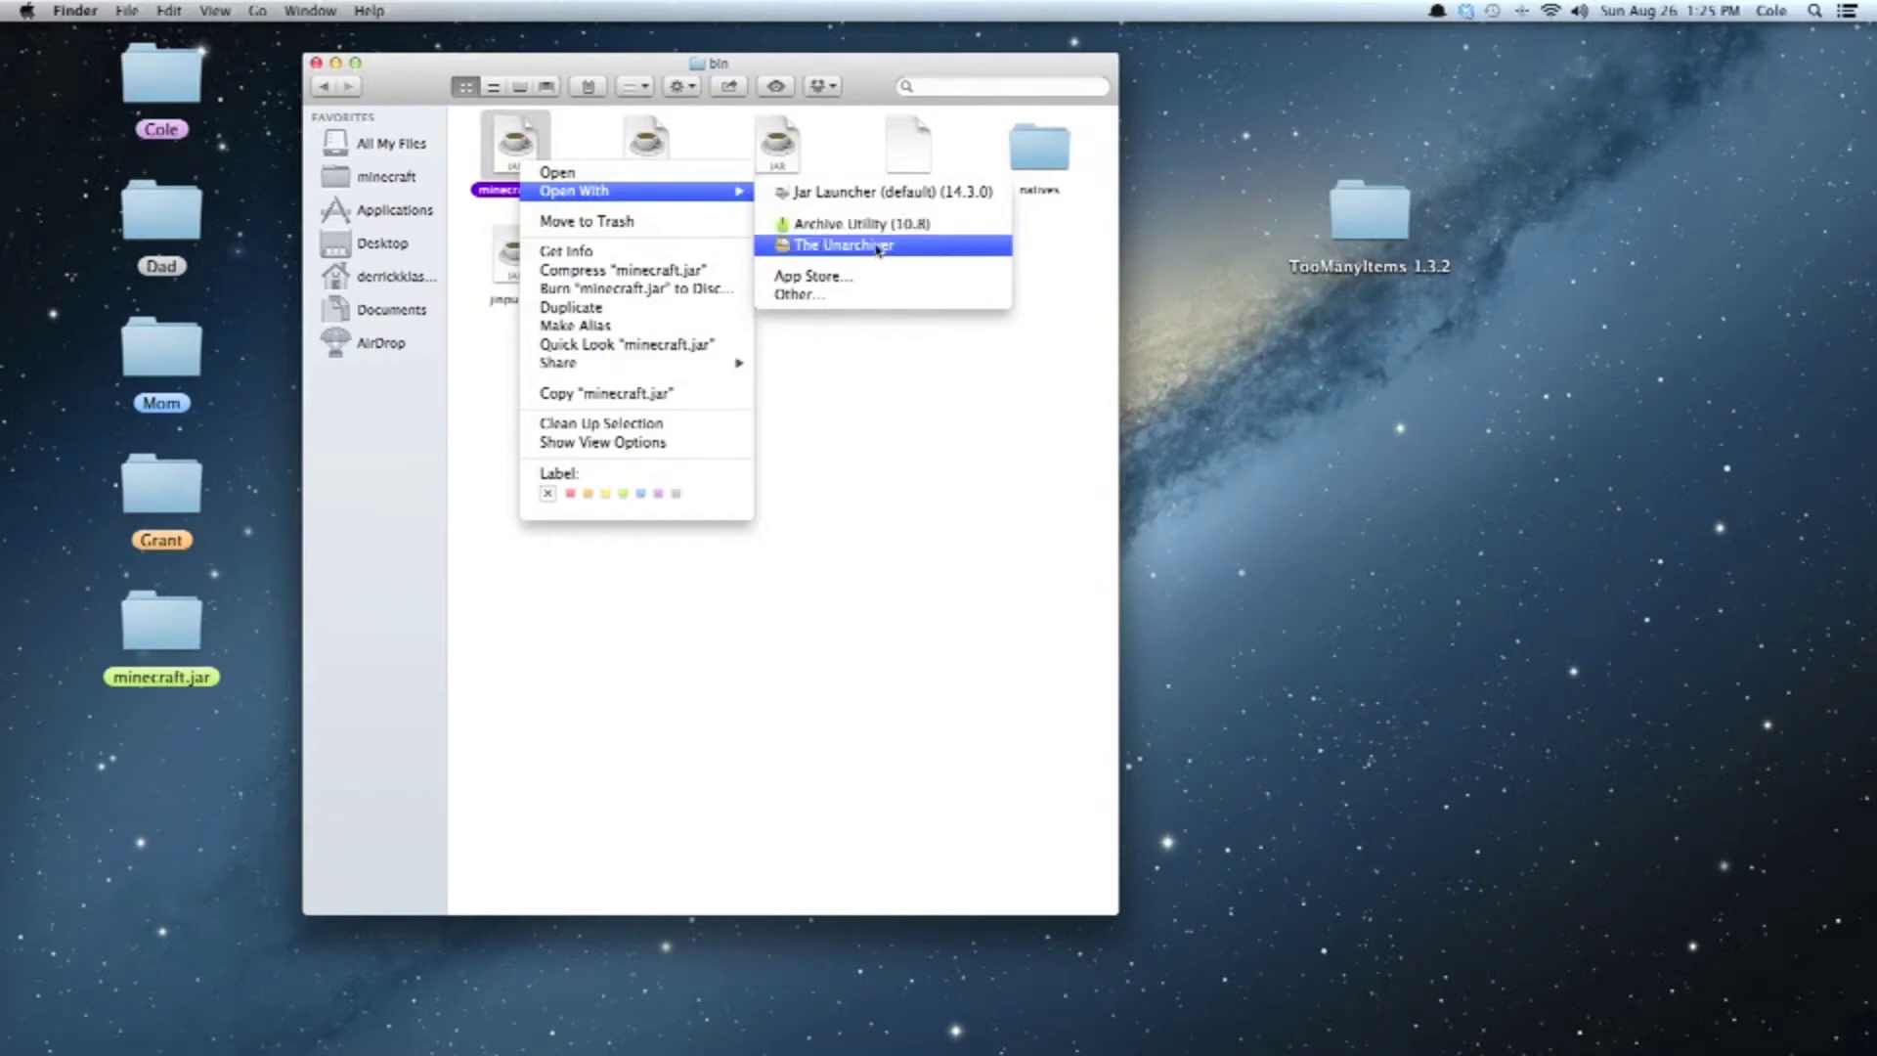
left_click(808, 247)
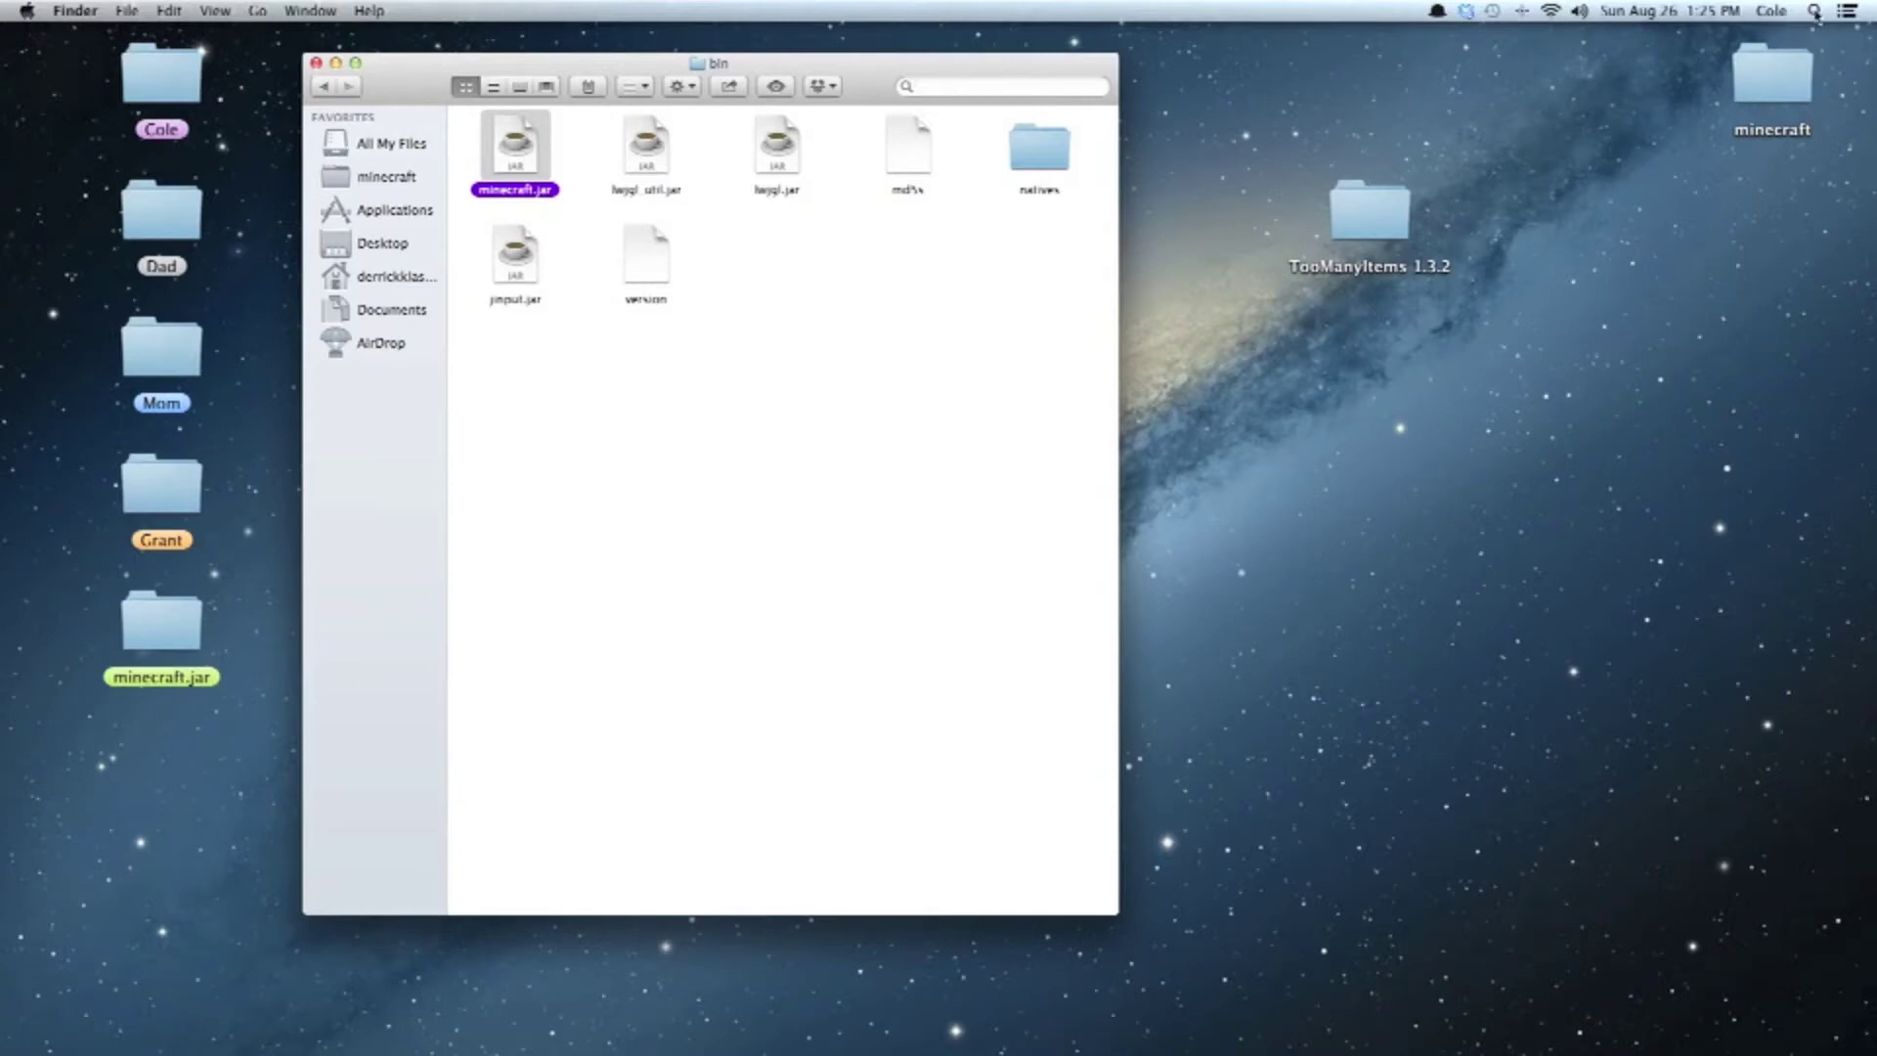
Step: Move the extracted minecraft folder from the desktop into the bin folder
left_click(1815, 12)
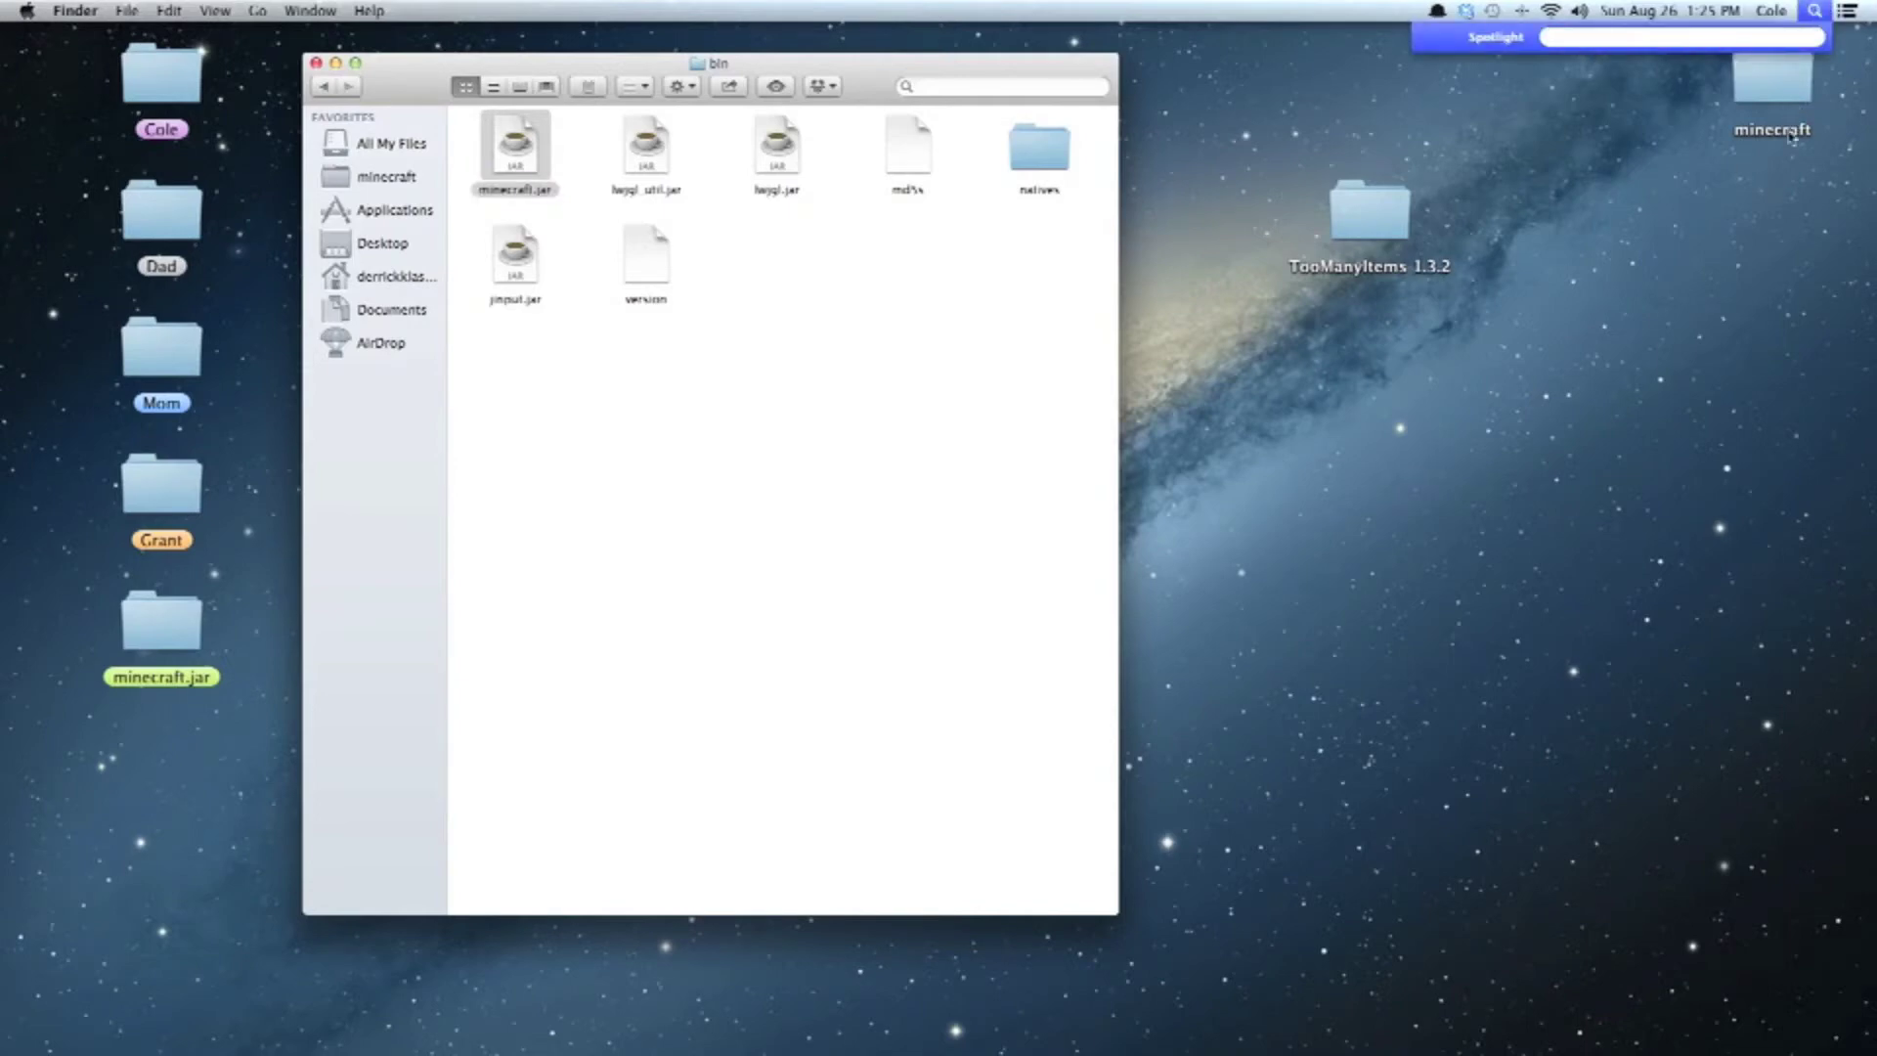
left_click(1712, 191)
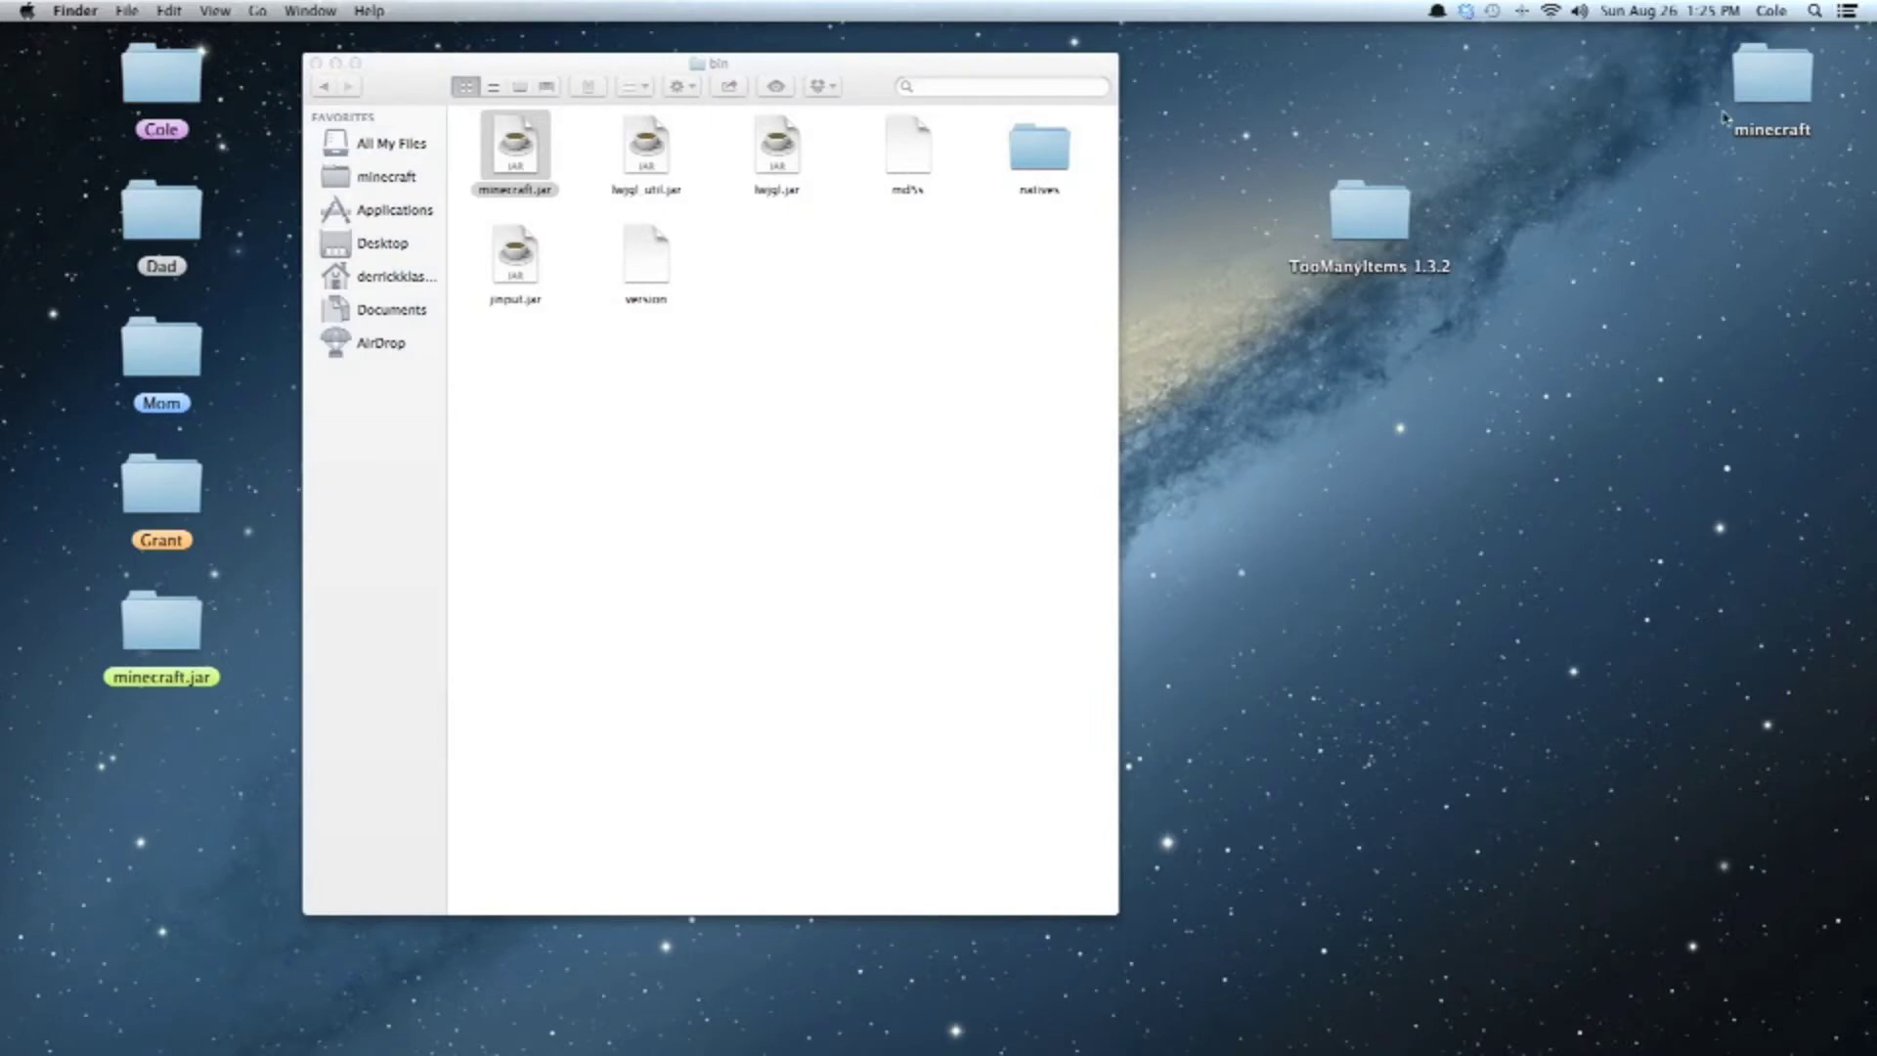
left_click(1008, 78)
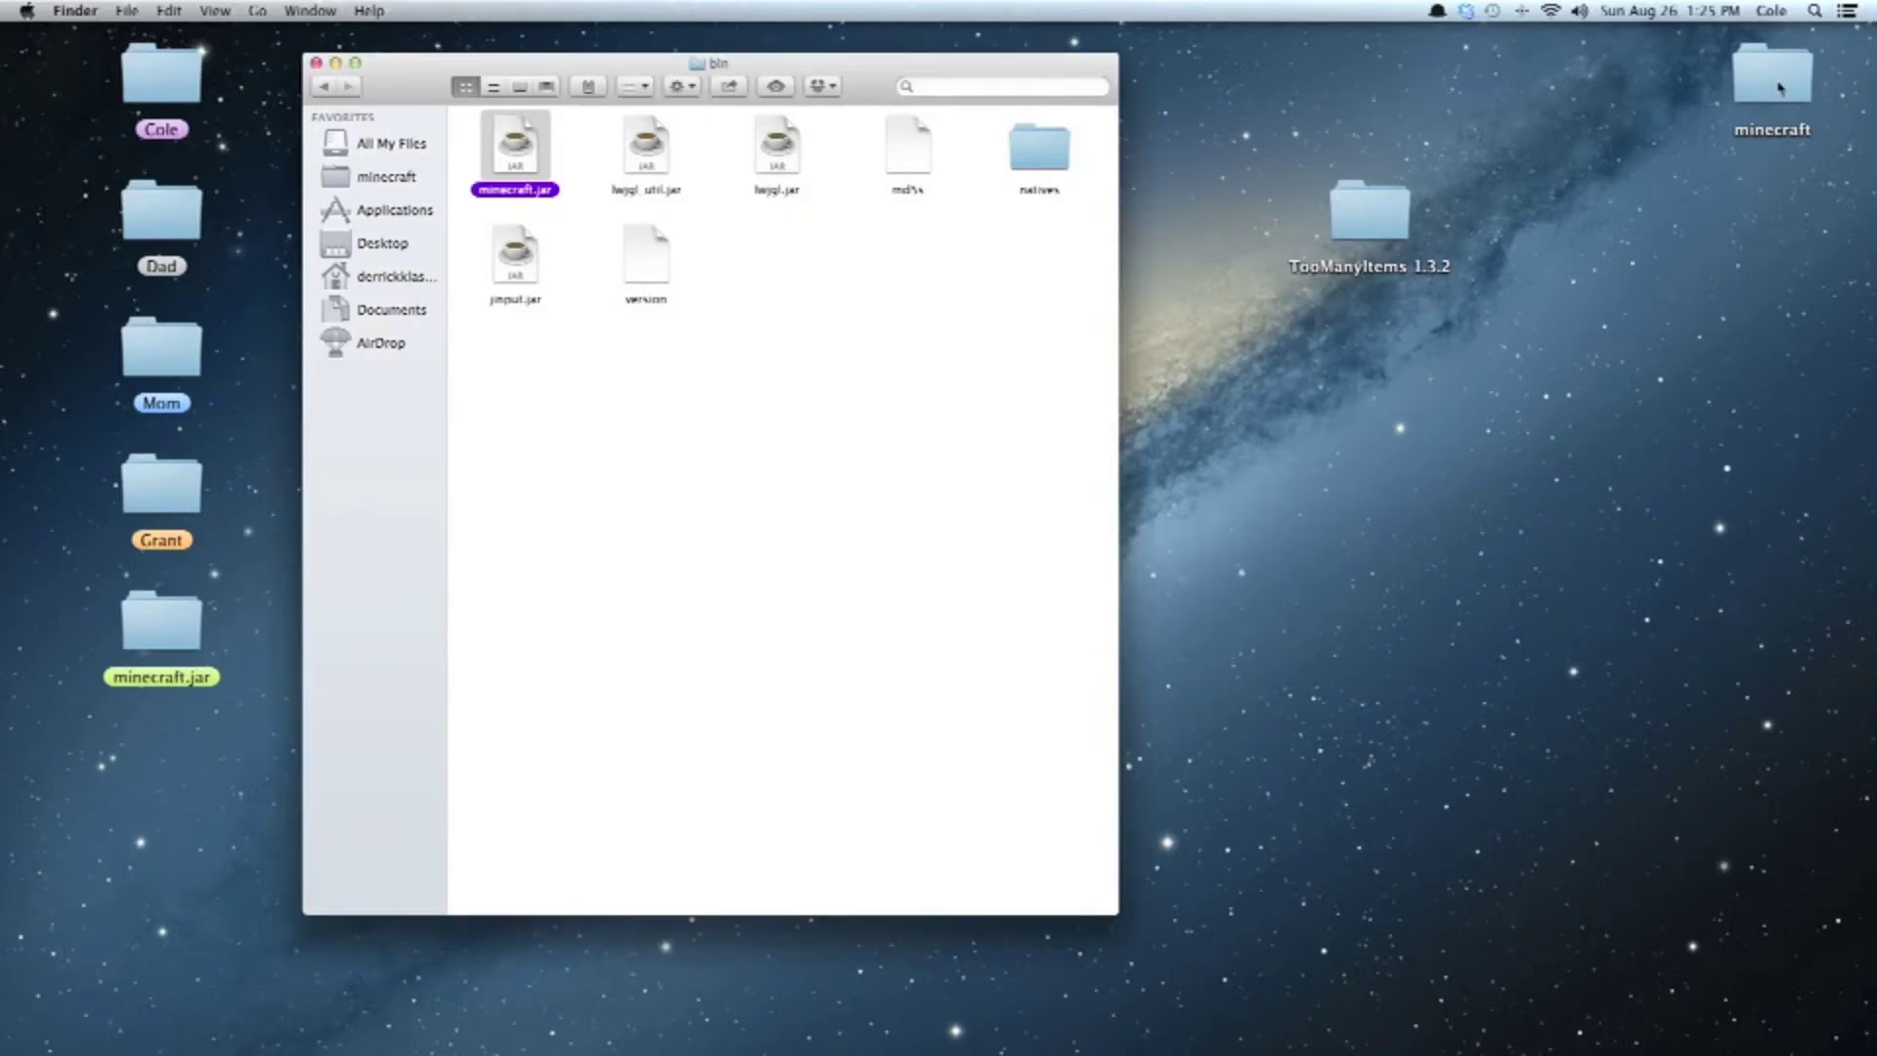
left_click_drag(1779, 86, 821, 285)
Step: Clean up the bin window and move minecraft.jar to the desktop, keeping both copies
right_click(734, 395)
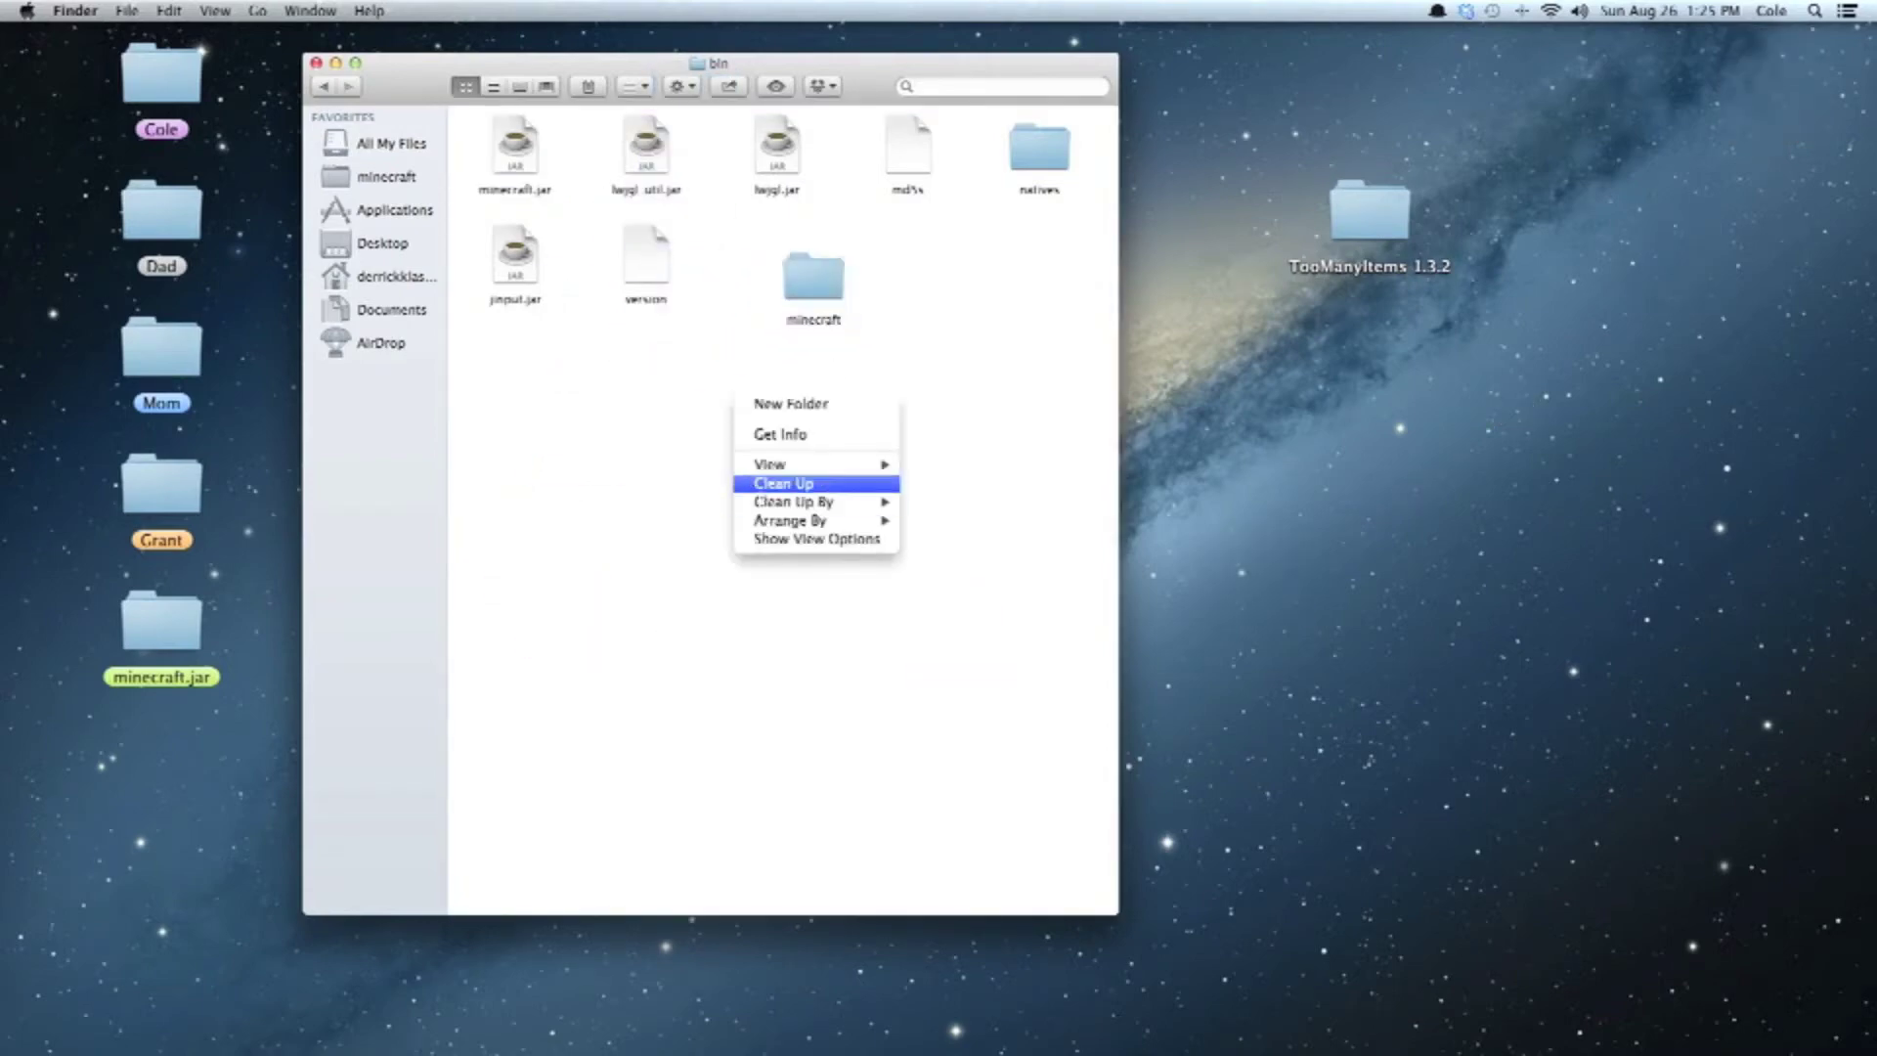
left_click(801, 483)
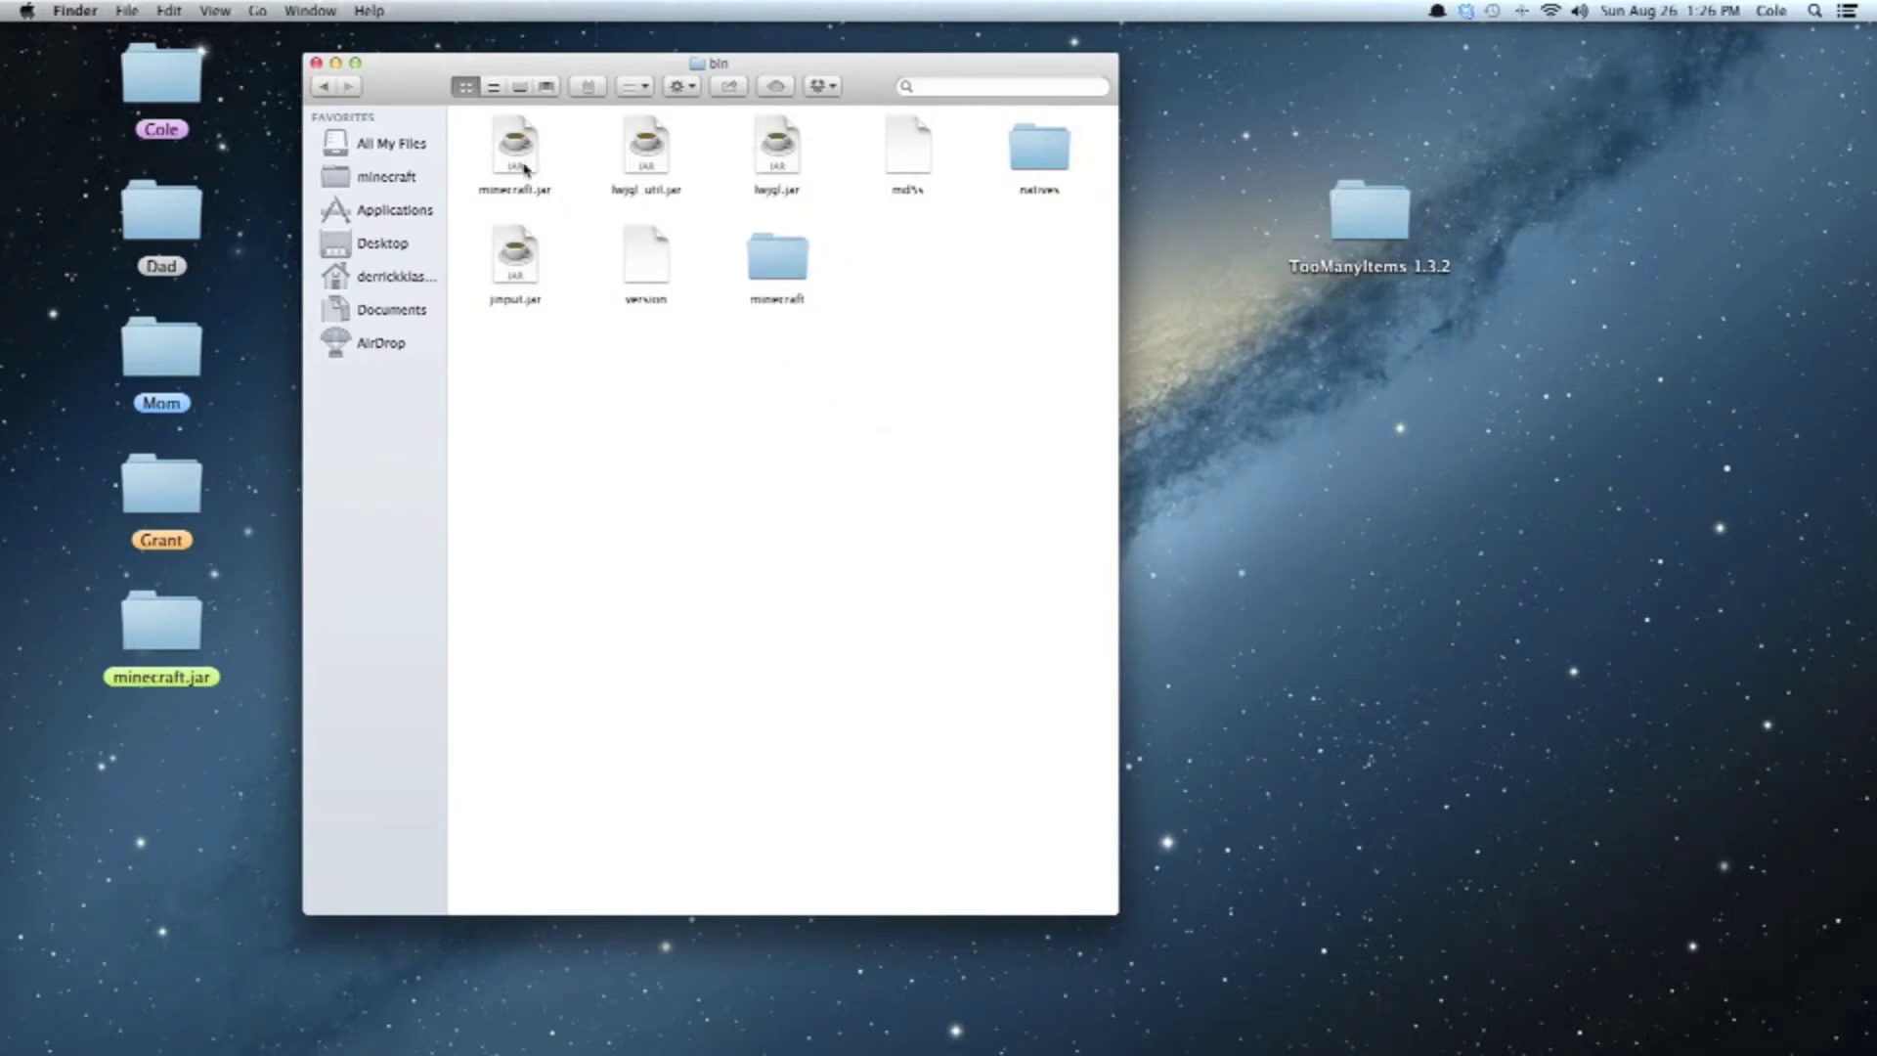
left_click_drag(519, 163, 1480, 450)
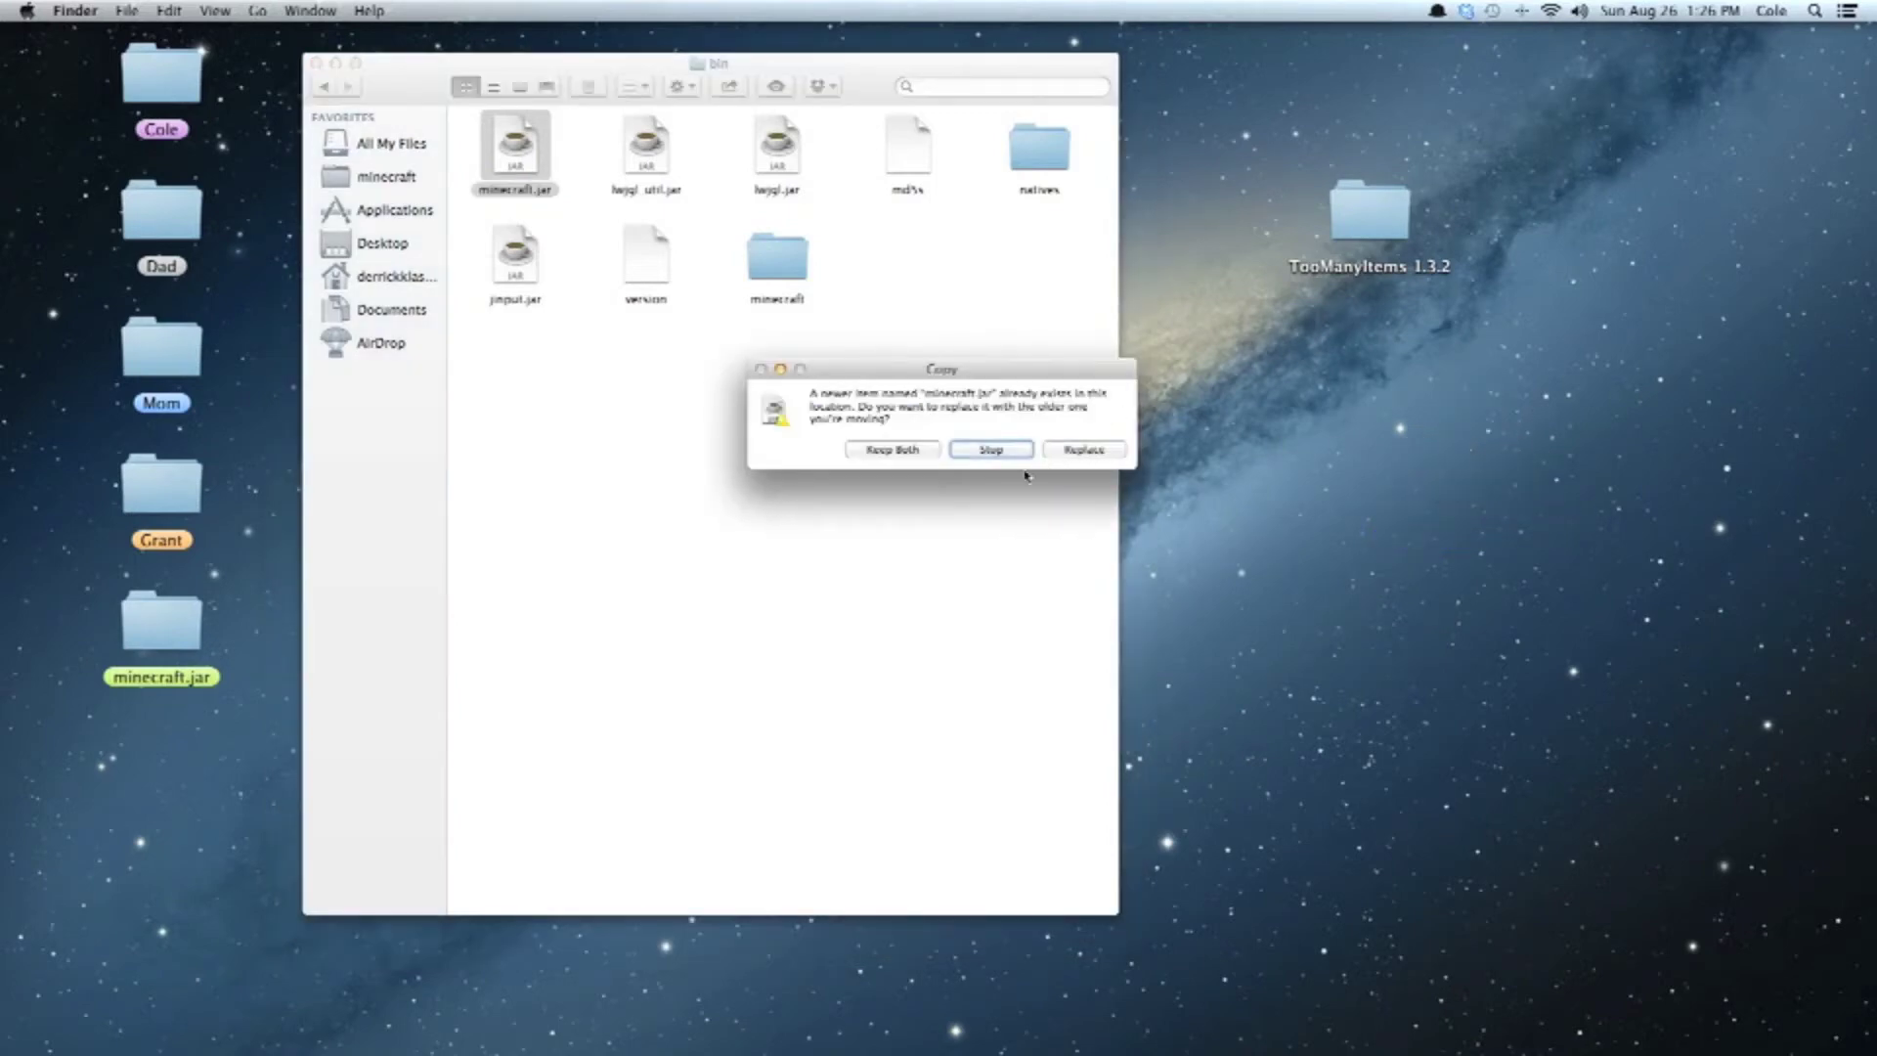
left_click(913, 456)
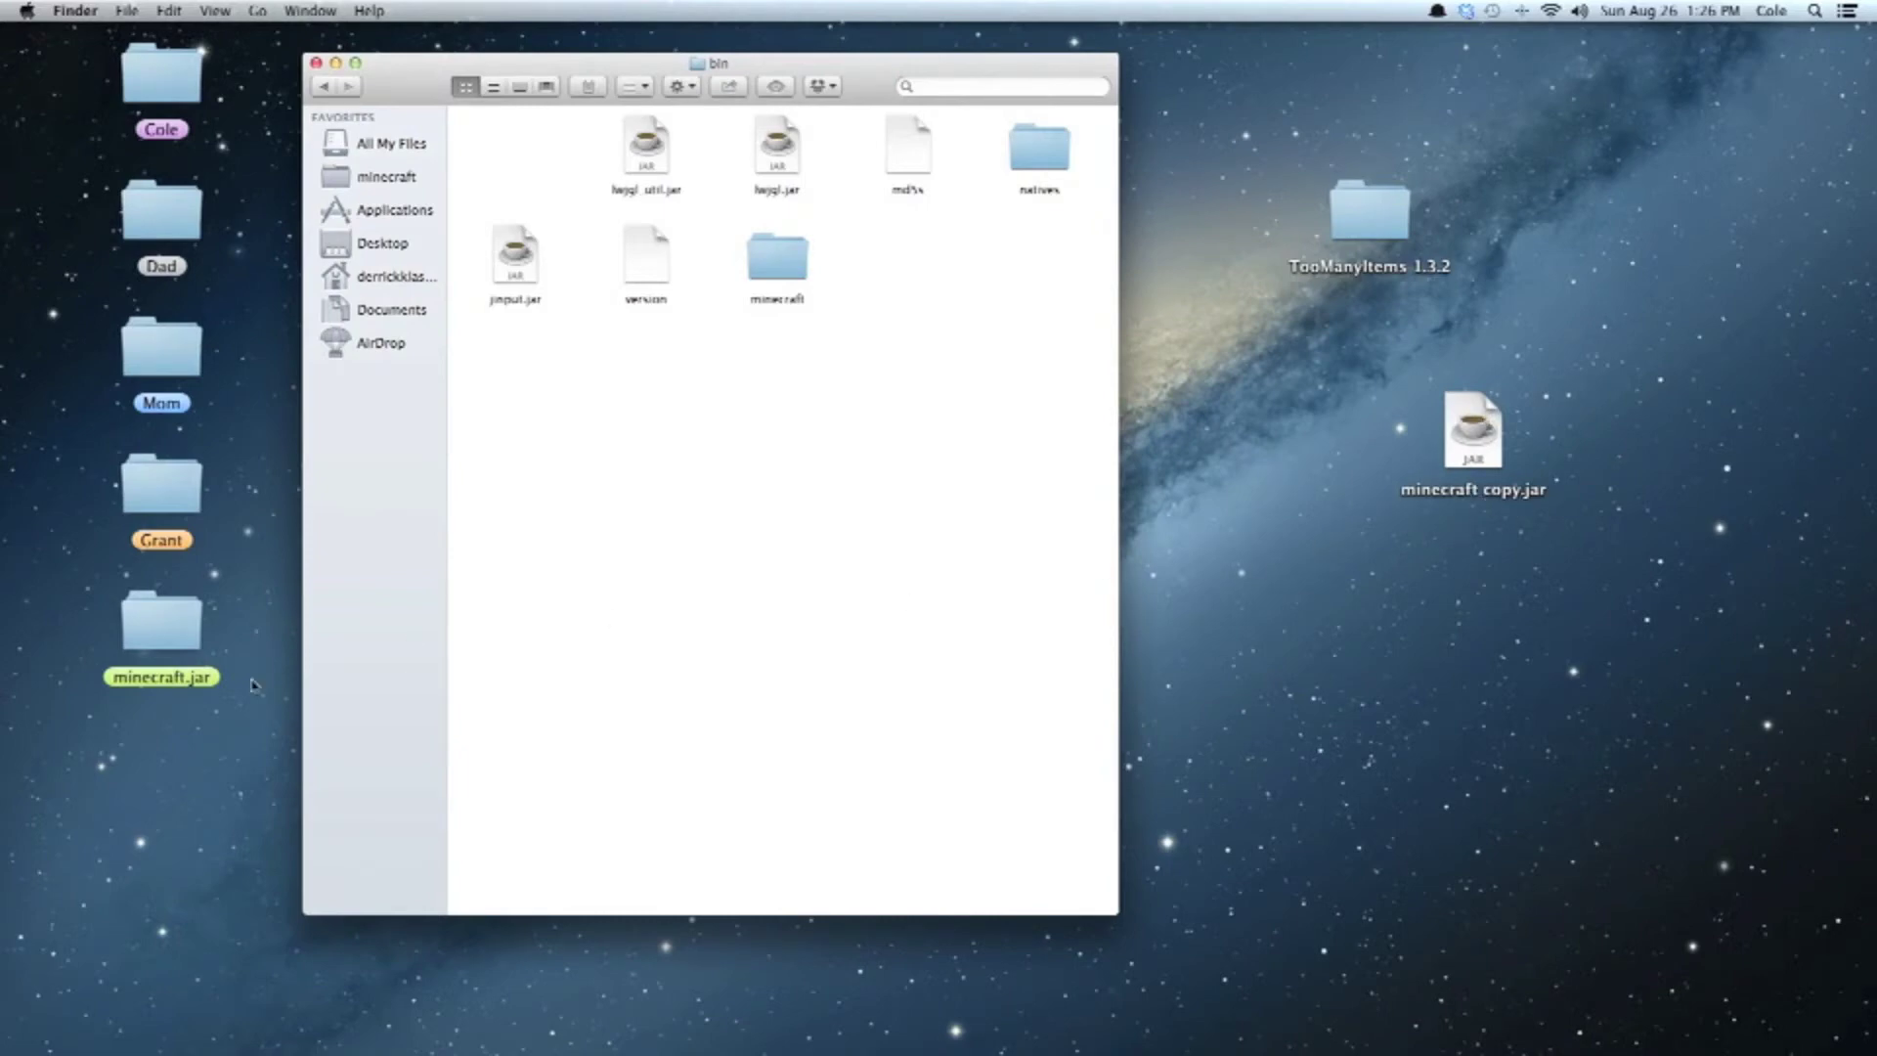
left_click(774, 276)
Step: Tidy the bin icons and rename the minecraft folder to minecraft.jar, accepting the .jar extension
left_click_drag(536, 187, 533, 186)
right_click(689, 472)
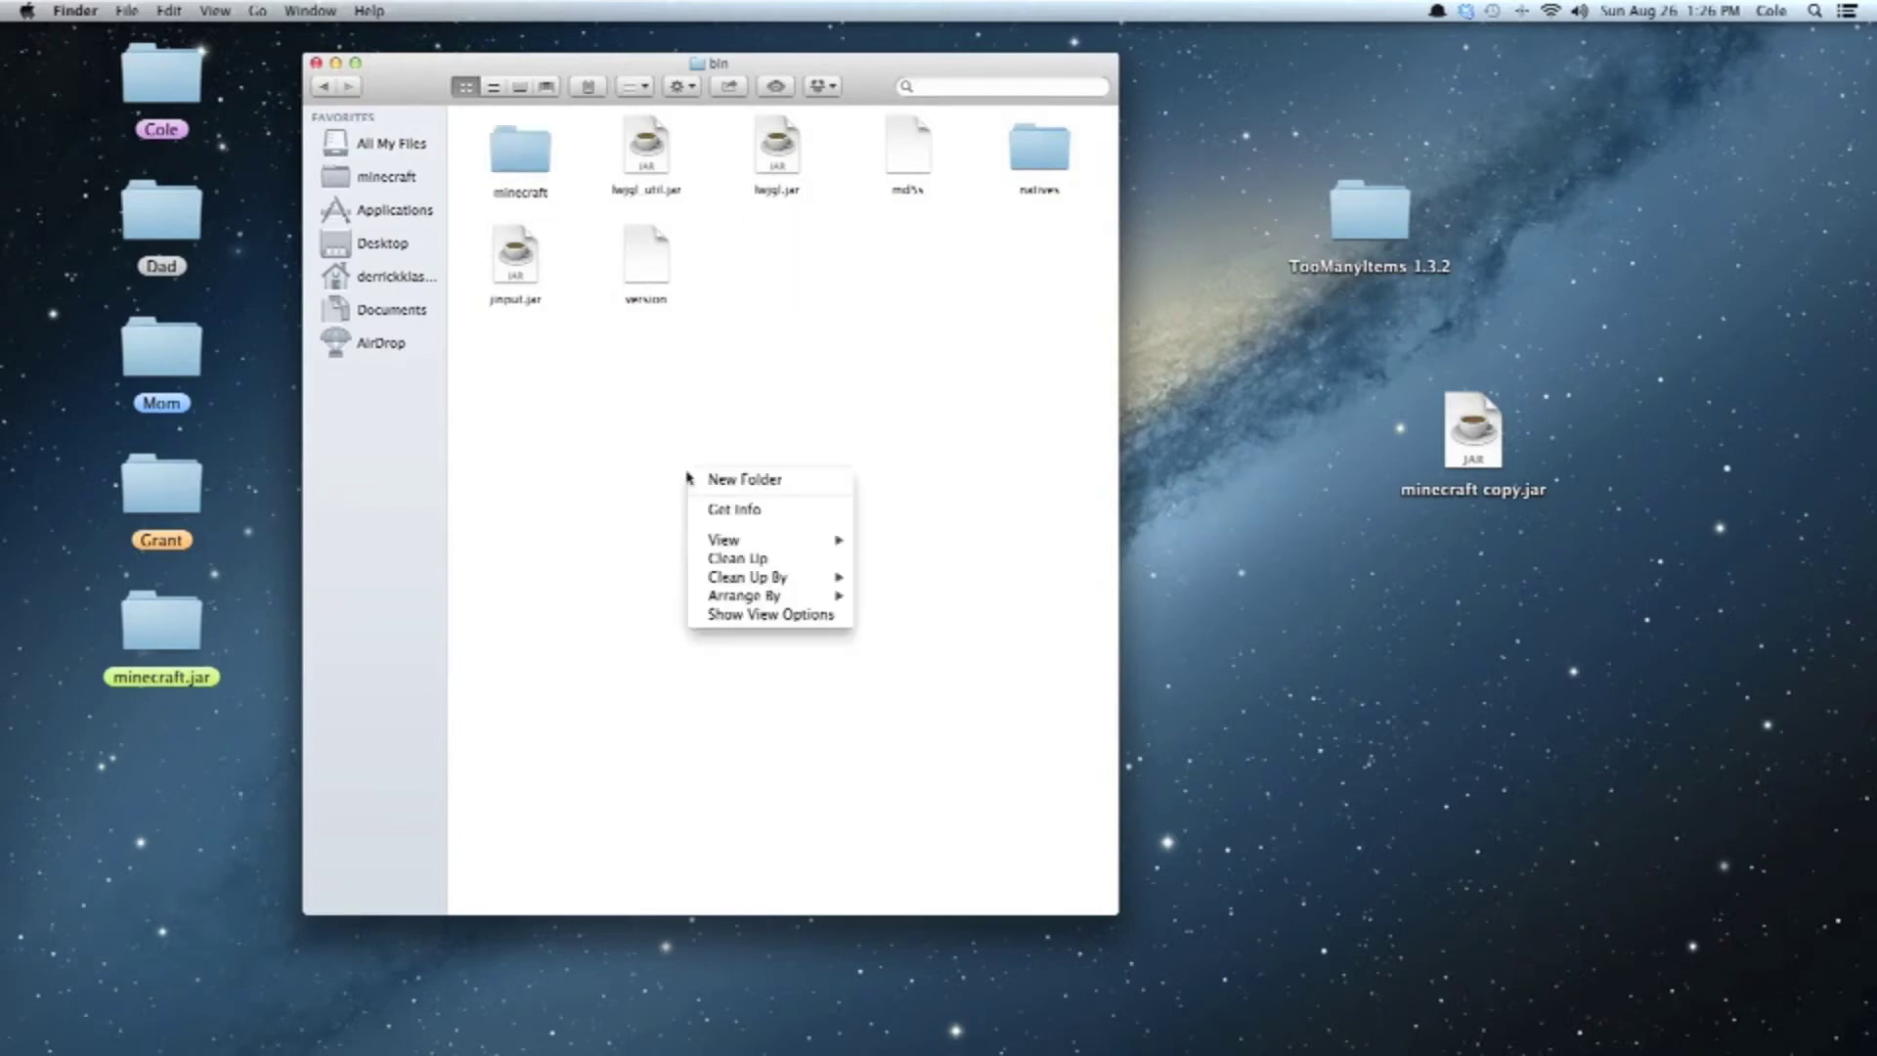
left_click(741, 559)
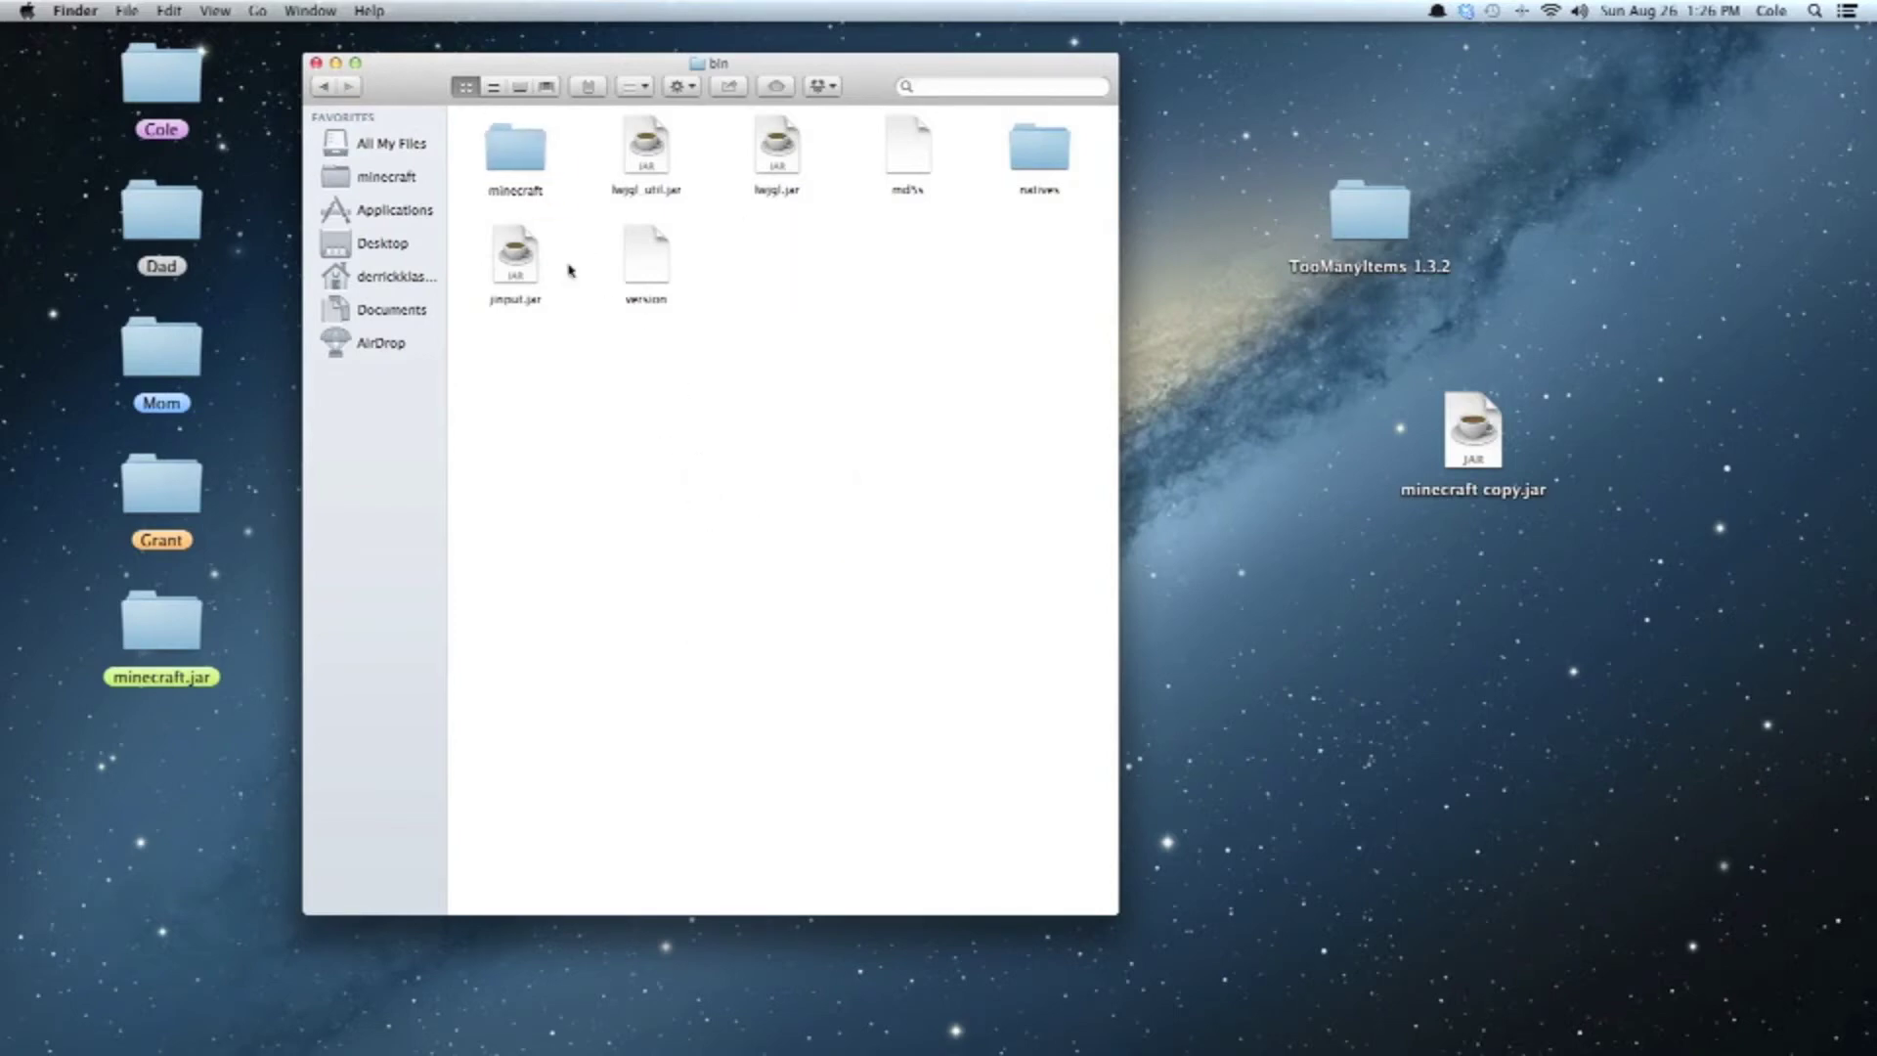
left_click(517, 196)
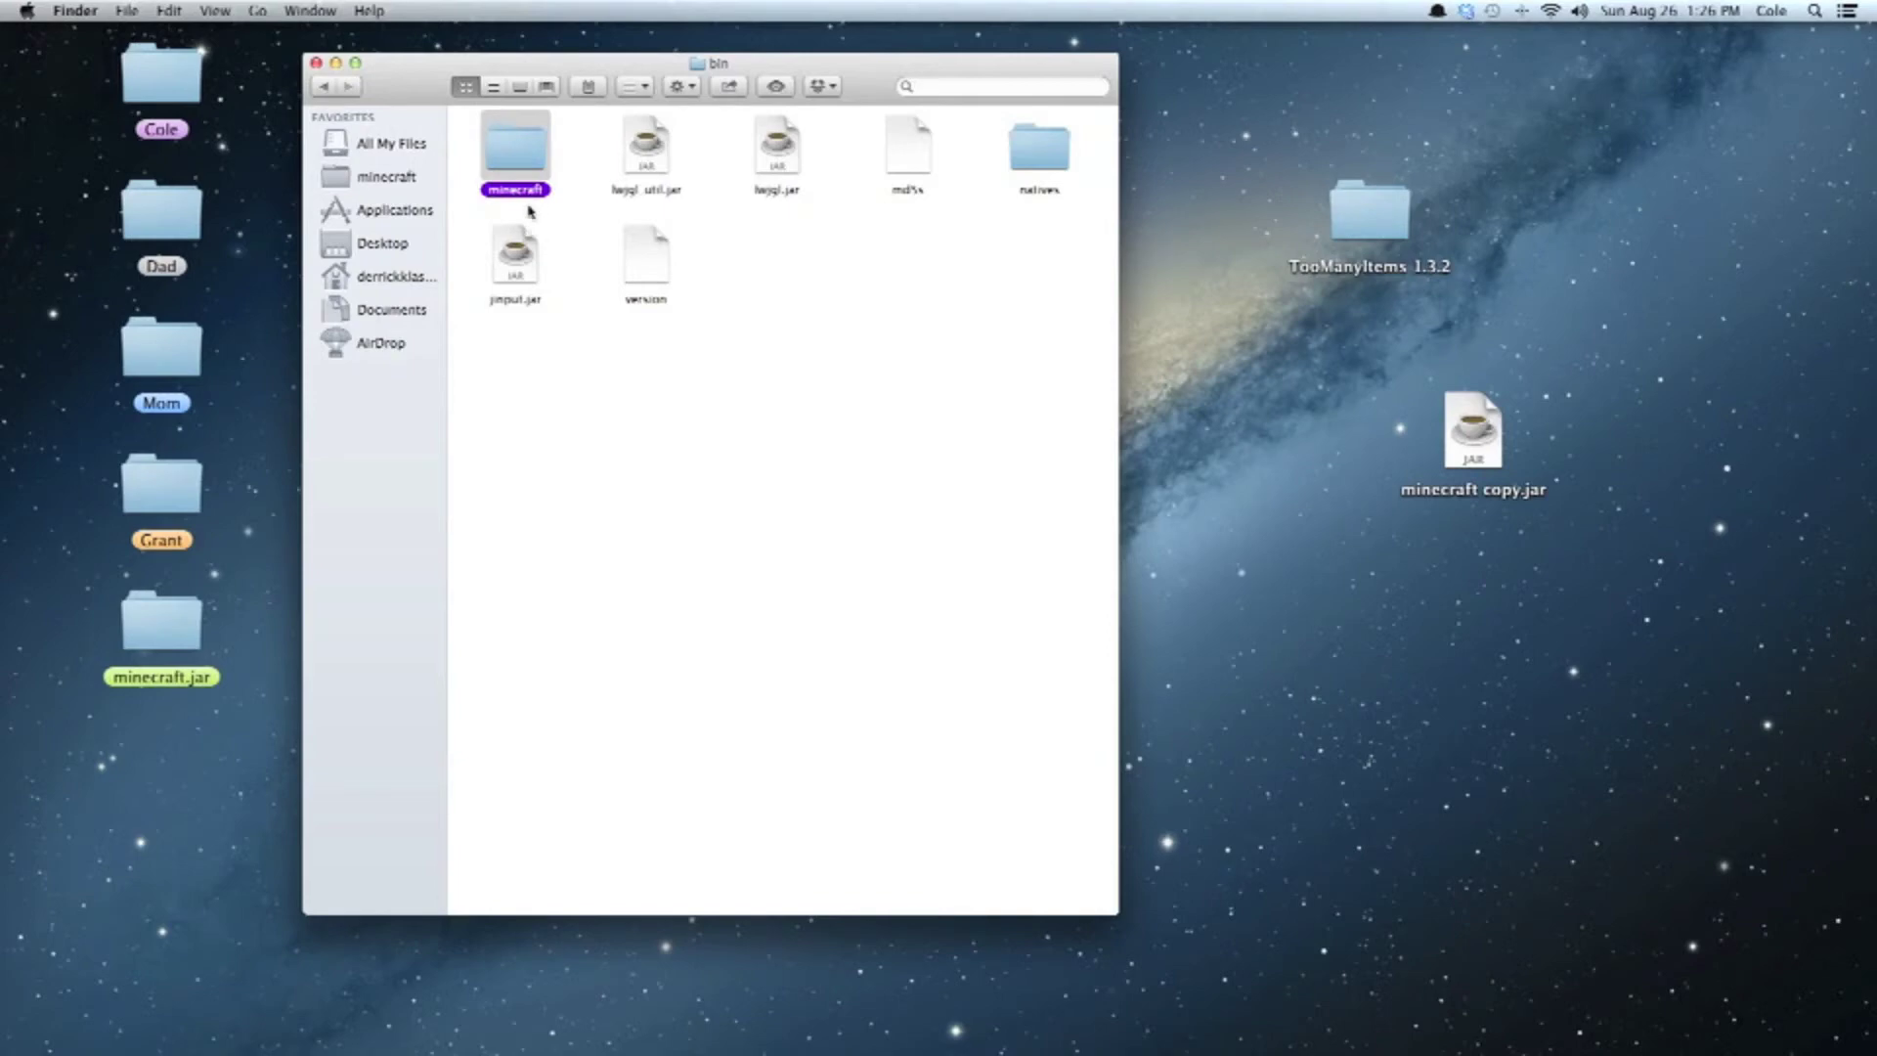
left_click(526, 194)
key("Return")
type(".jar")
key("Return")
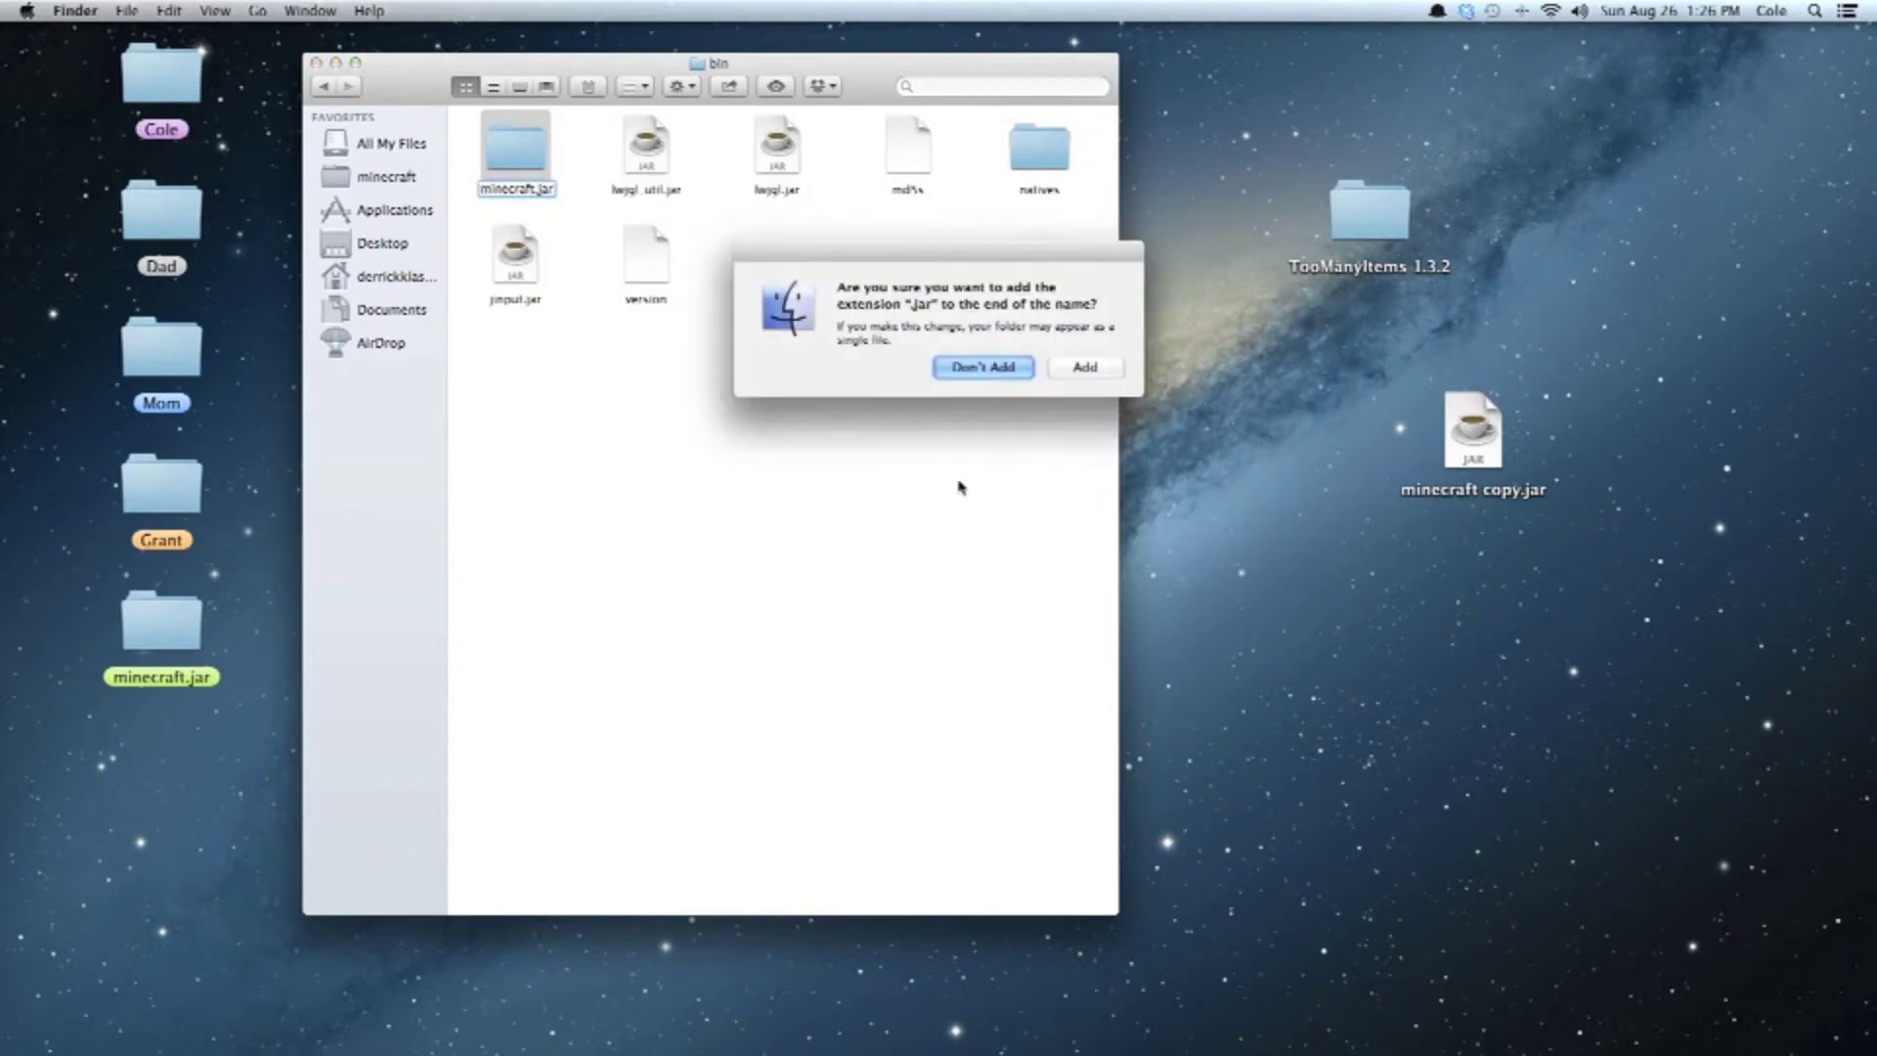
left_click(1083, 368)
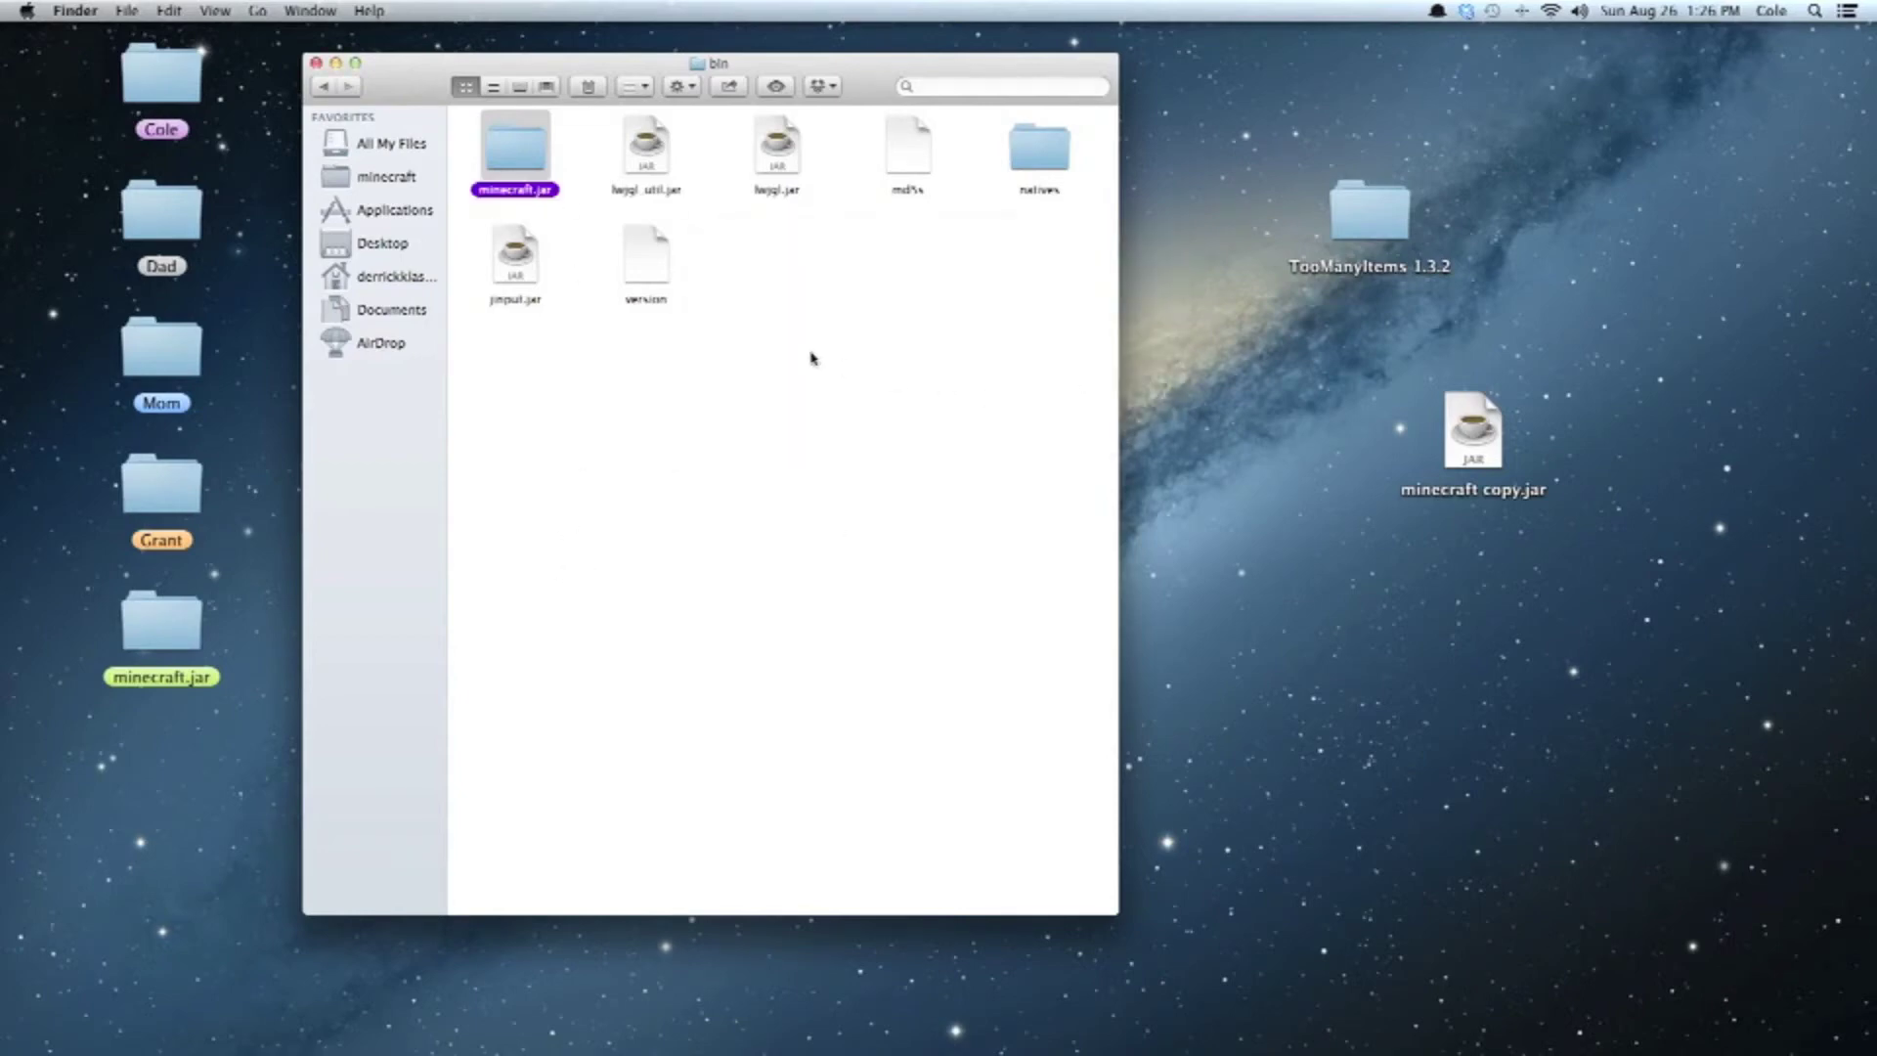
Step: Check the minecraft.jar folder's name and kind in its Get Info panel
right_click(521, 159)
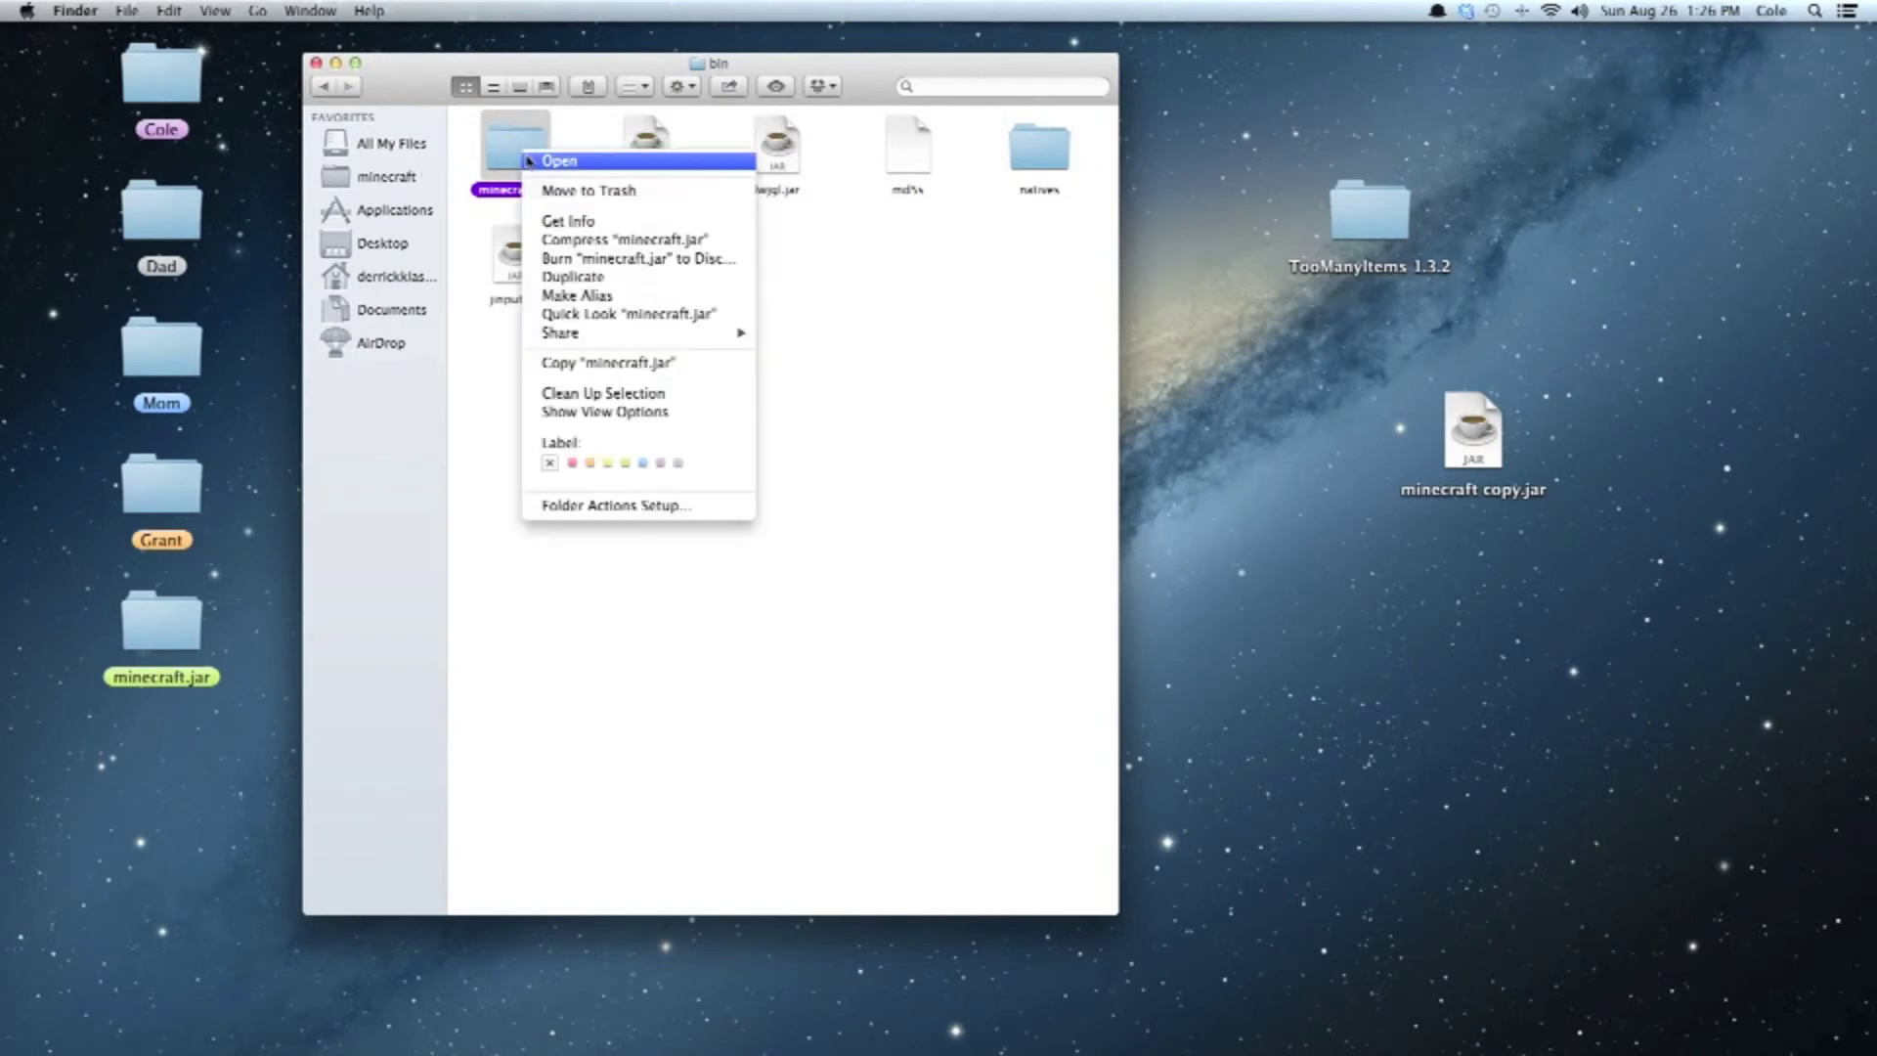
left_click(583, 222)
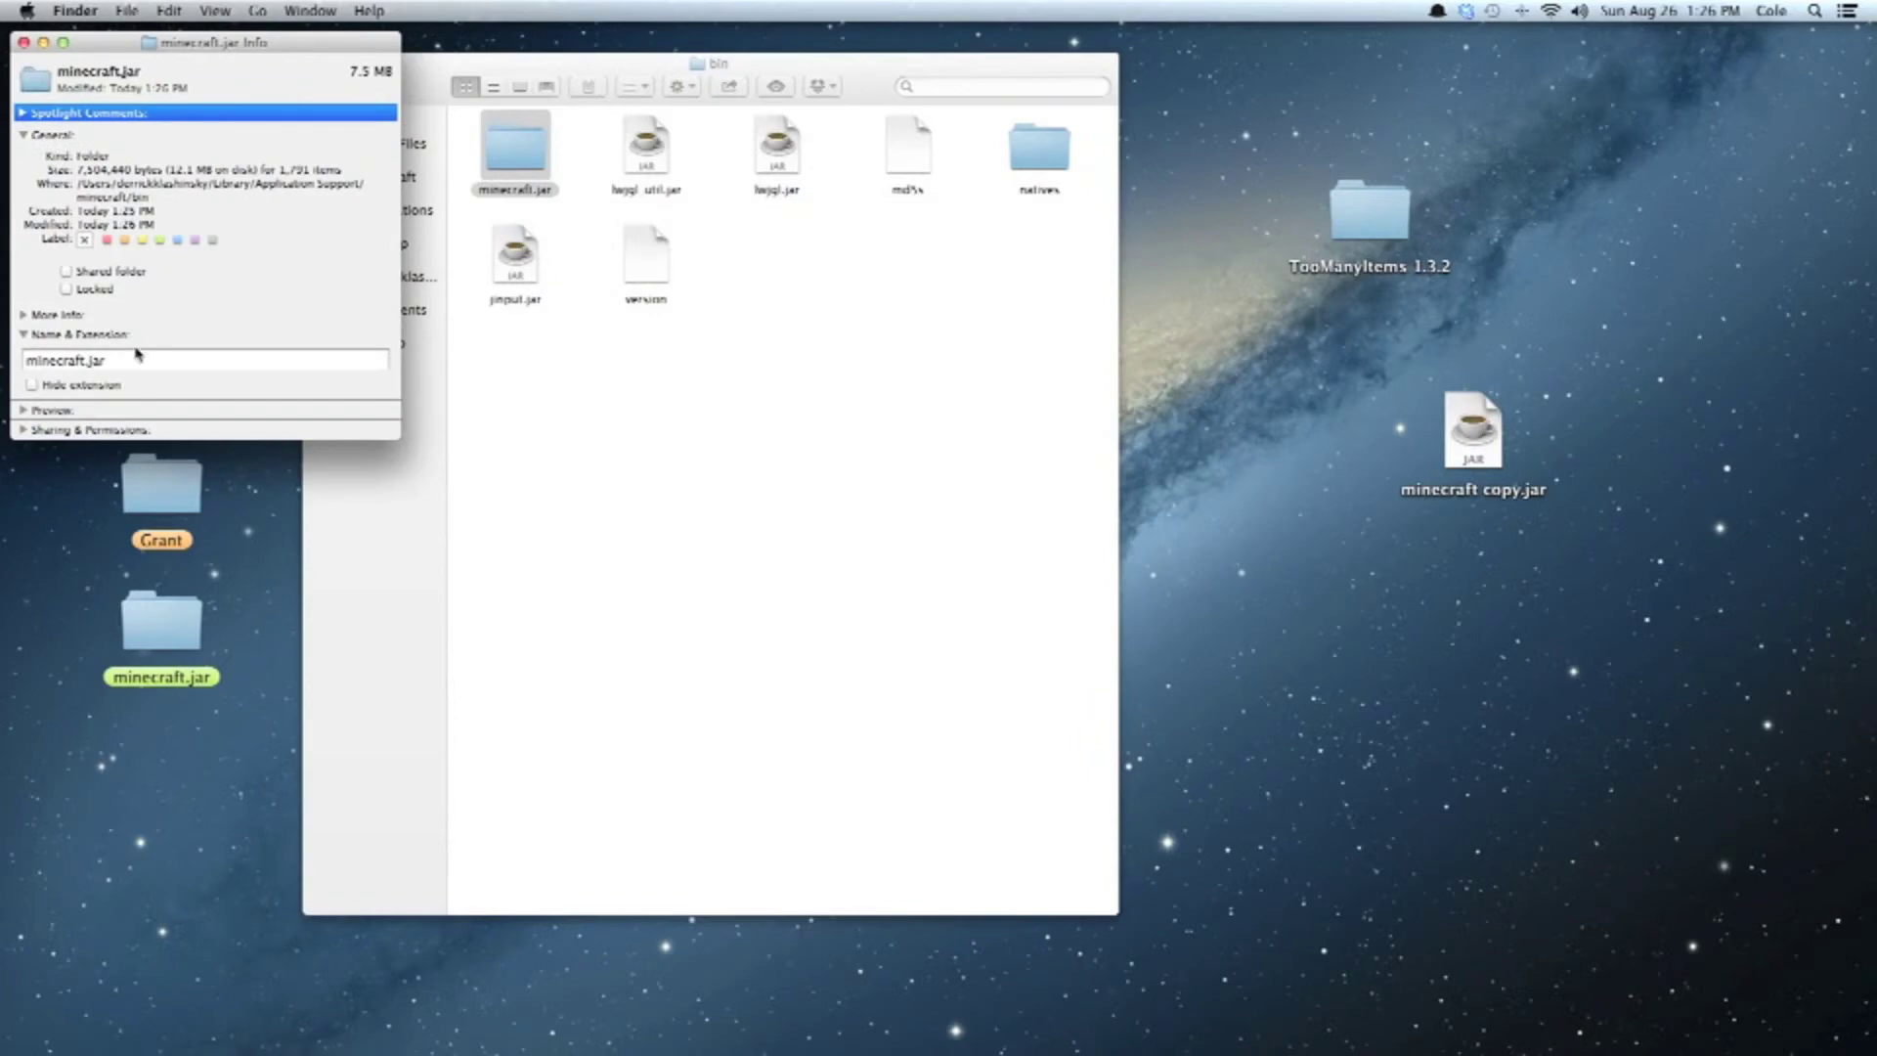
left_click(108, 361)
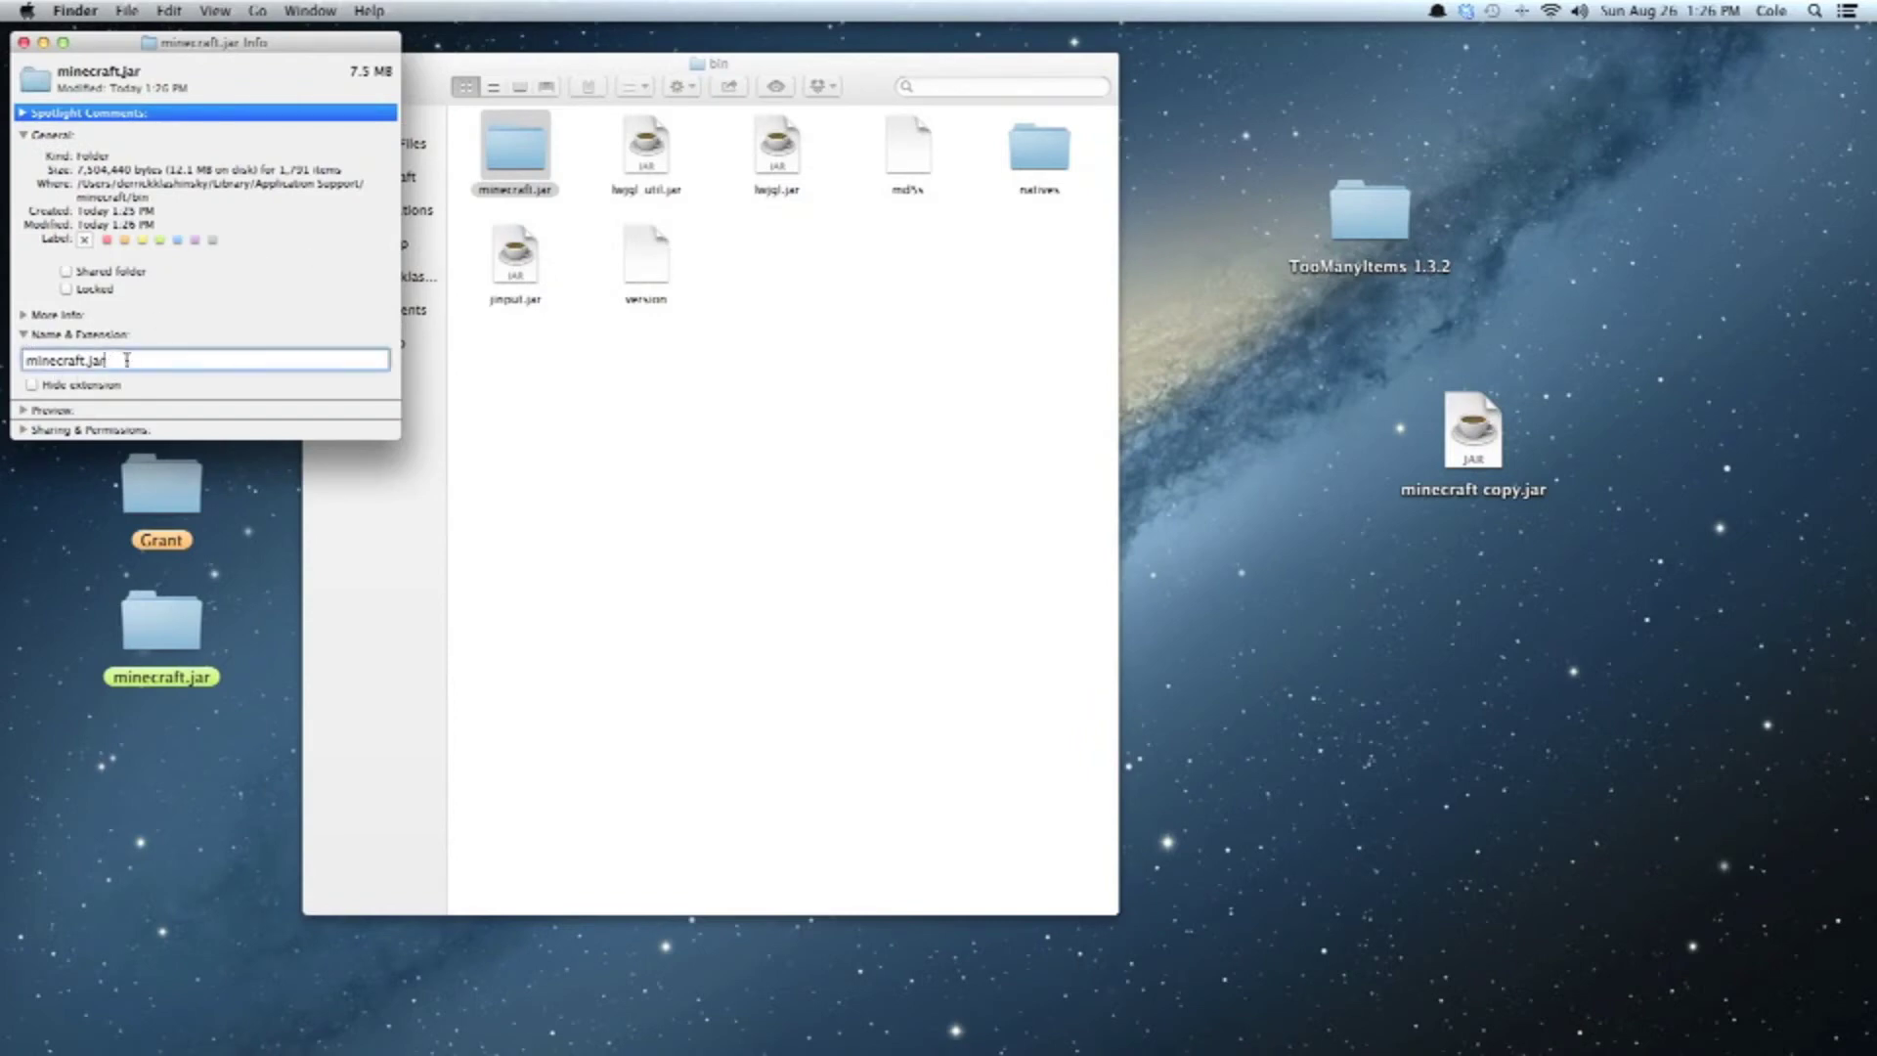
left_click(716, 460)
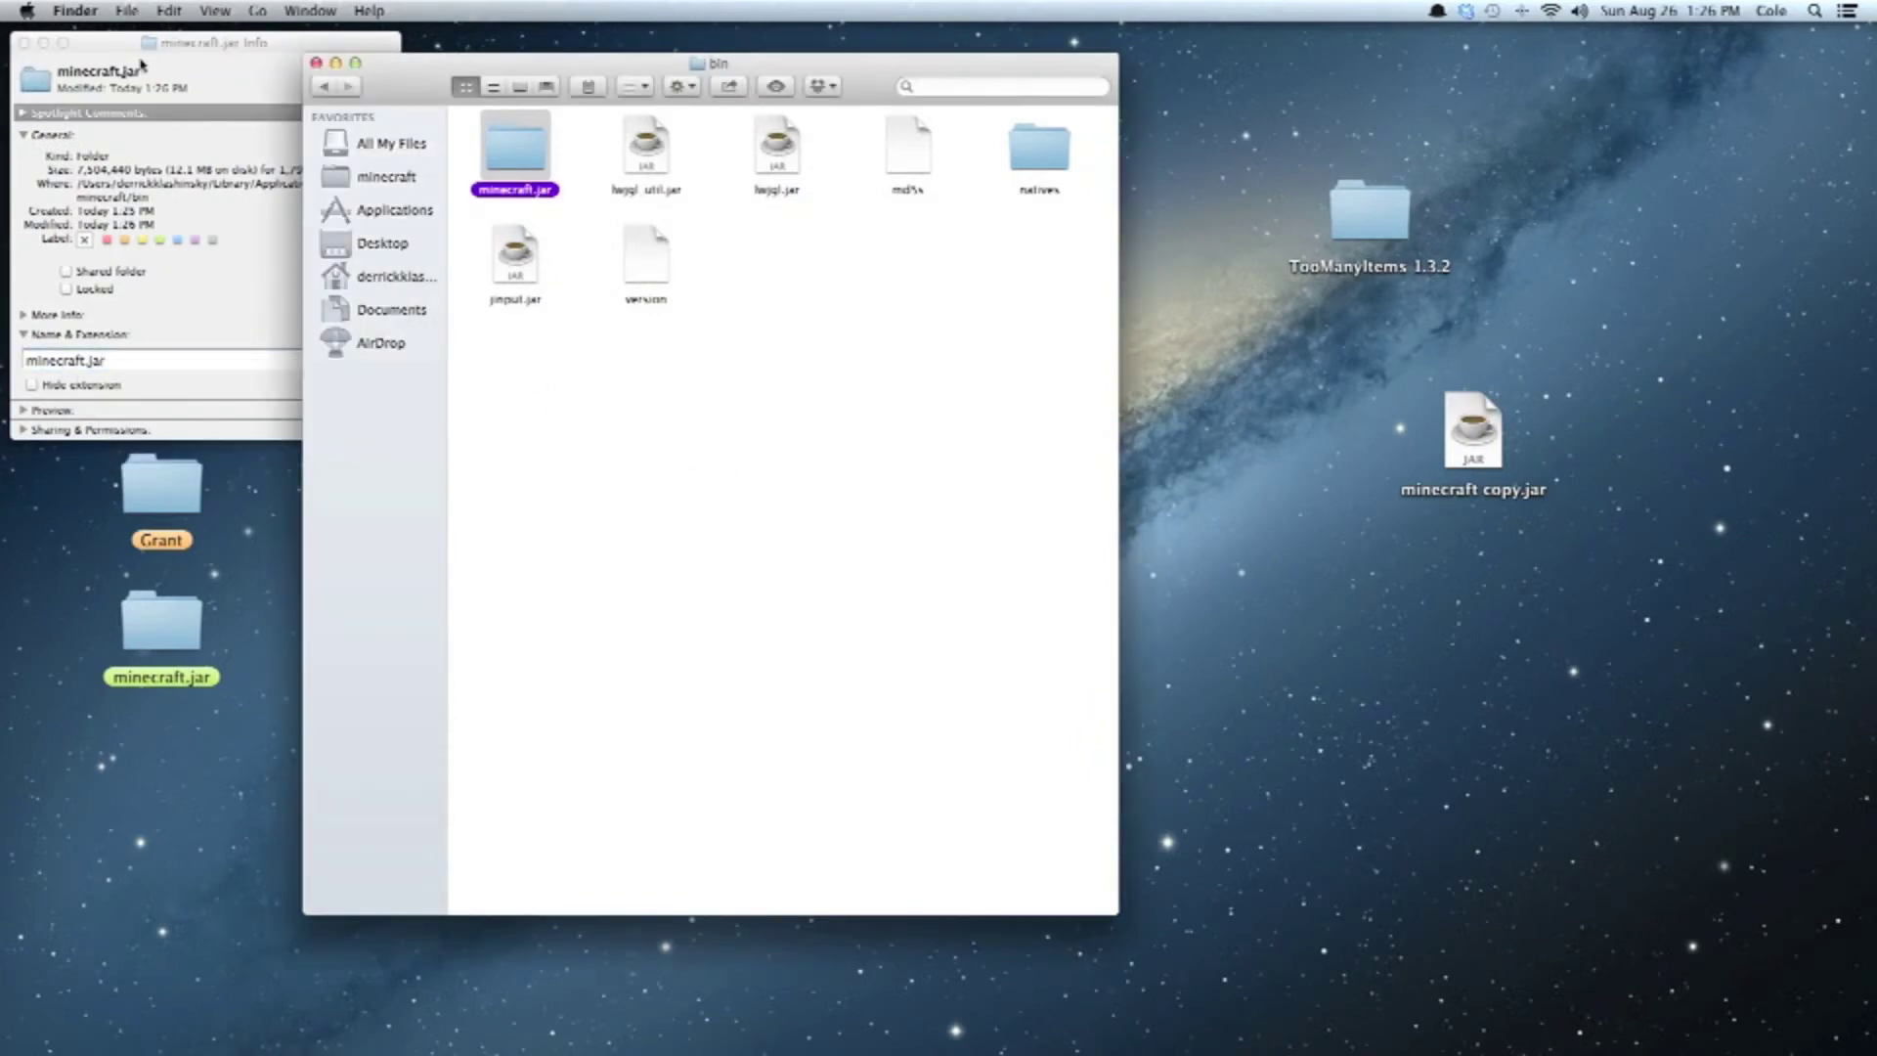
Step: Close the Info panel, open the minecraft.jar folder's class files, and open TooManyItems 1.3.2 alongside
left_click(24, 43)
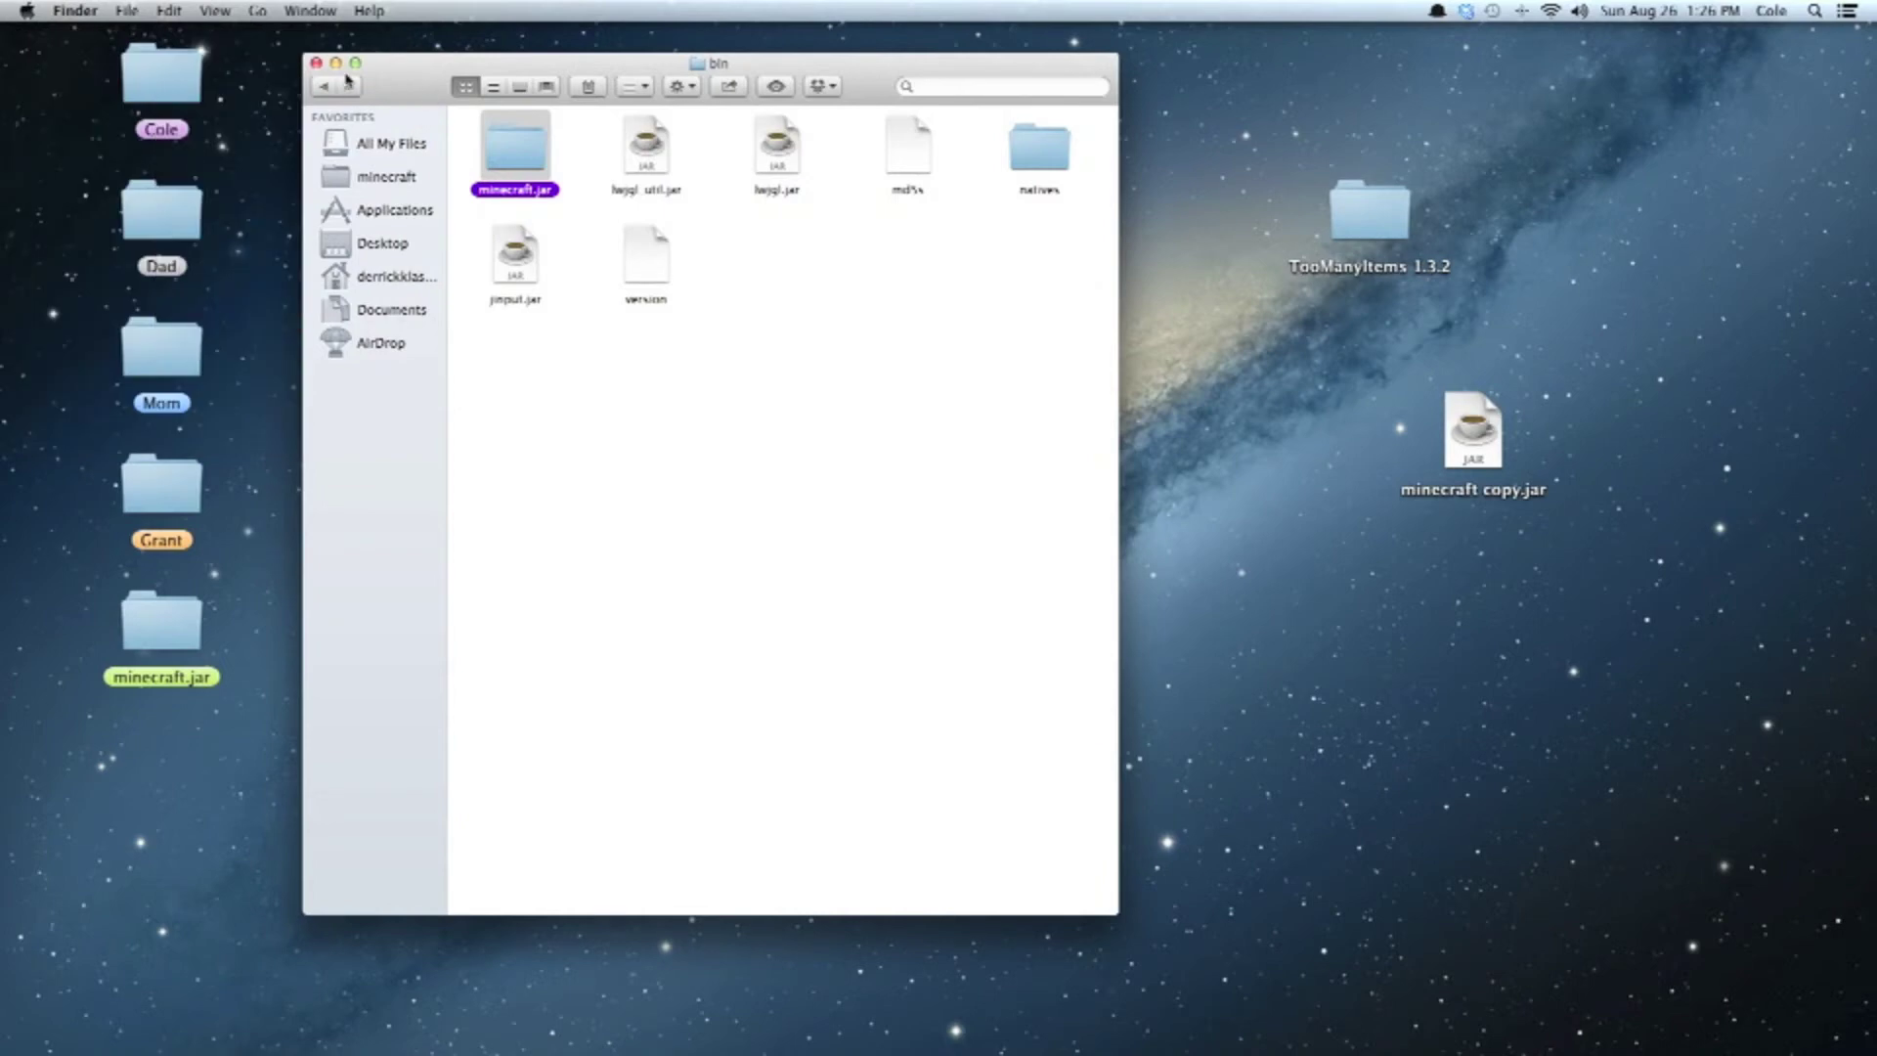
left_click(681, 412)
double_click(519, 159)
left_click(322, 87)
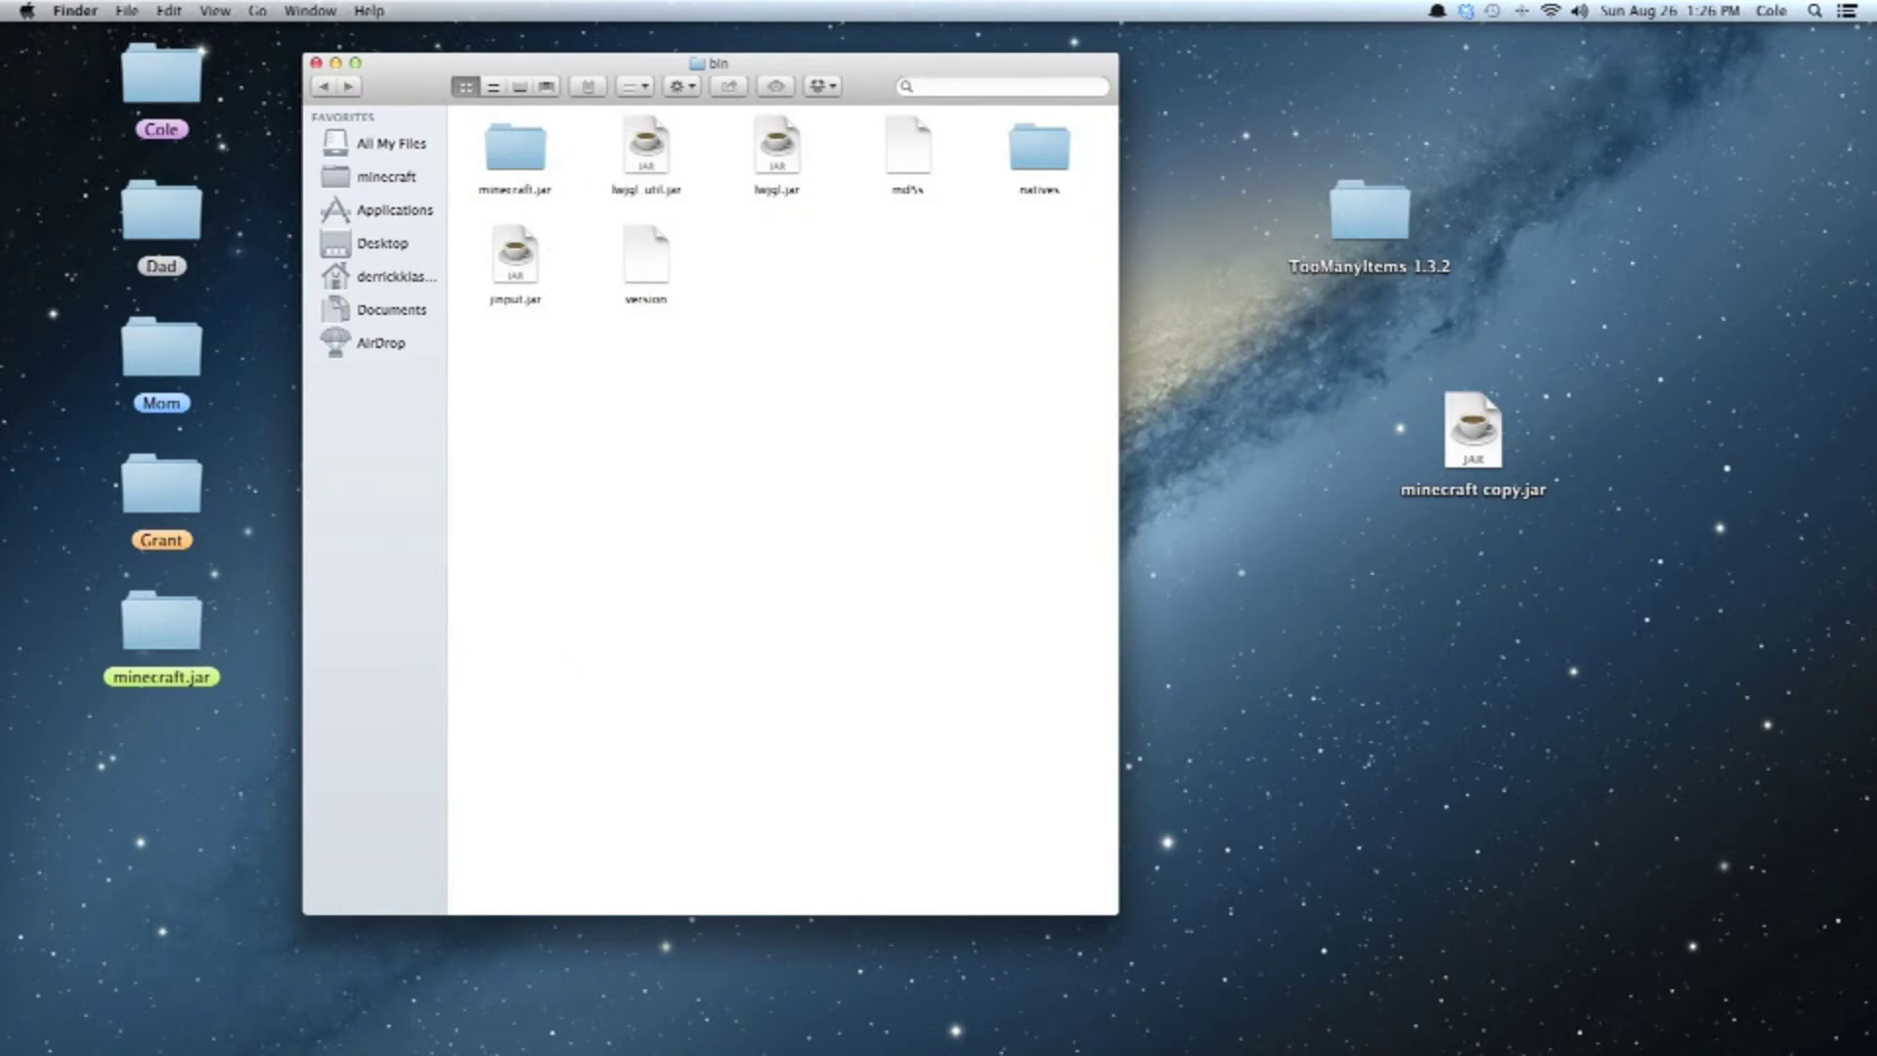
mouse_move(626, 1031)
double_click(512, 151)
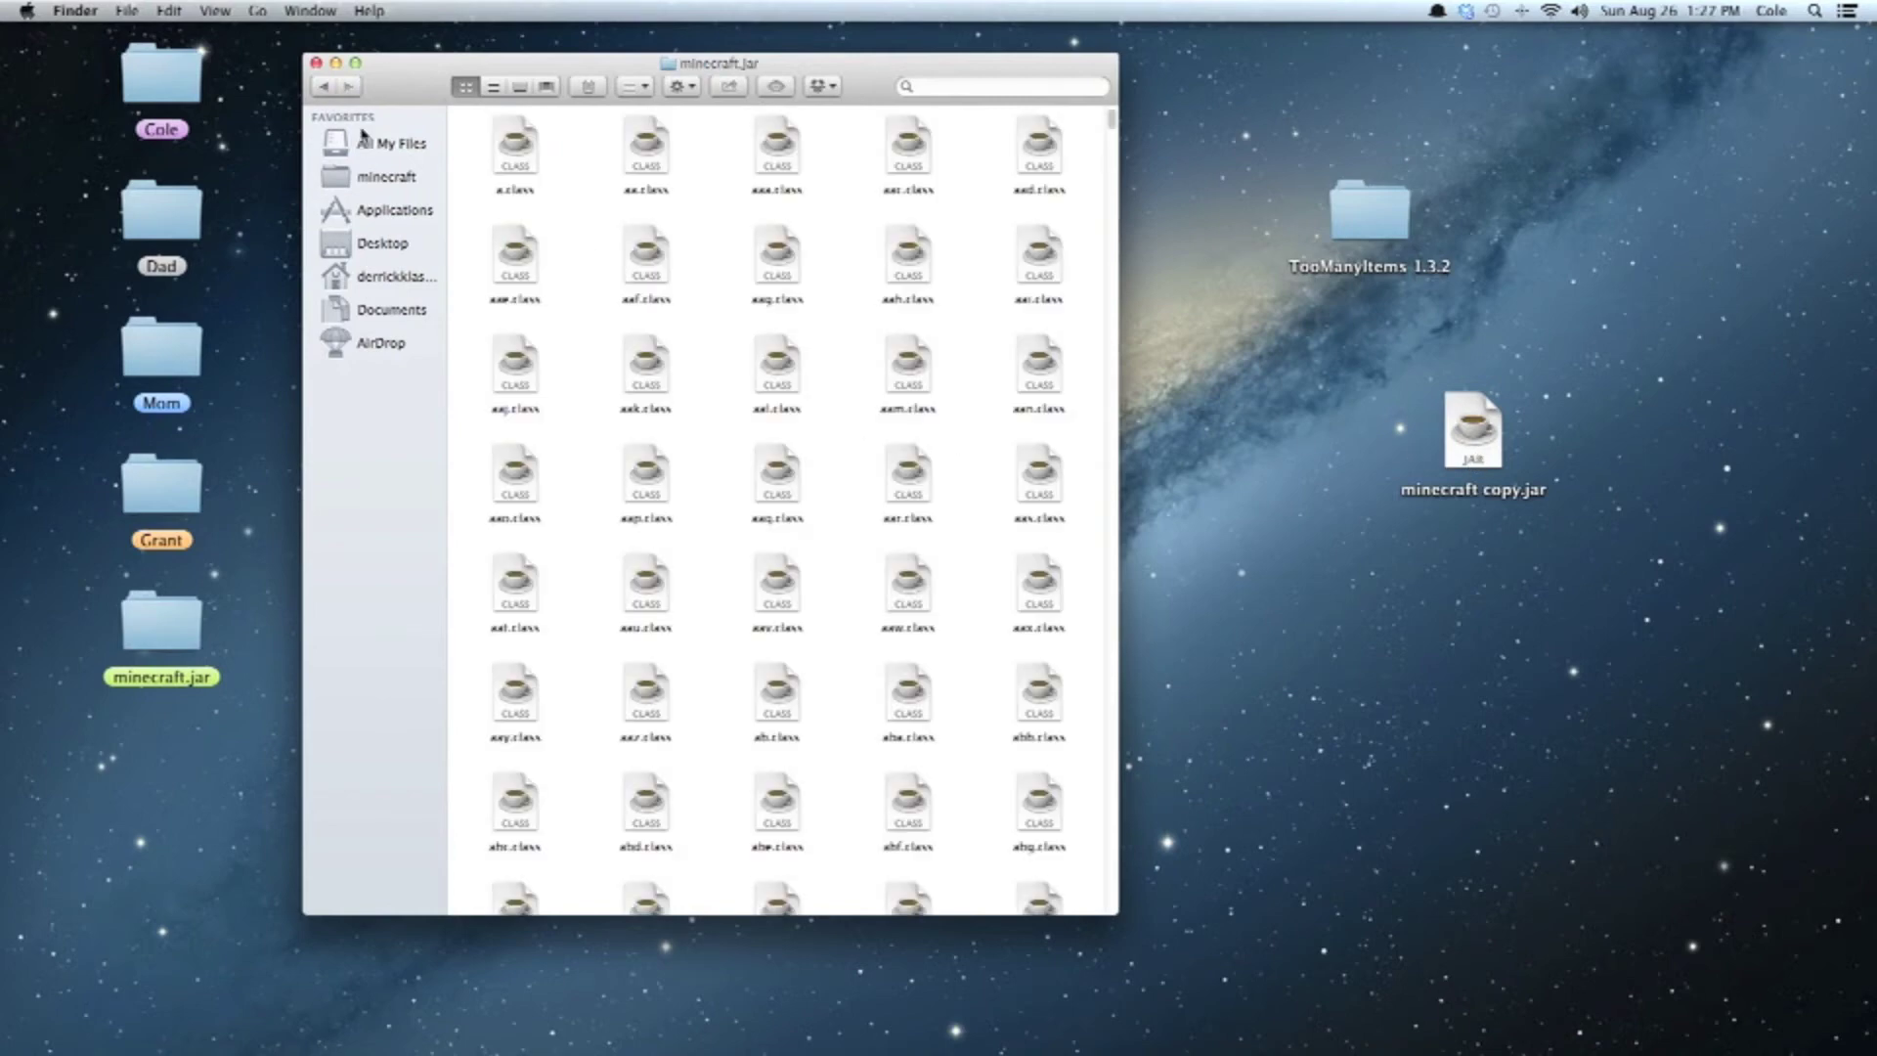
left_click(325, 88)
double_click(532, 172)
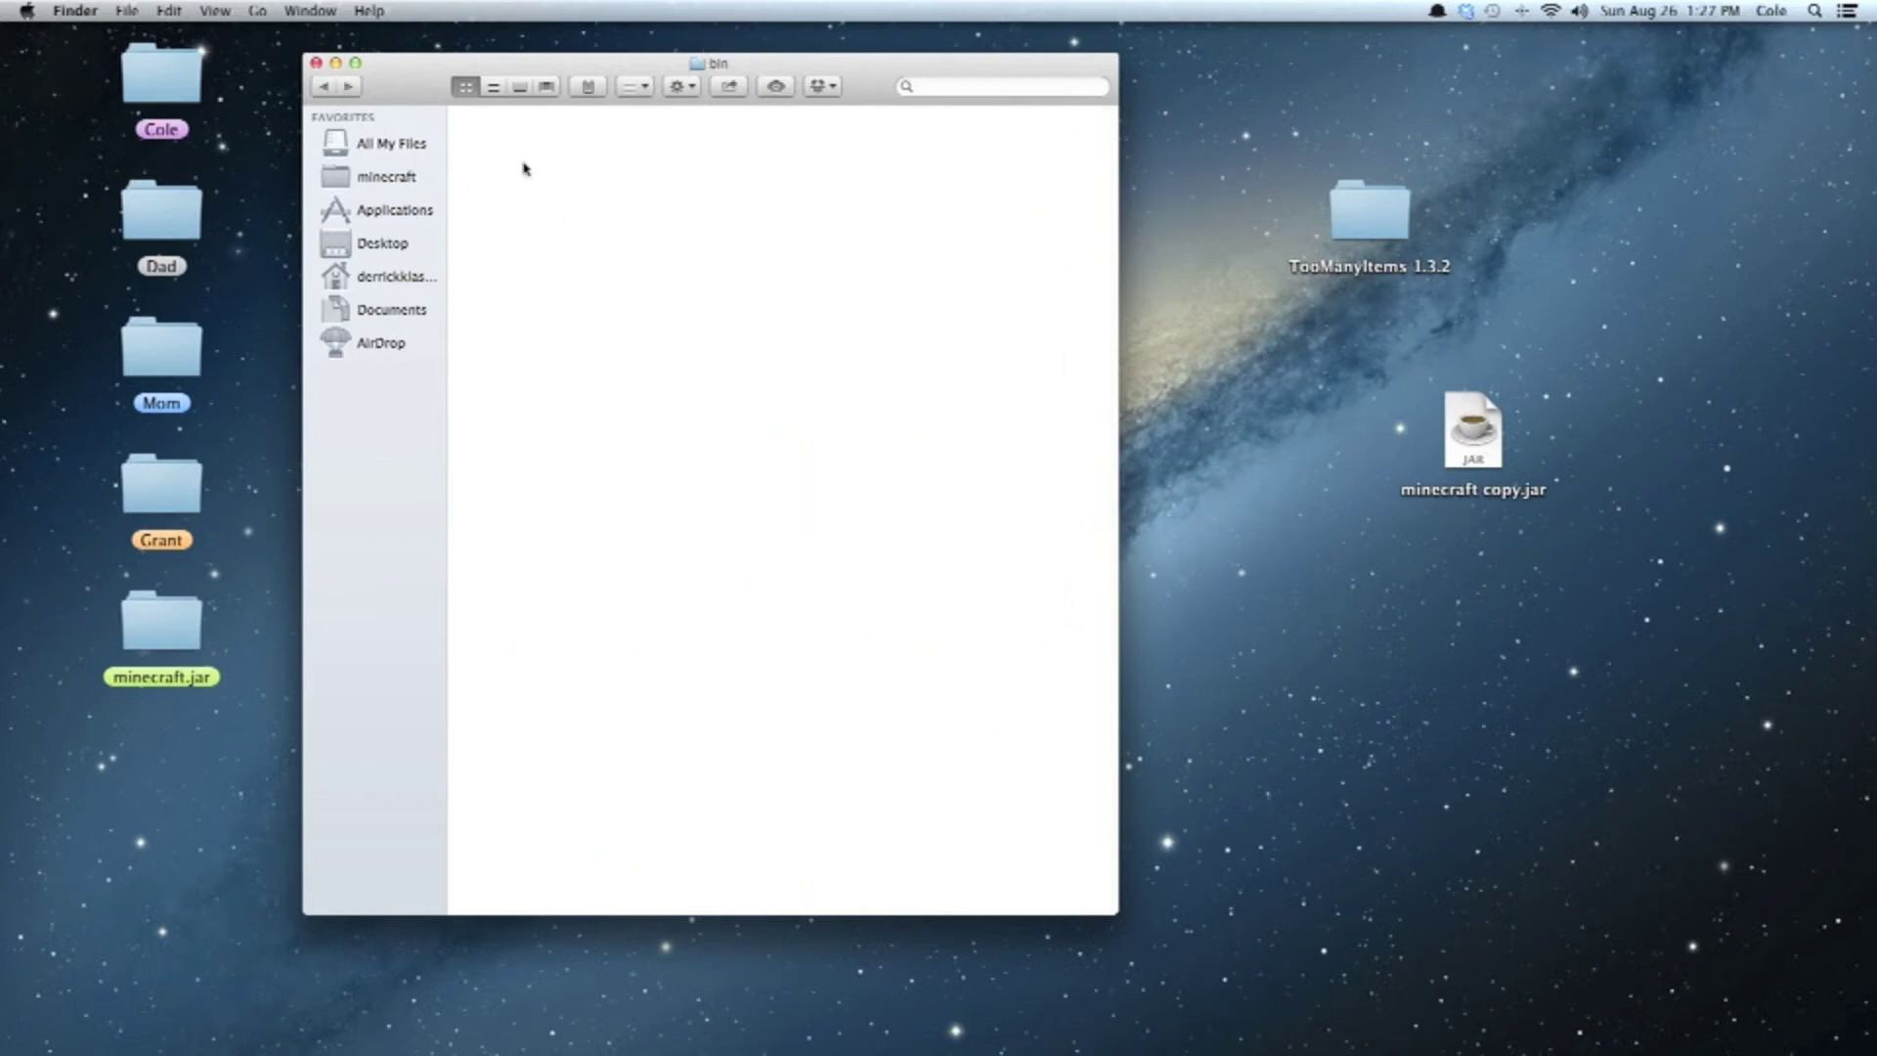
scroll(704, 313, "down", 5)
scroll(704, 440, "up", 15)
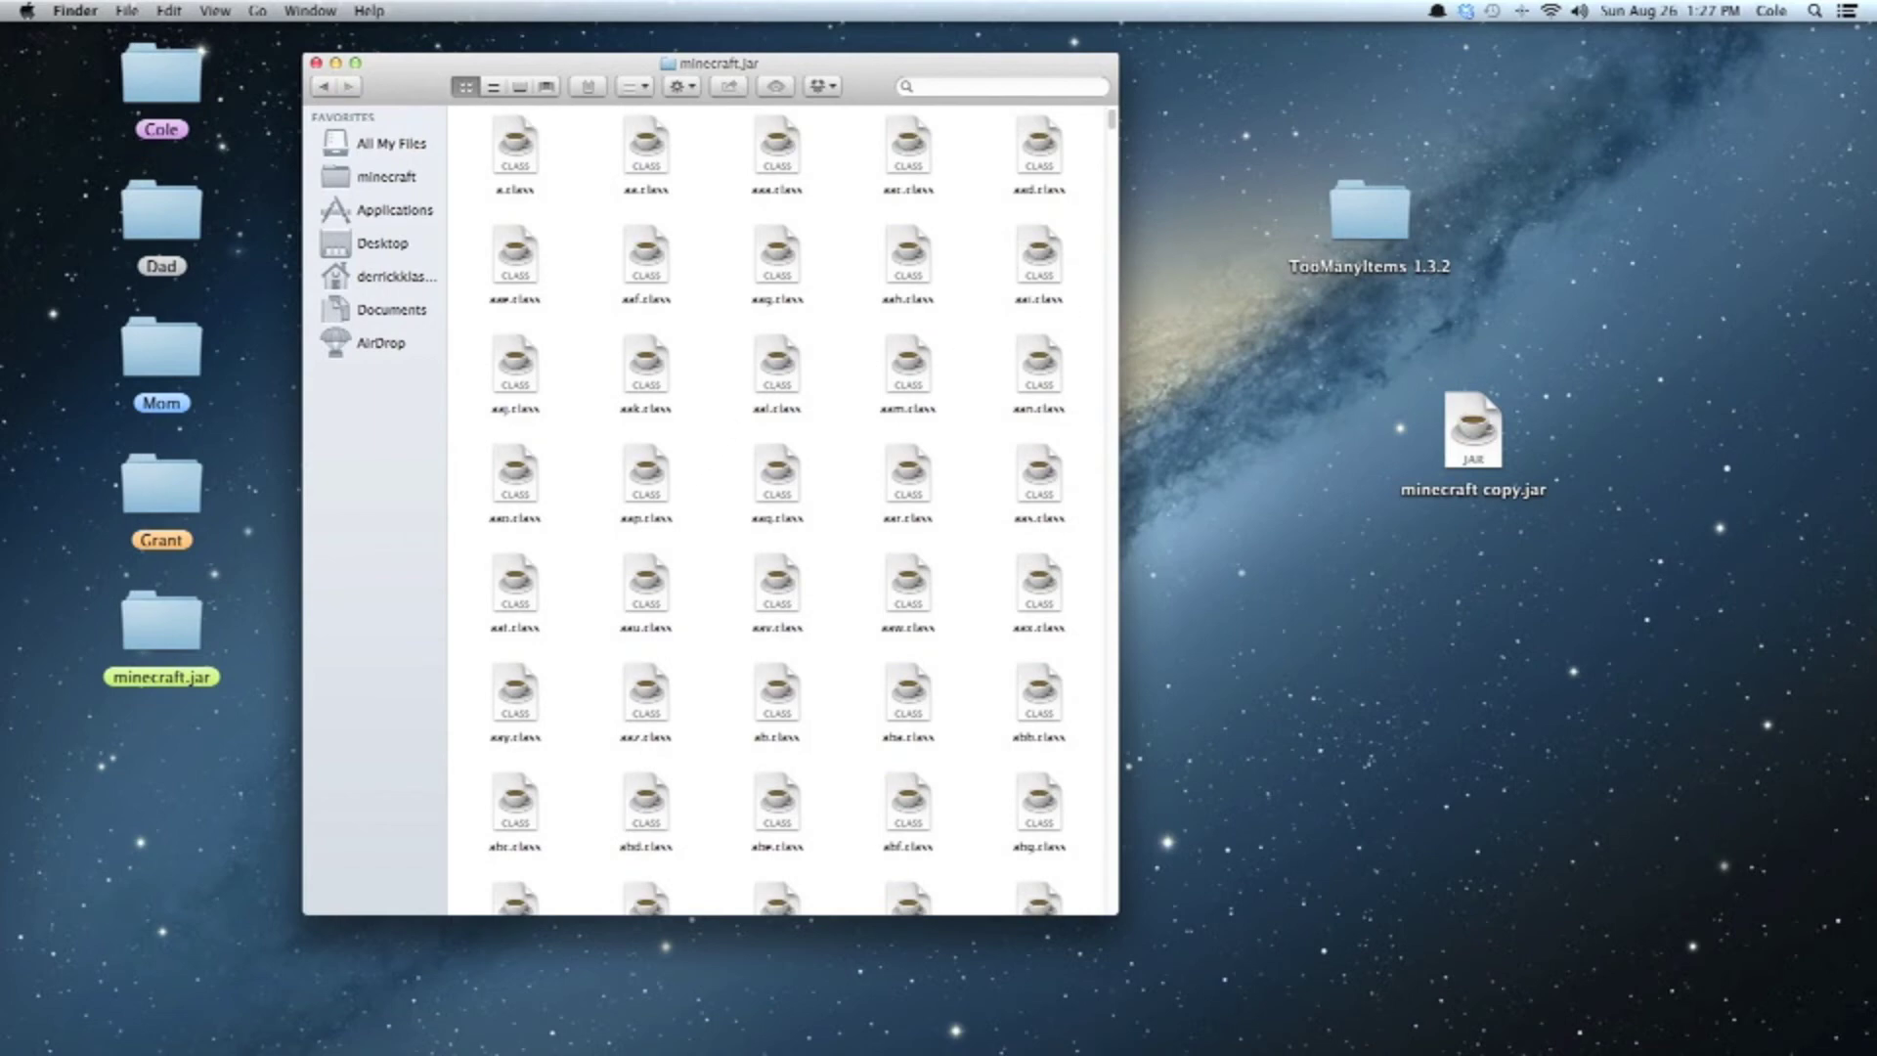
double_click(1359, 227)
Step: Select and copy all 22 TooManyItems 1.3.2 files, then minimize that window
left_click_drag(875, 168, 1463, 95)
key("super+a")
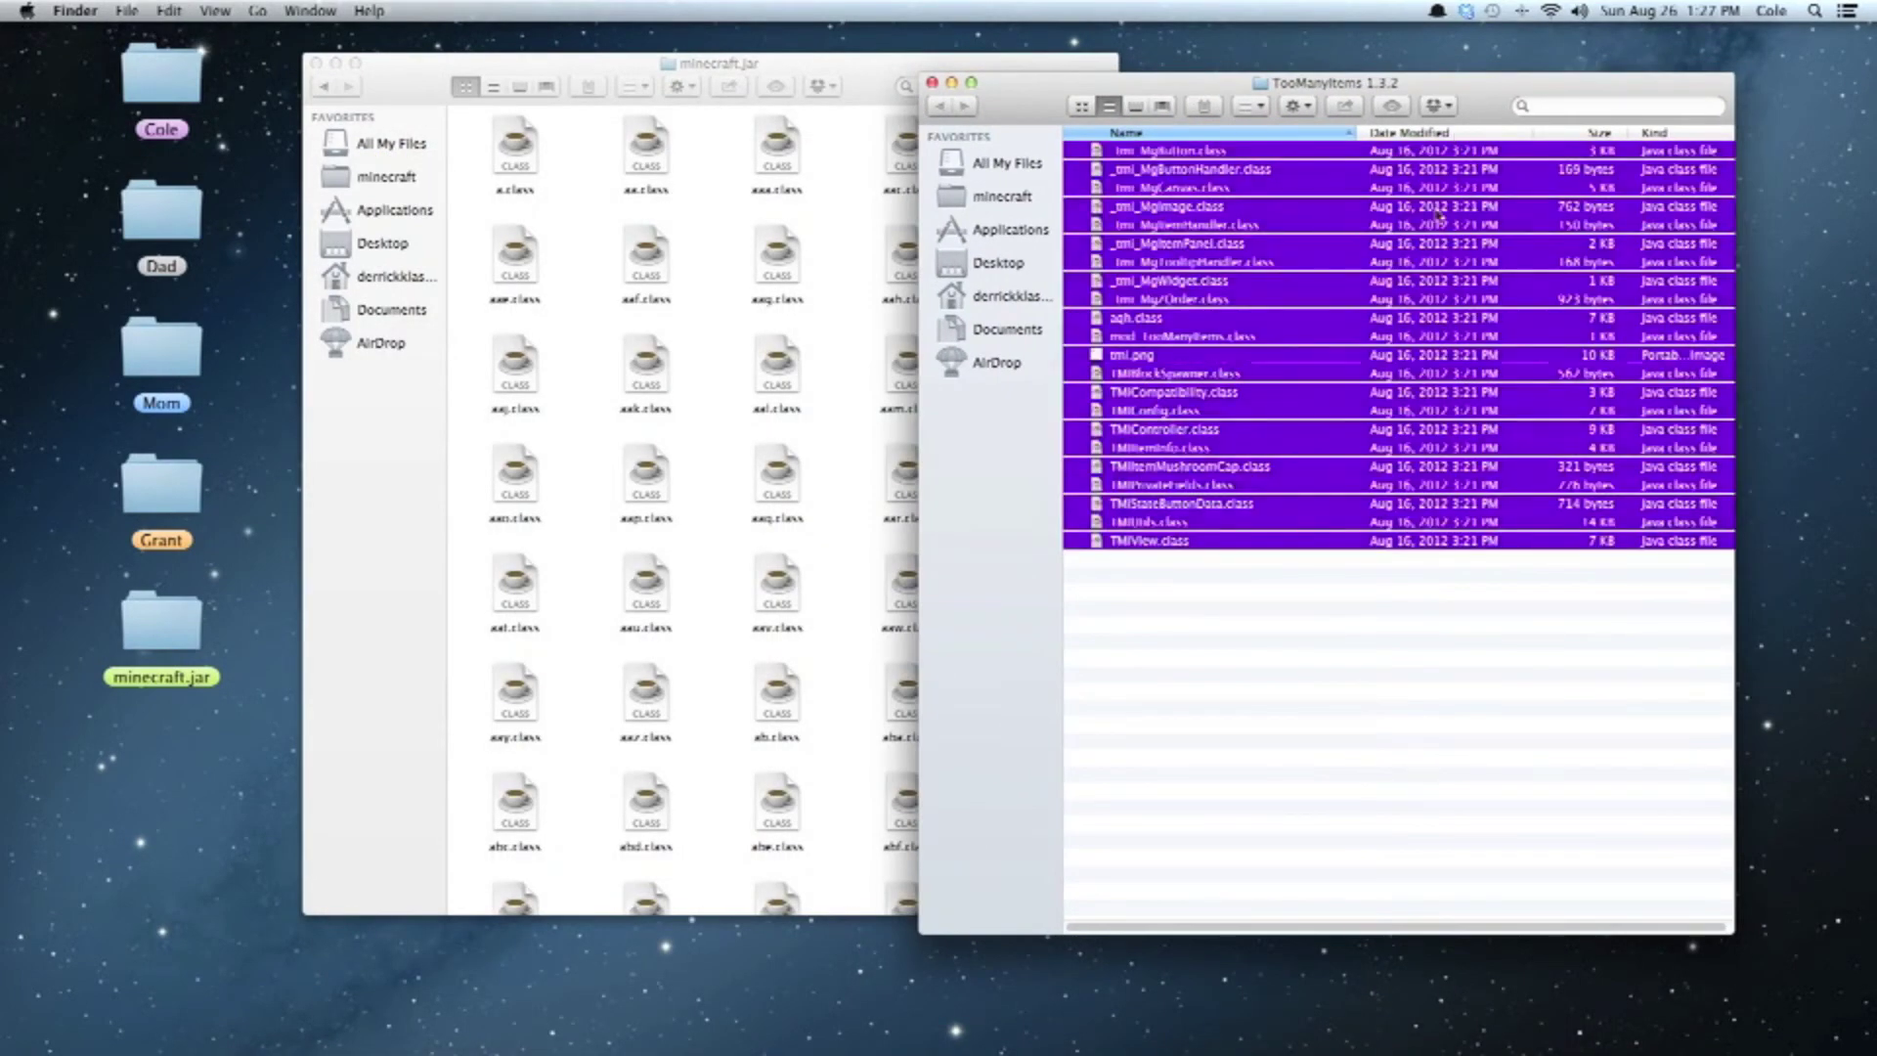
right_click(1210, 328)
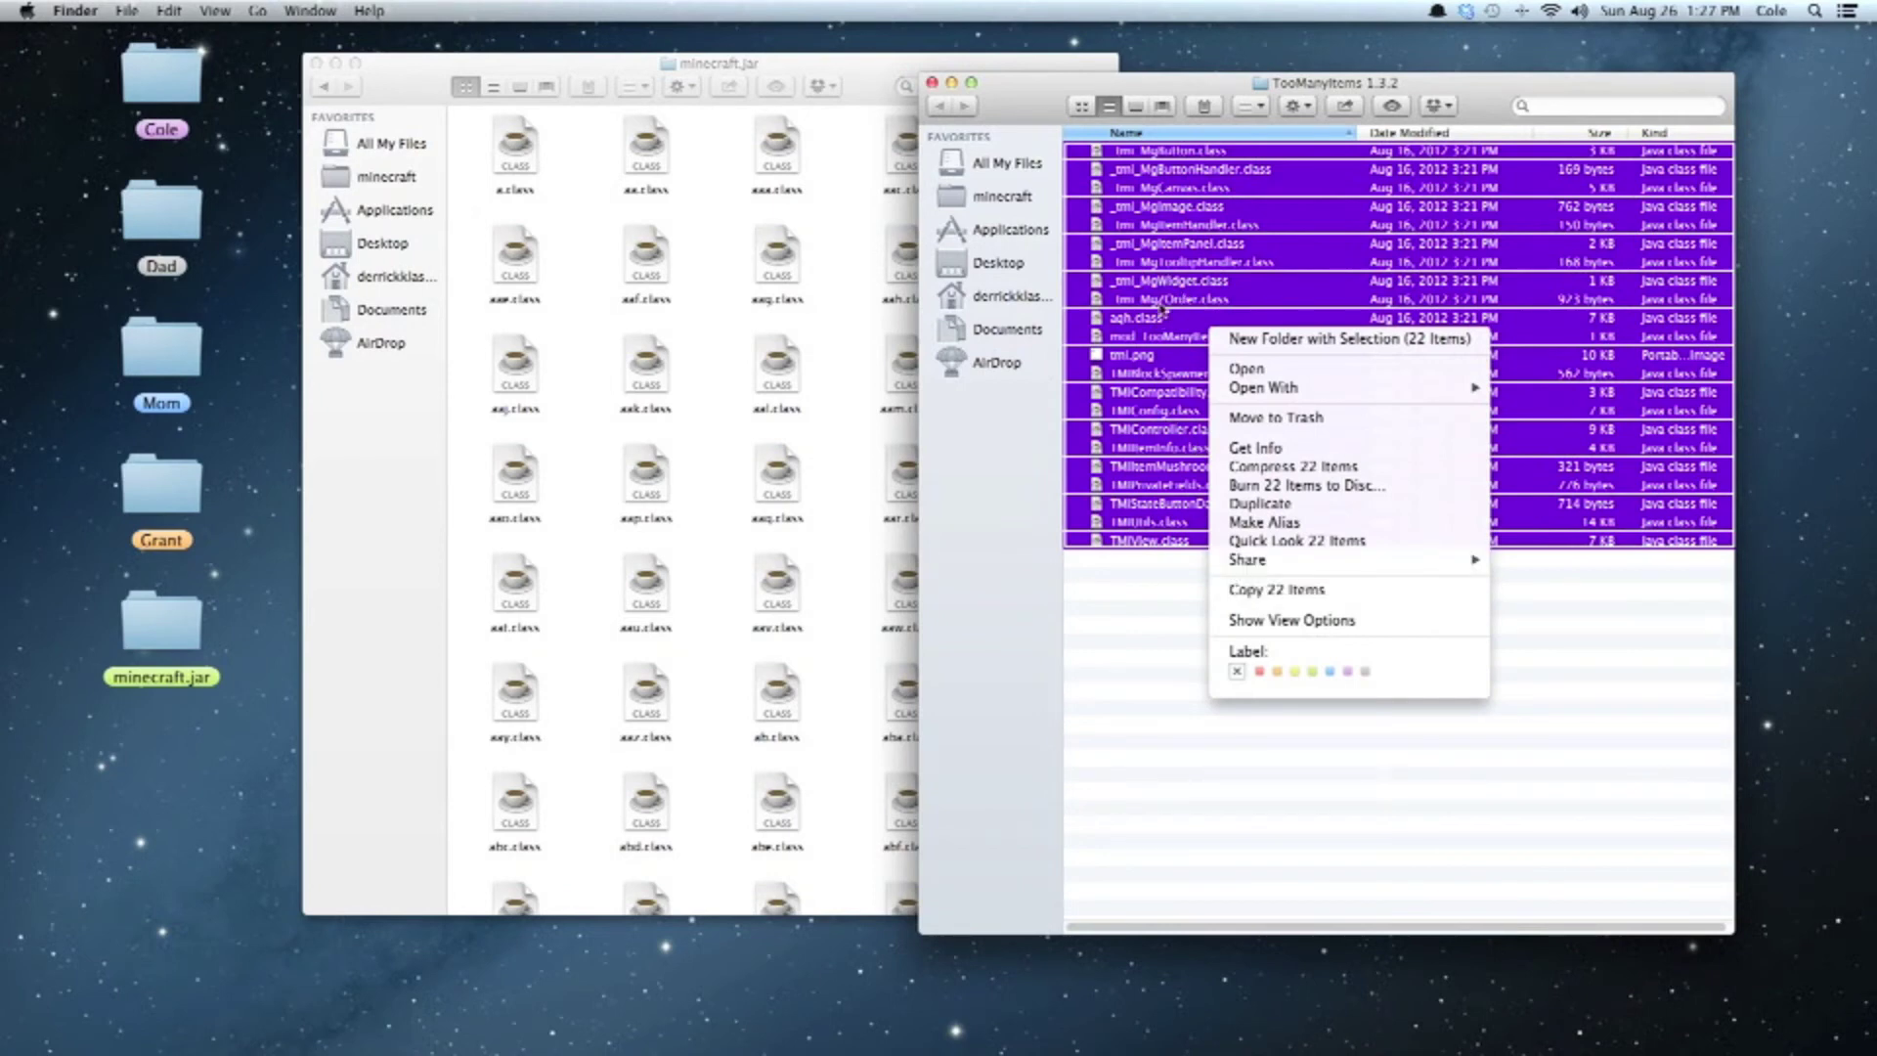
left_click(1290, 590)
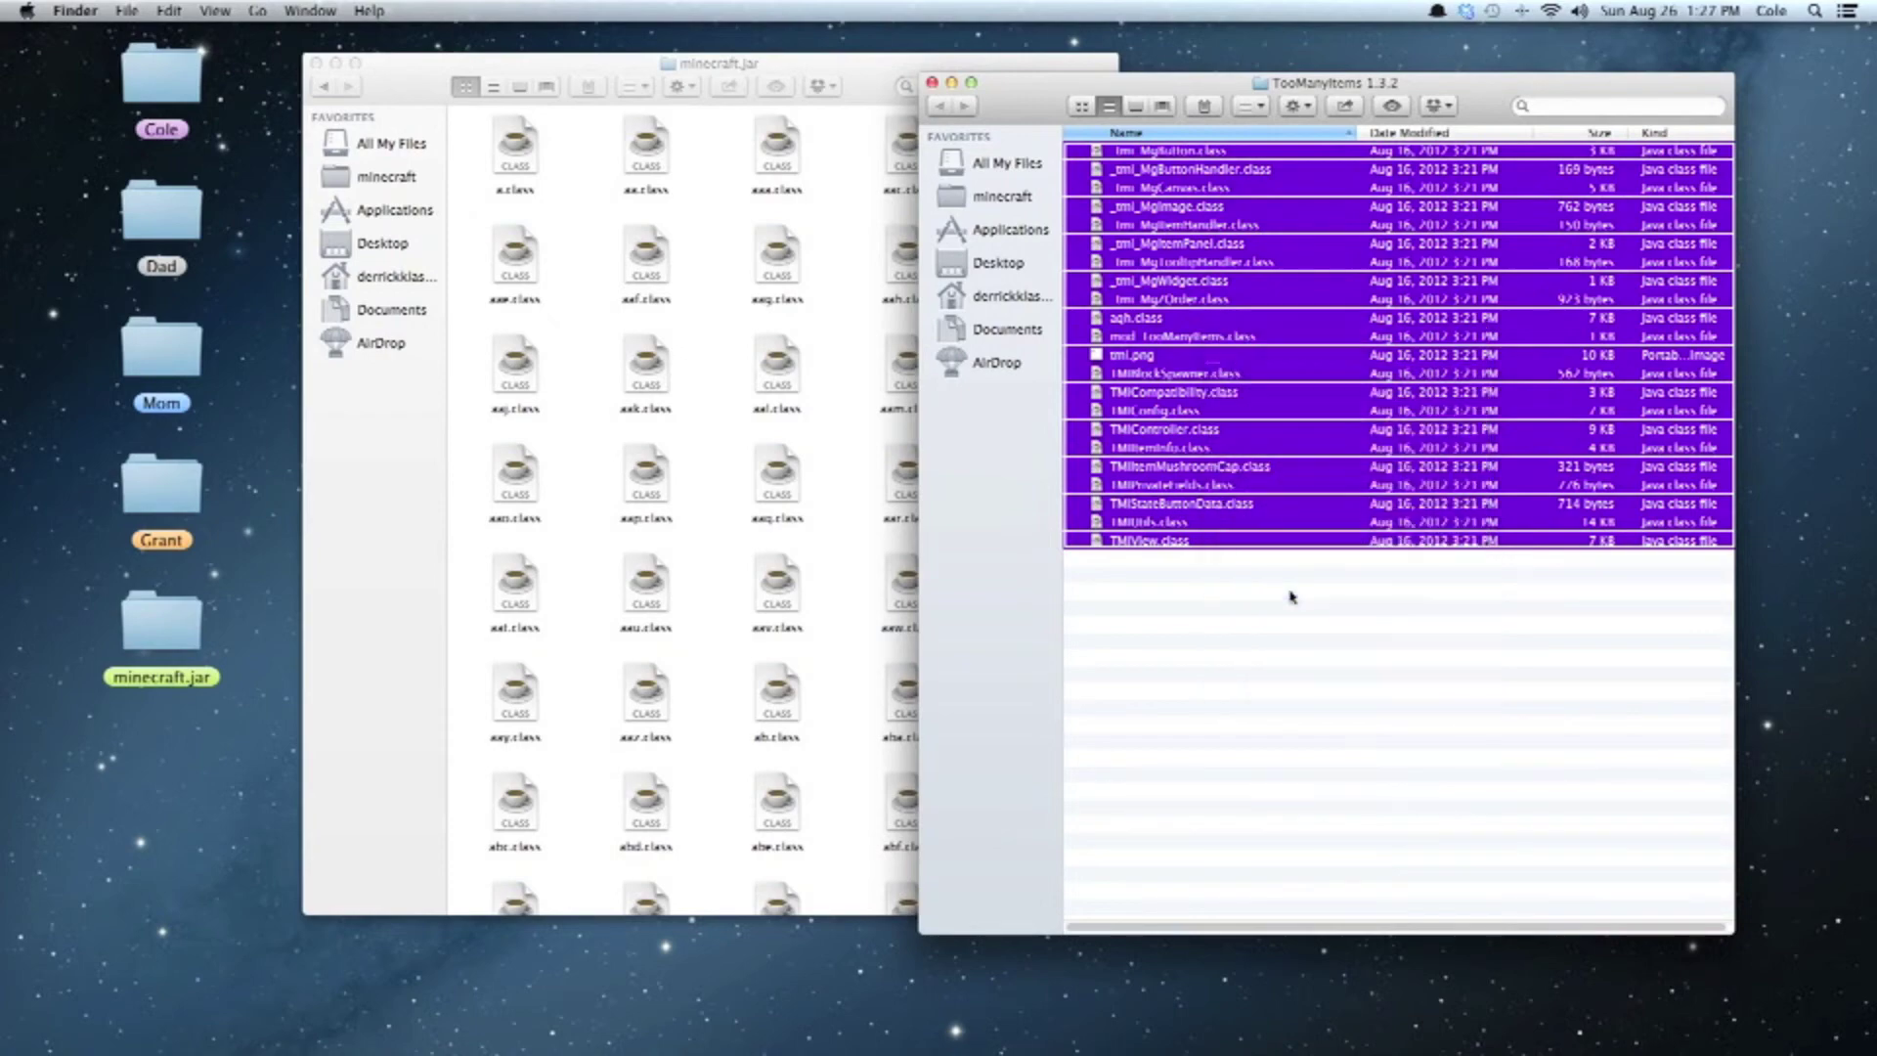
left_click(1256, 625)
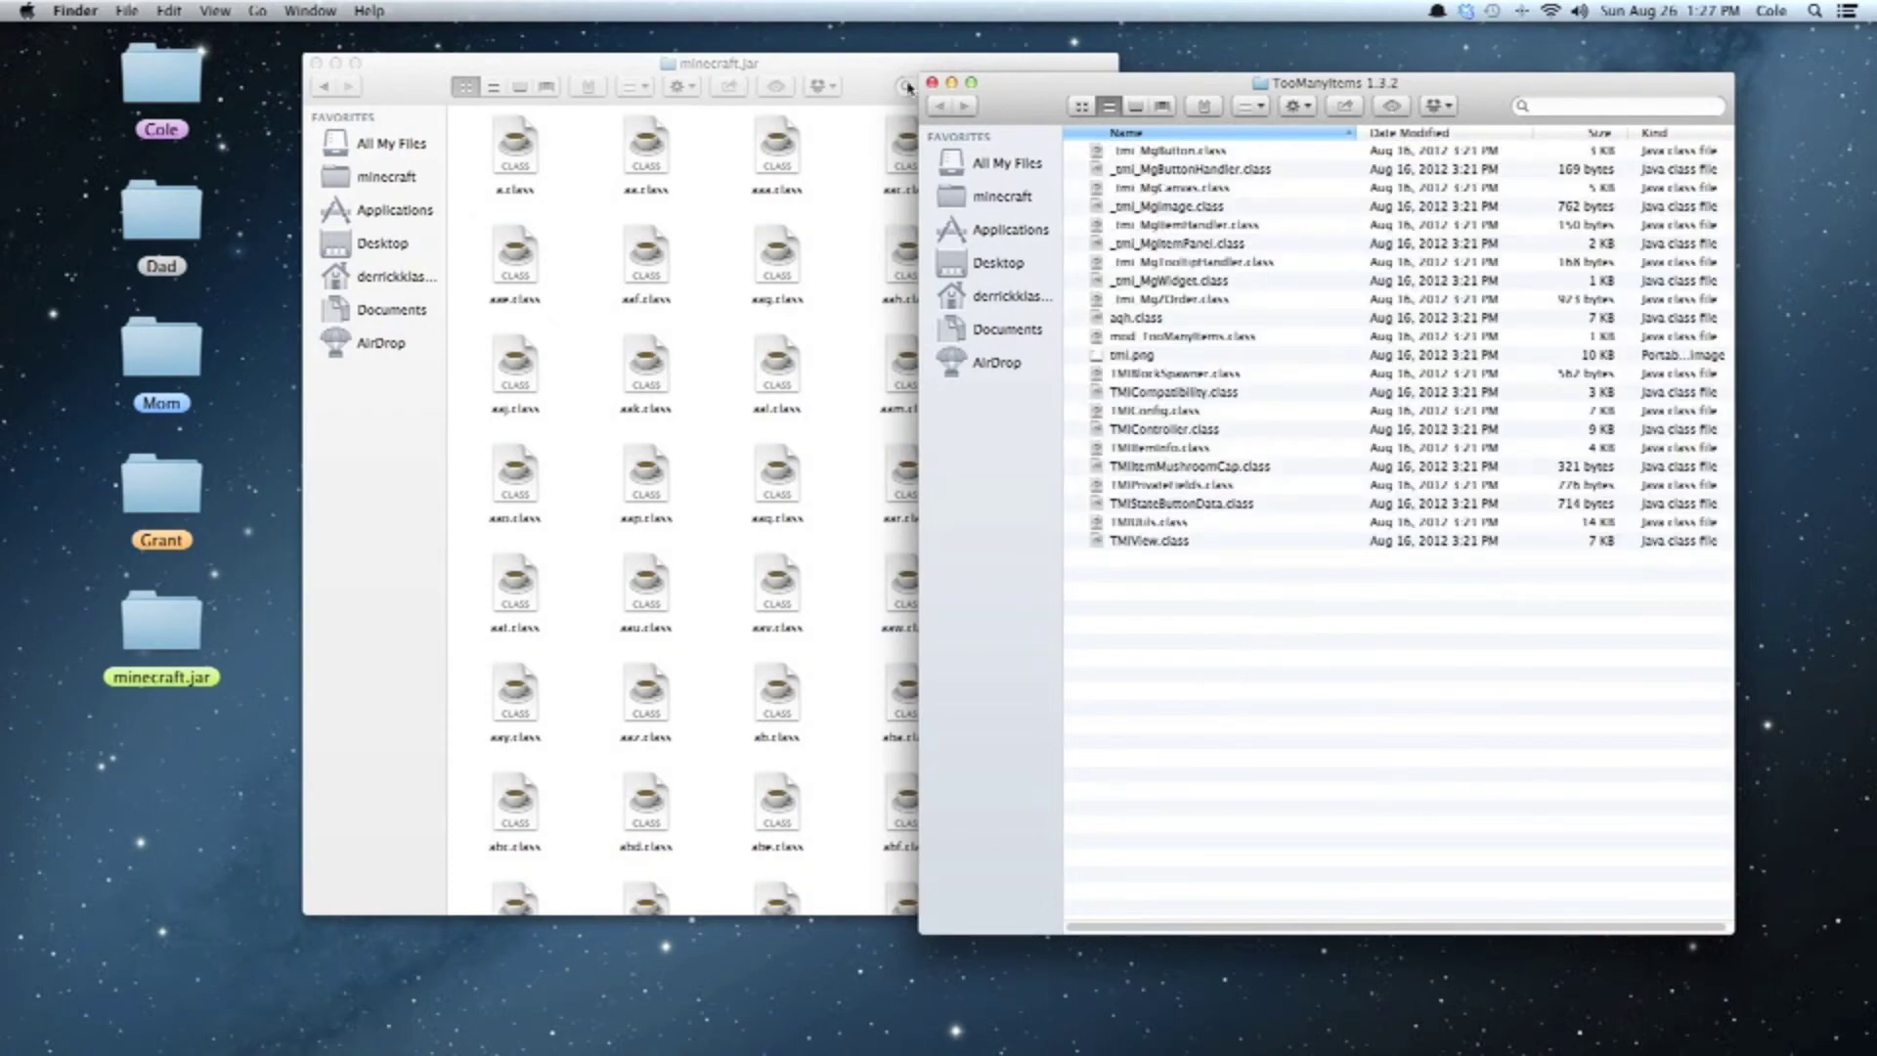
left_click(950, 85)
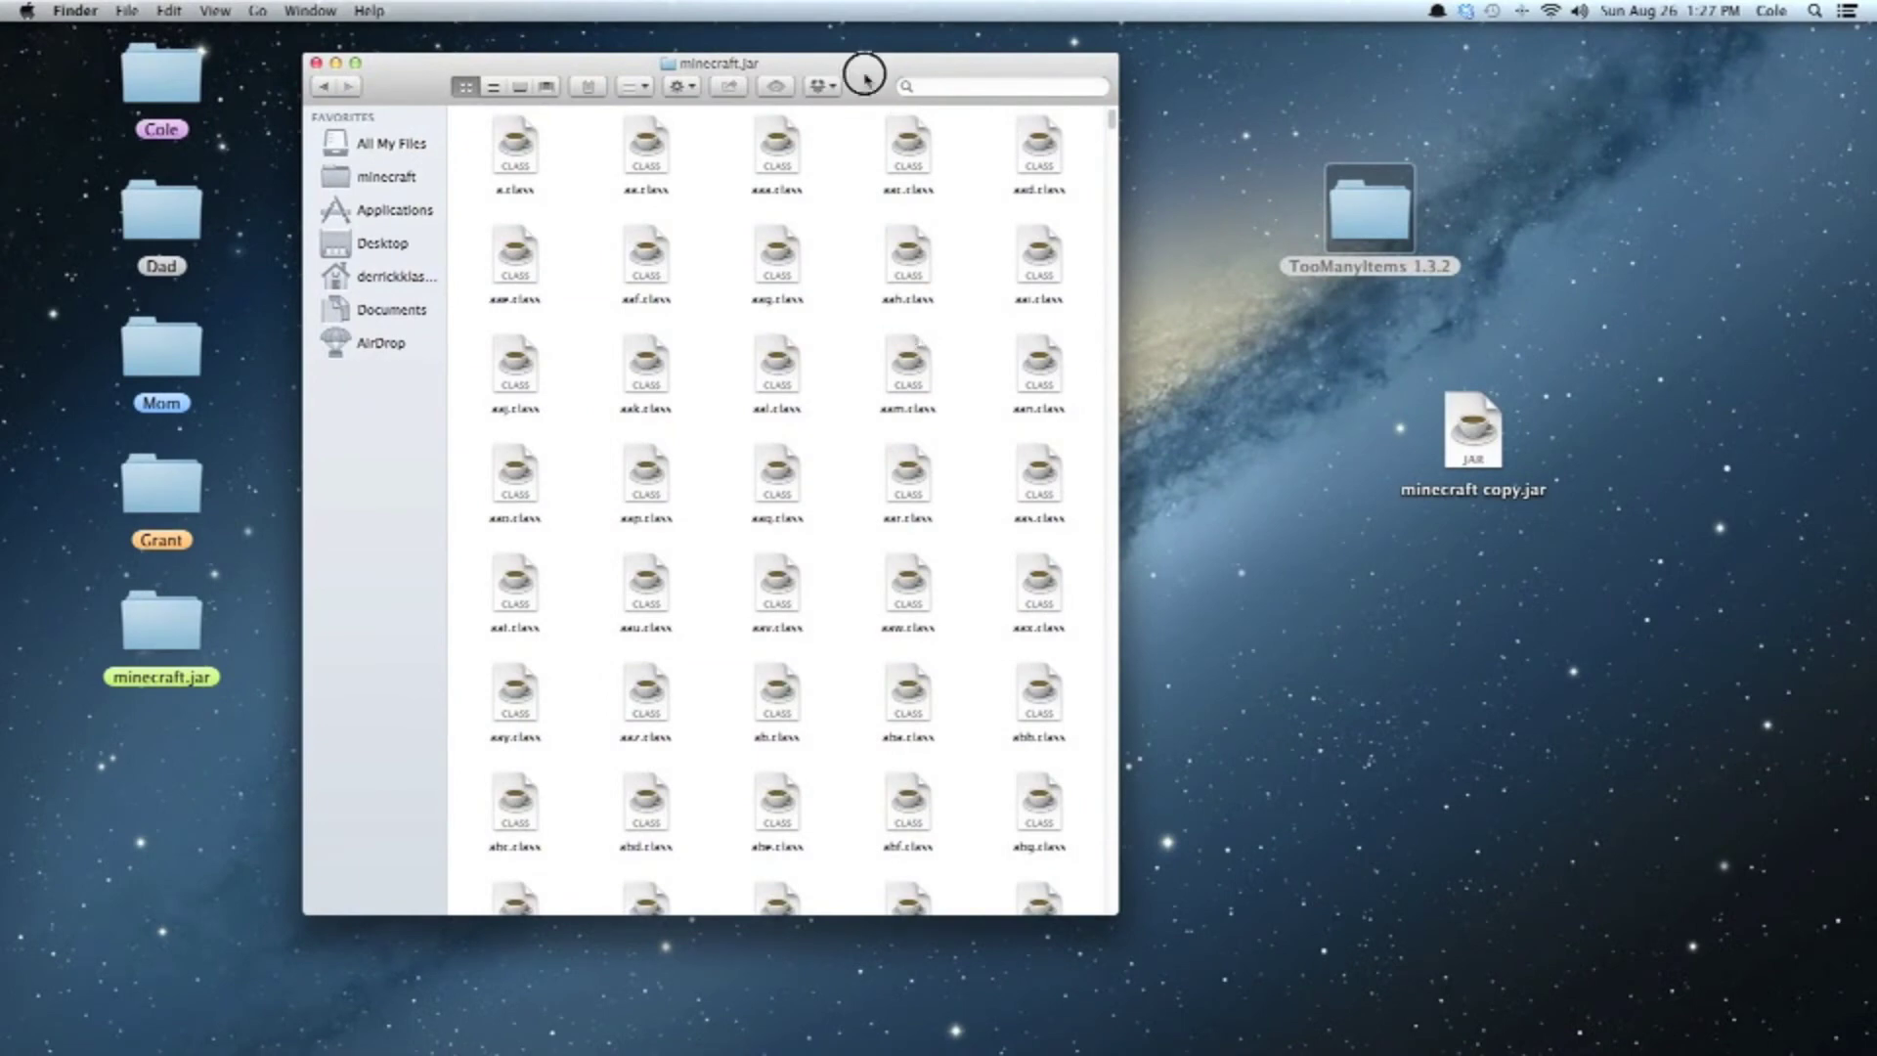
Step: Paste the 22 copied files into minecraft.jar, replacing the existing aqh.class
left_click_drag(858, 66, 869, 36)
scroll(913, 377, "down", 3)
scroll(892, 401, "up", 3)
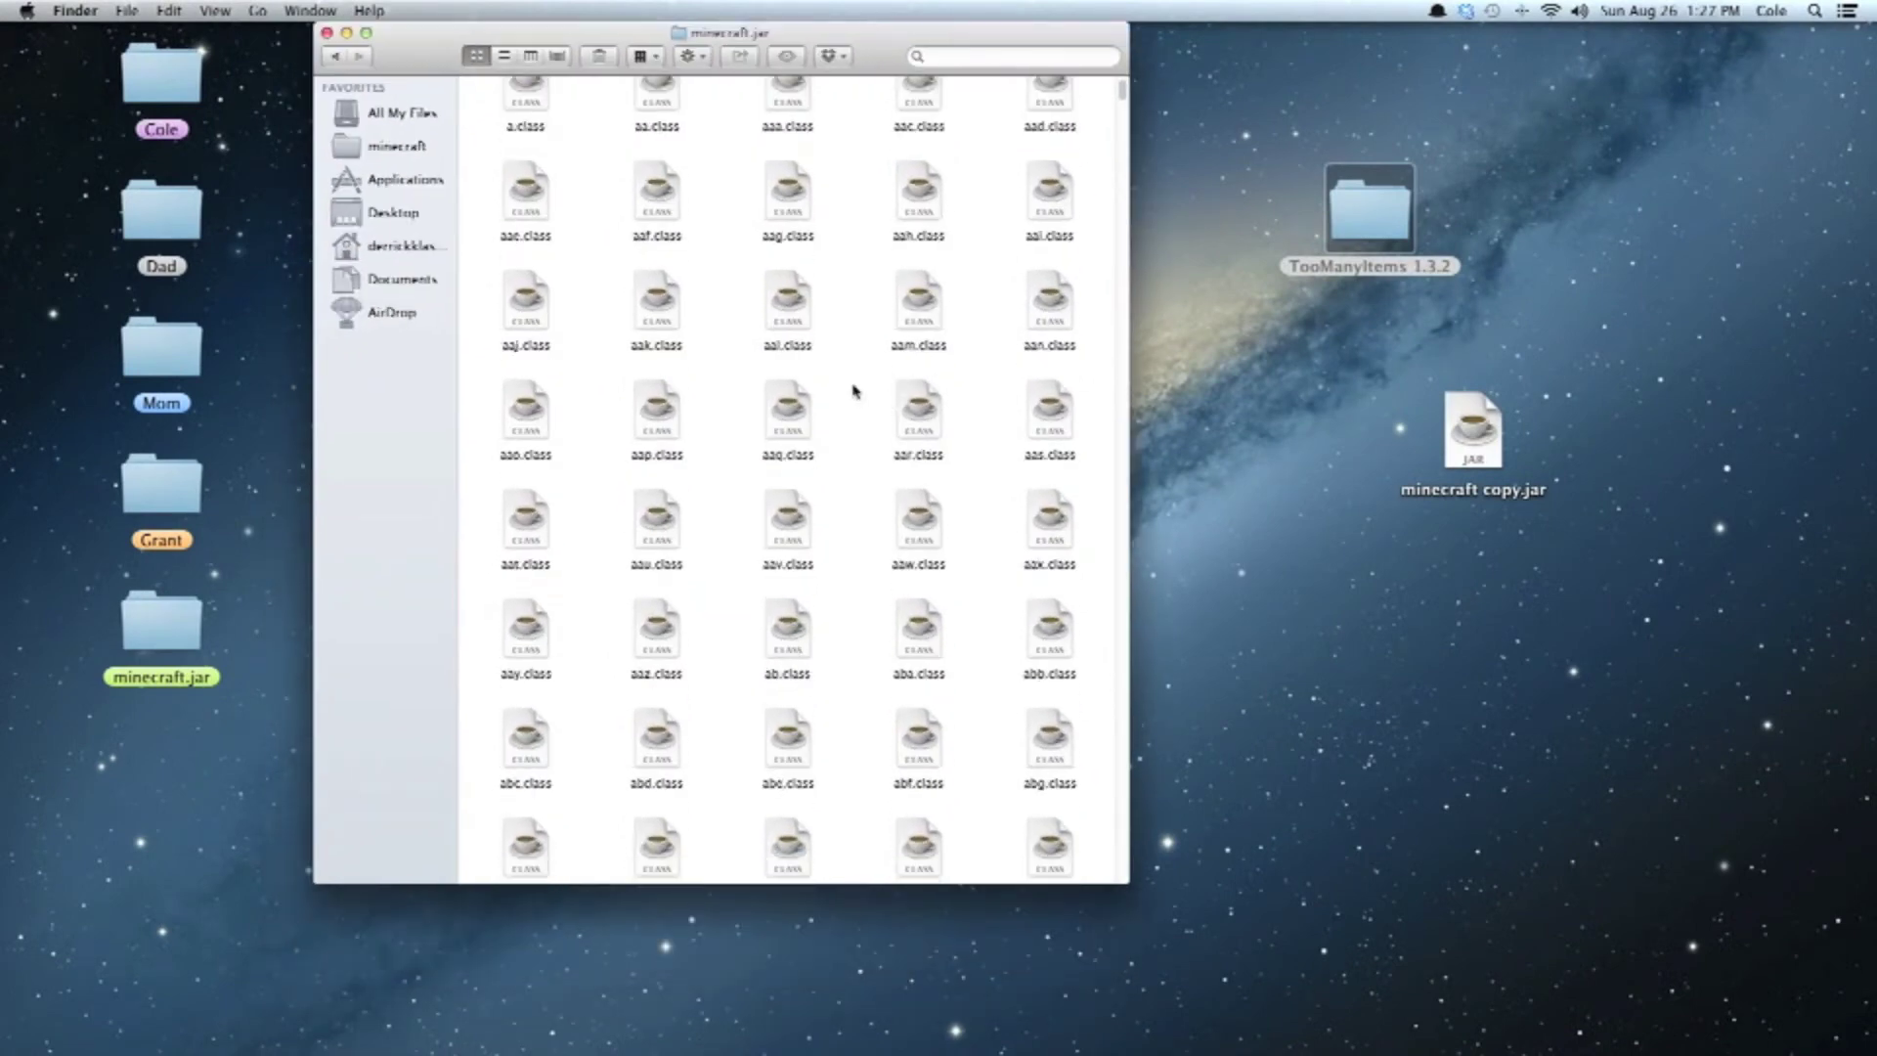
right_click(860, 370)
left_click(929, 434)
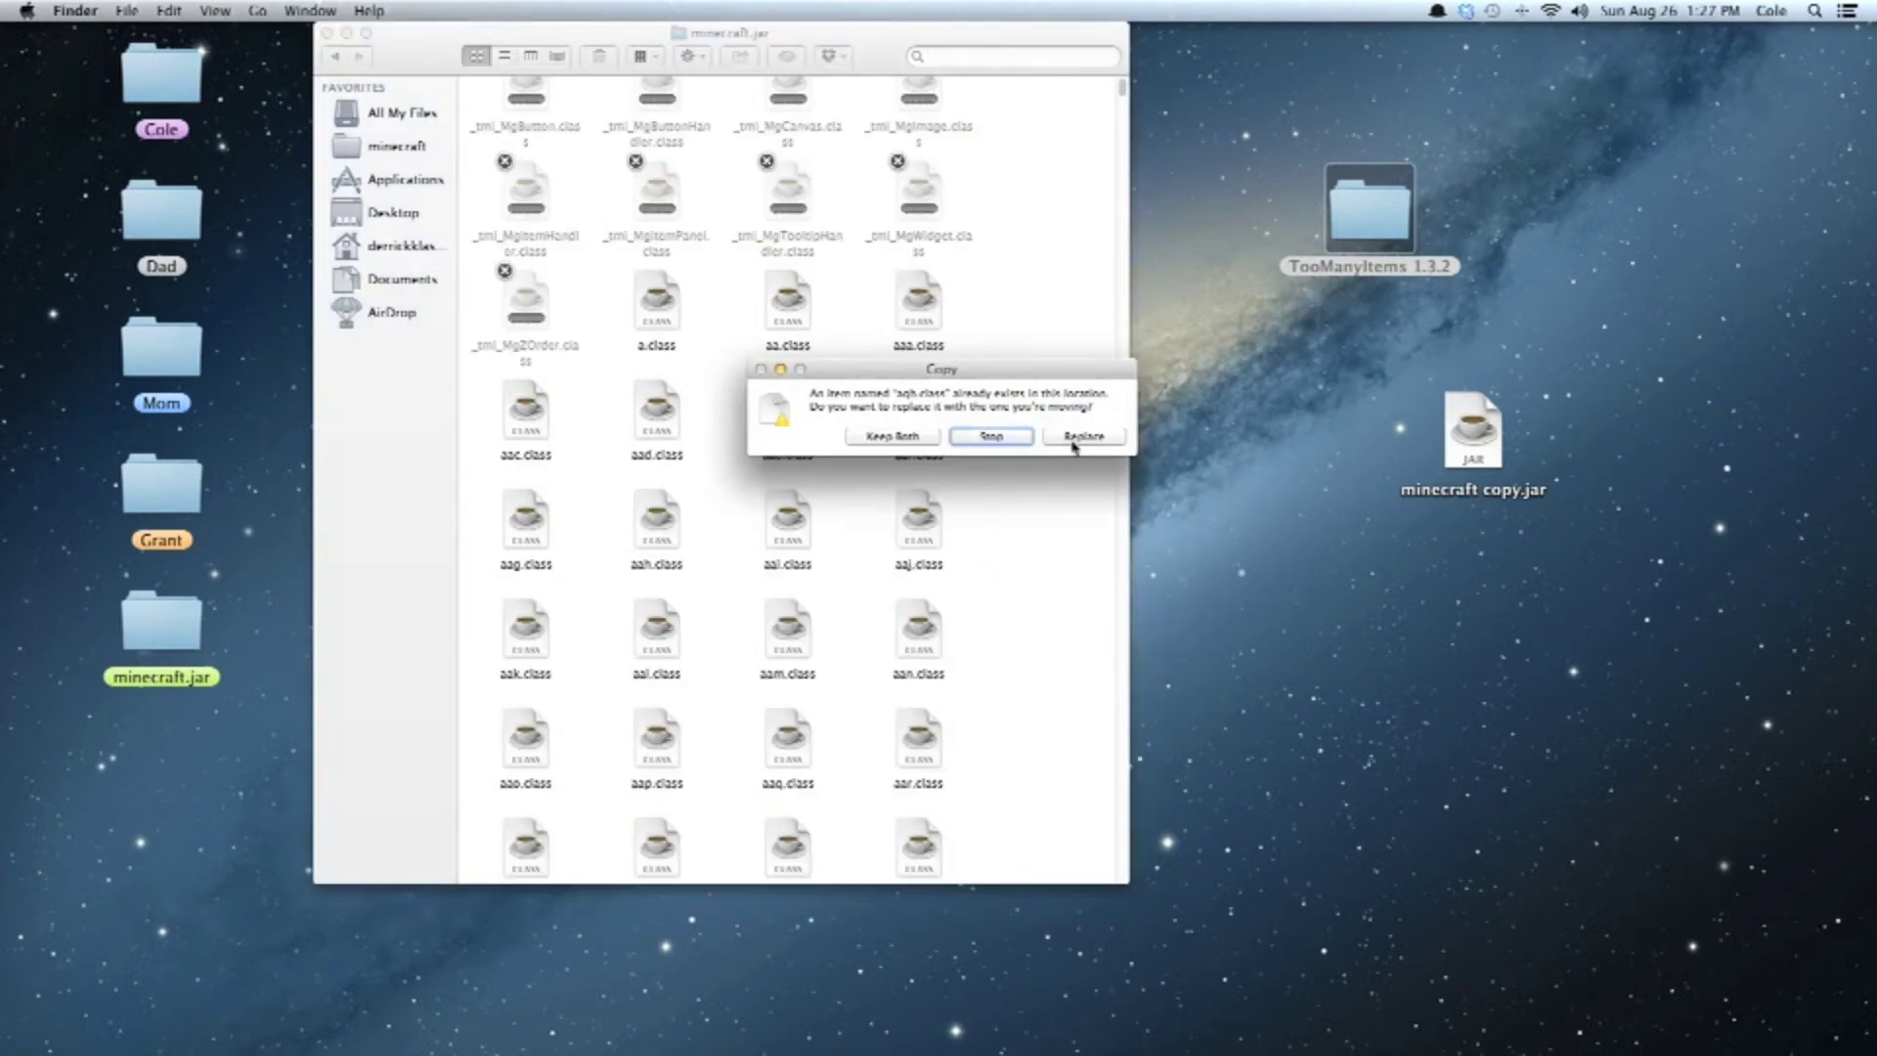
left_click(1073, 438)
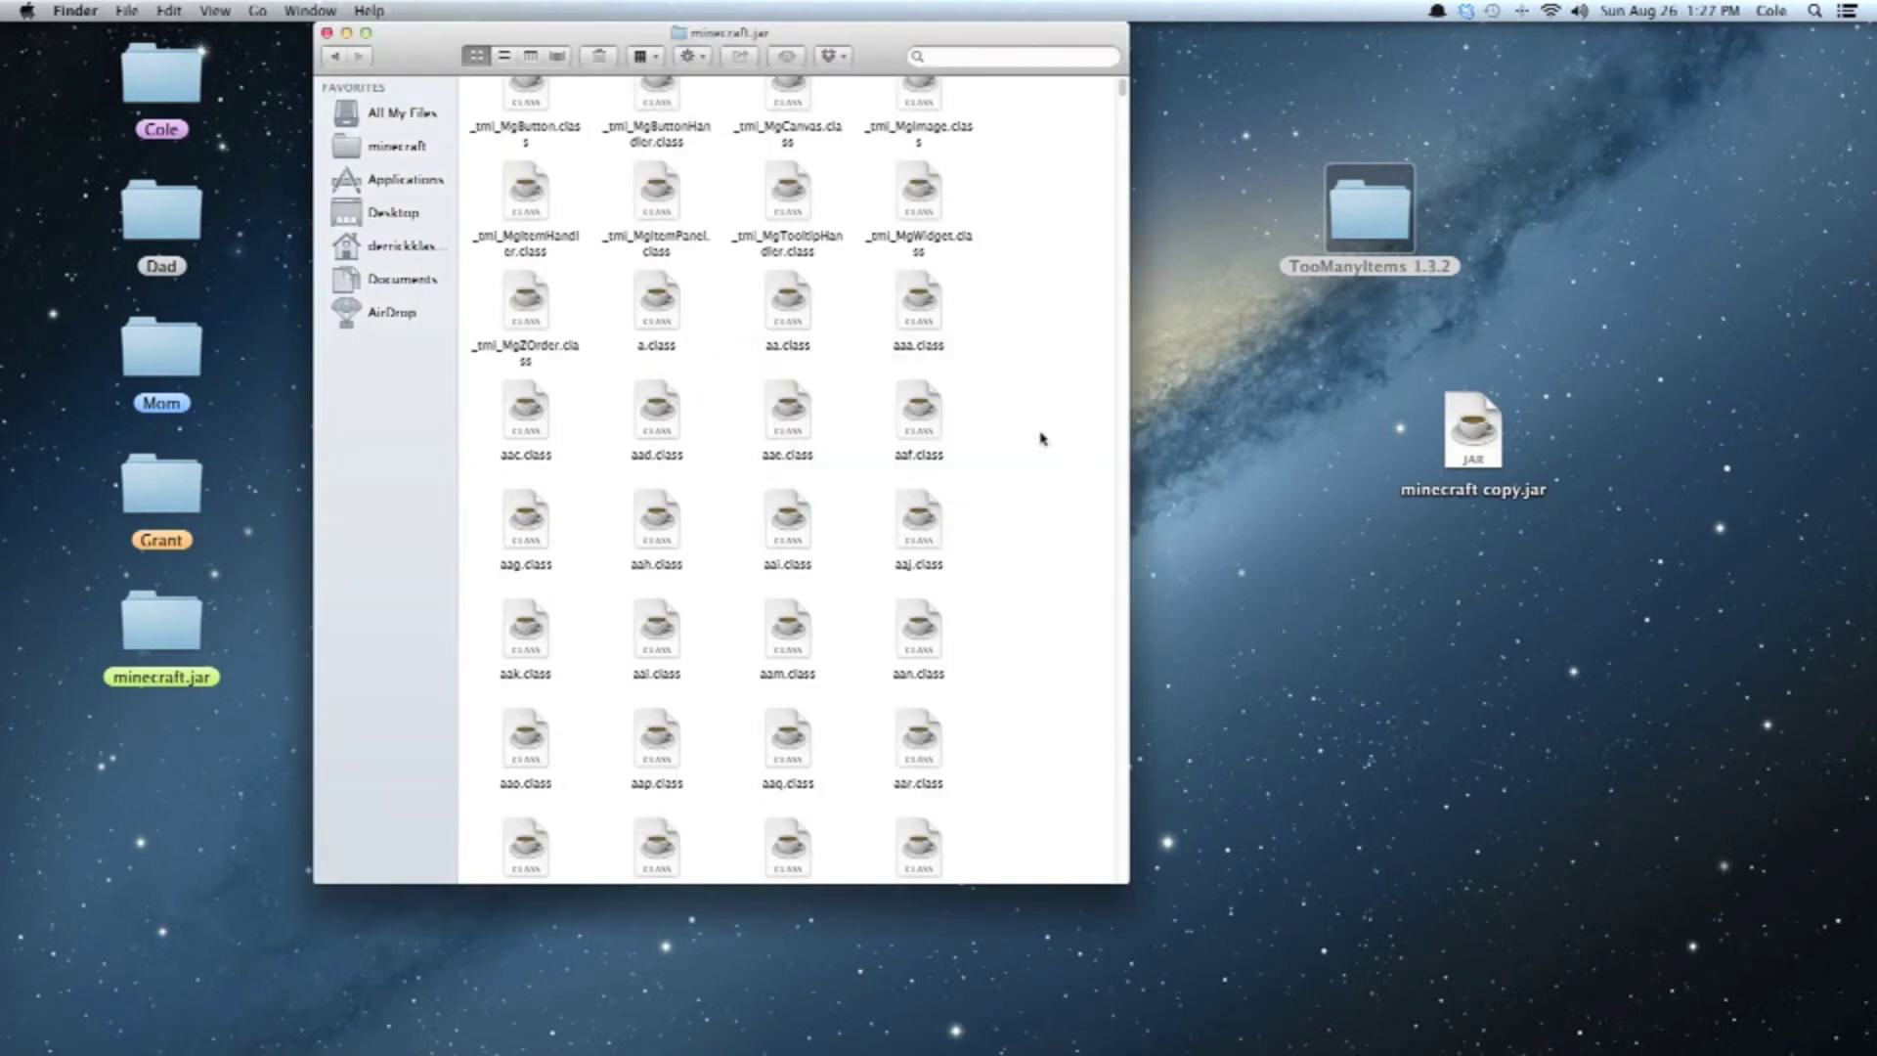
Step: Clean up the minecraft.jar icons, review its contents, and close the window
right_click(1036, 403)
left_click(1035, 513)
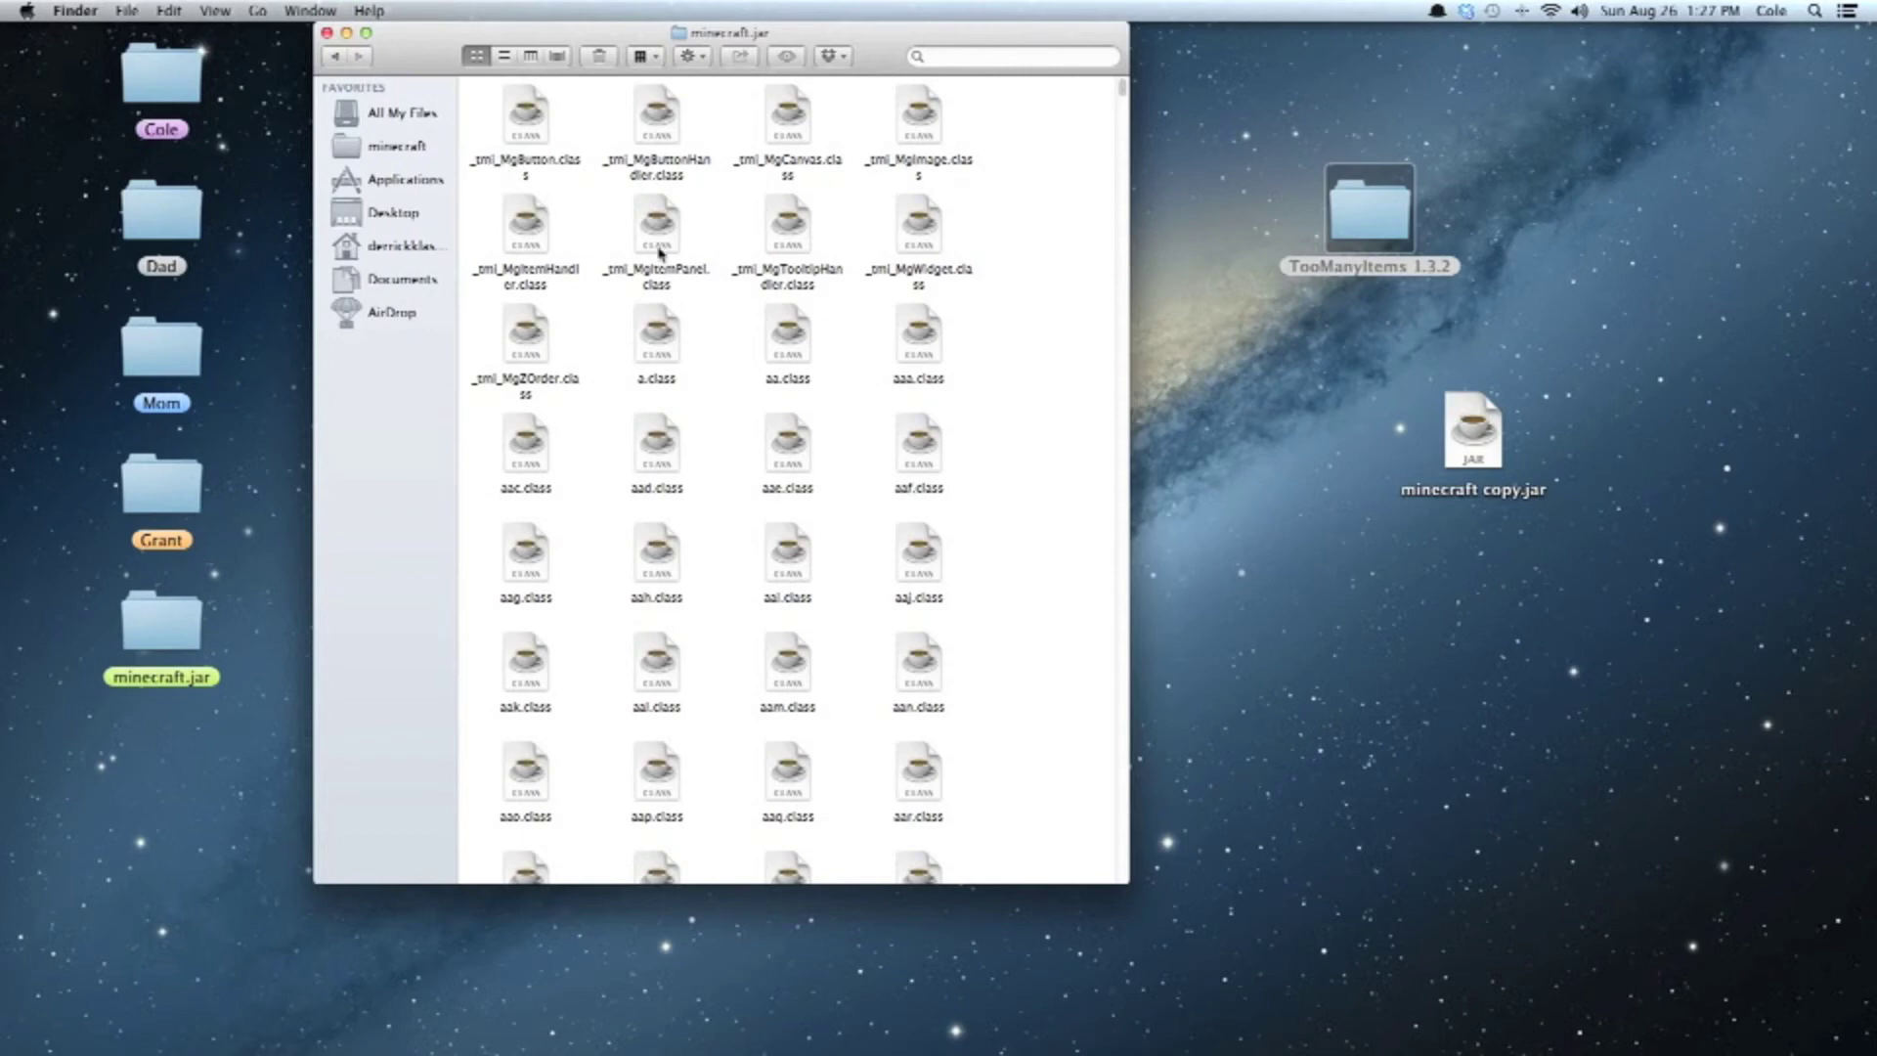
scroll(722, 522, "down", 15)
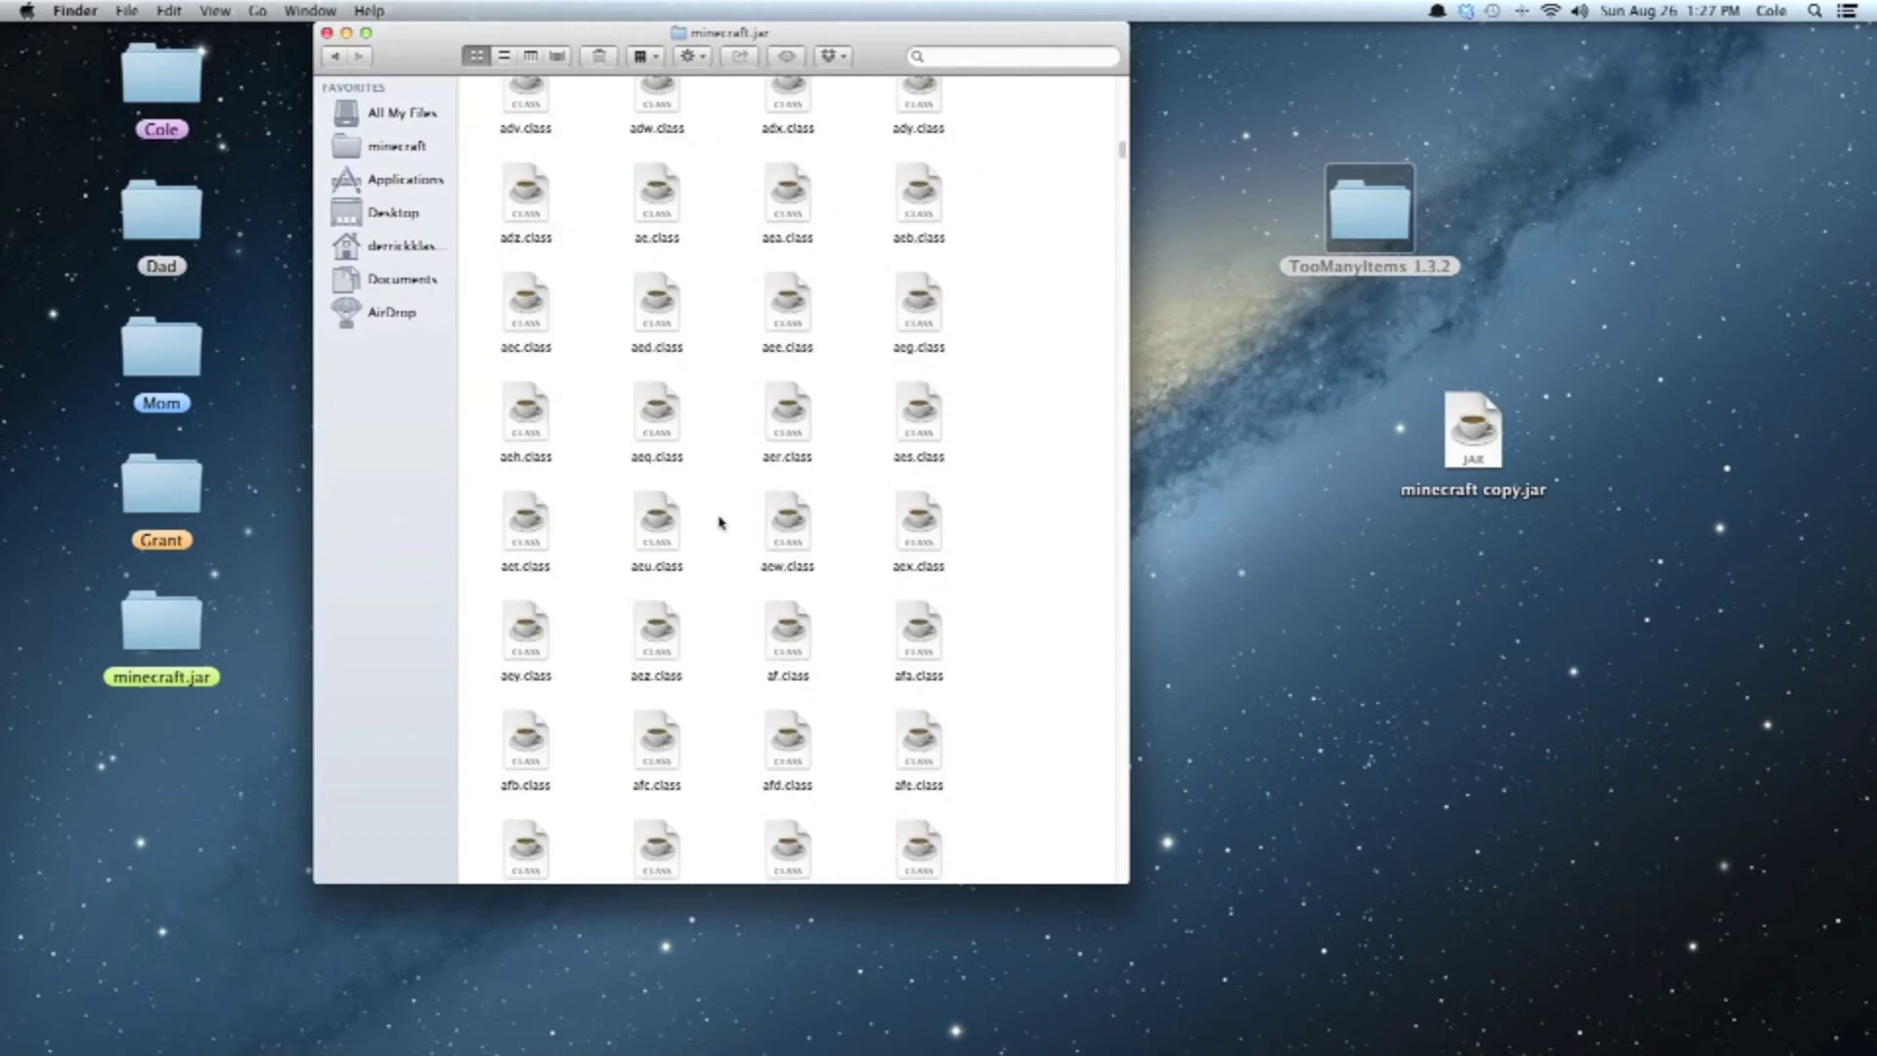
scroll(722, 522, "up", 10)
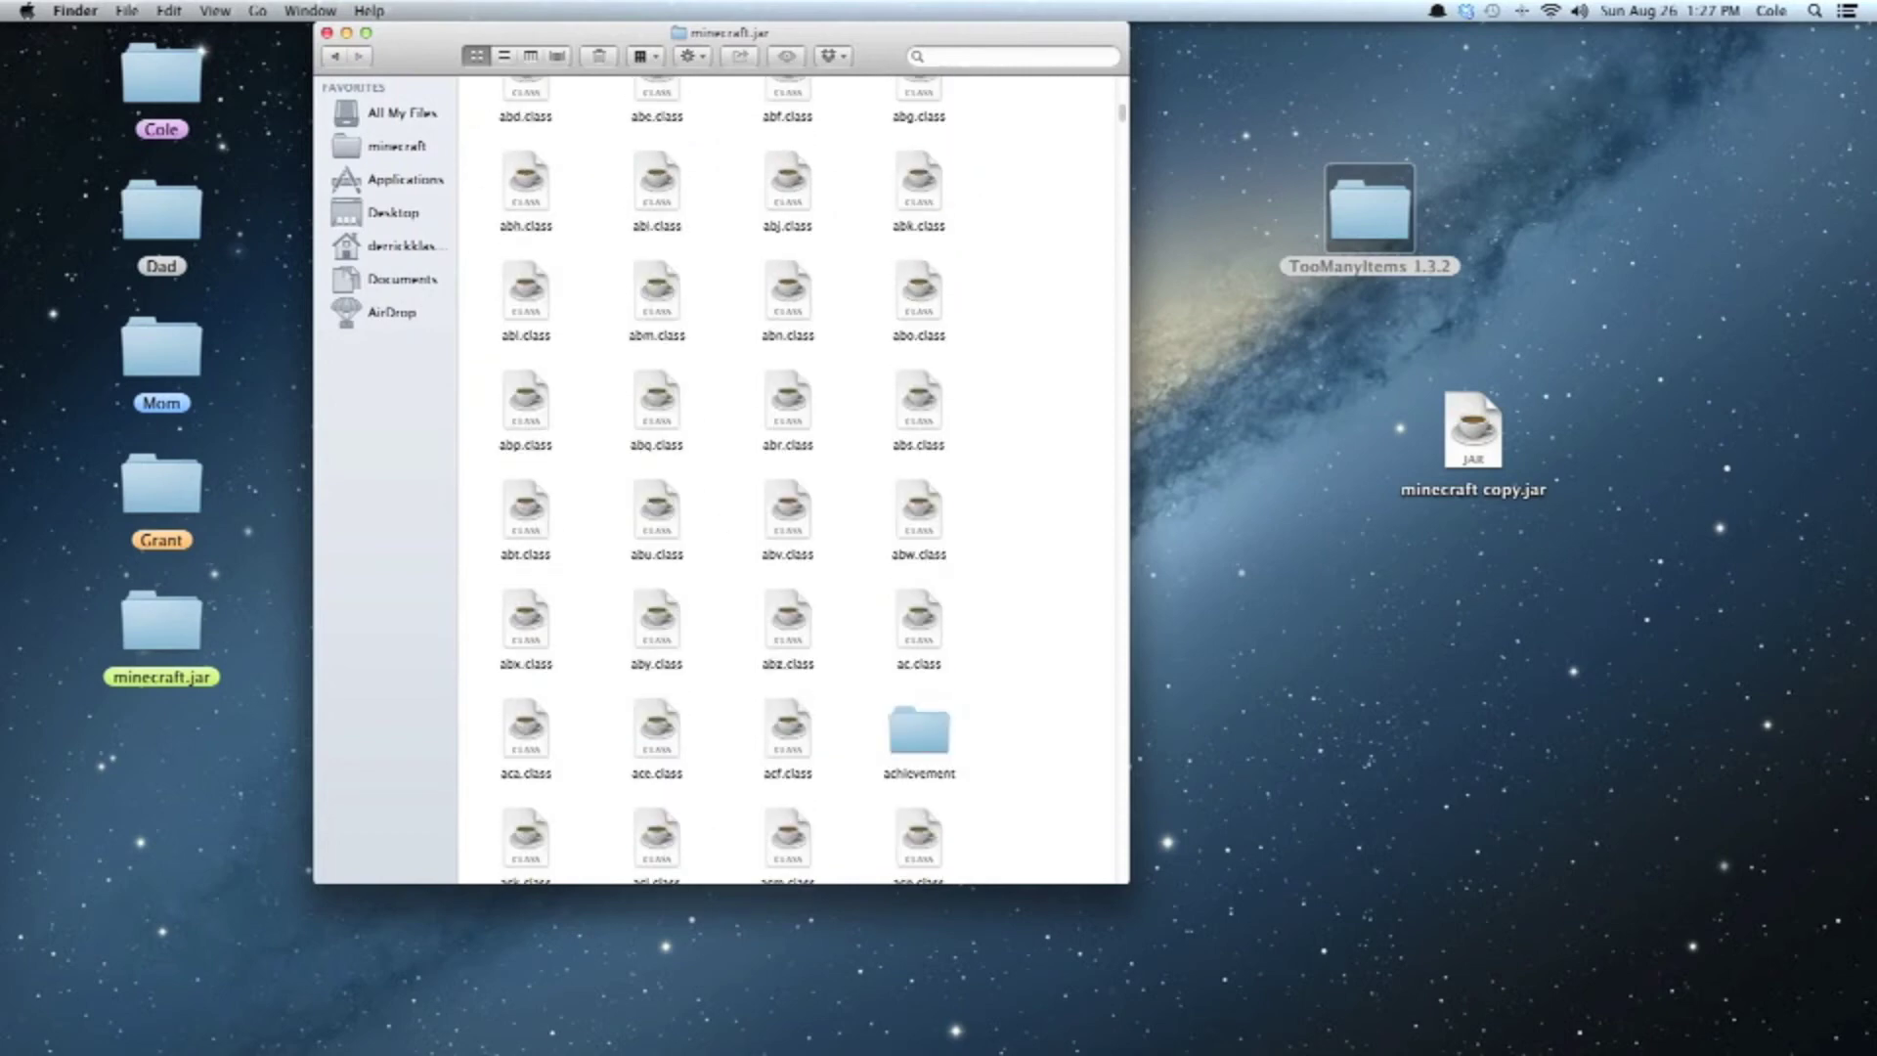
left_click(327, 33)
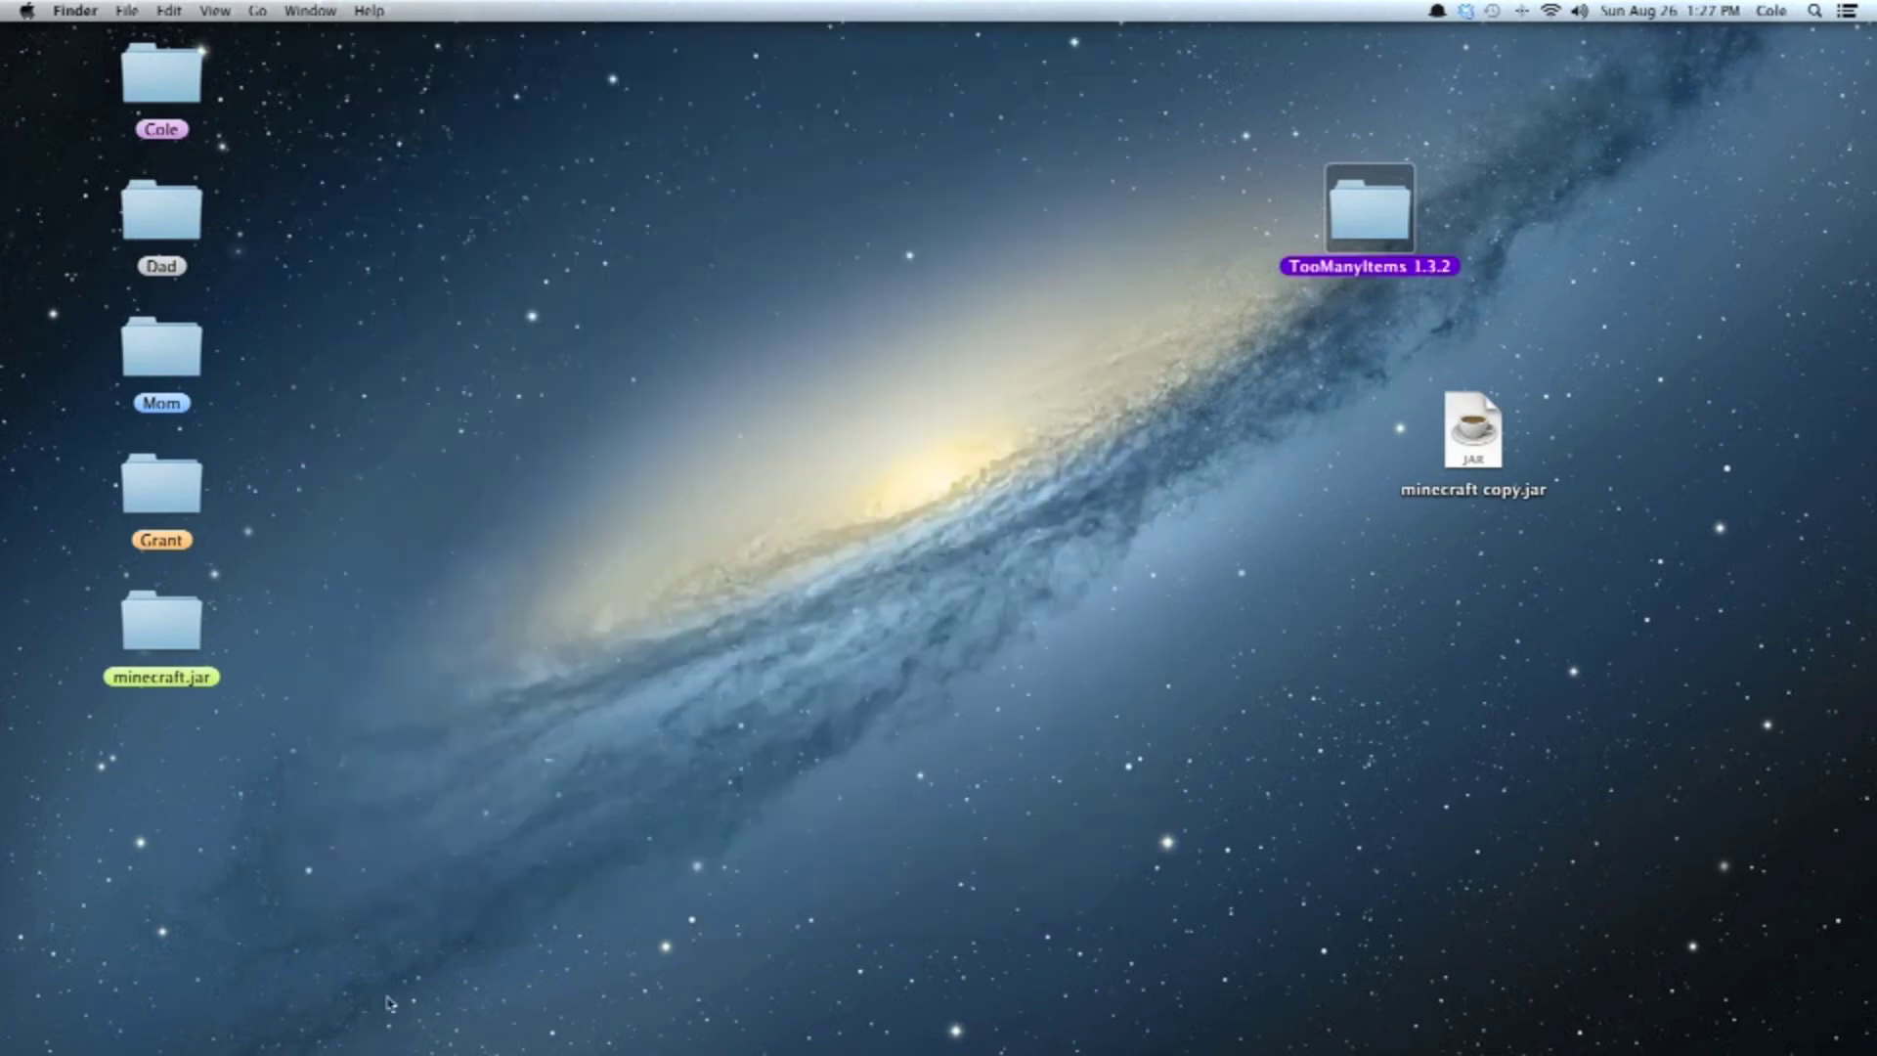
Step: Launch Minecraft from the Dock, log in through the launcher, and maximize the game window
left_click(725, 562)
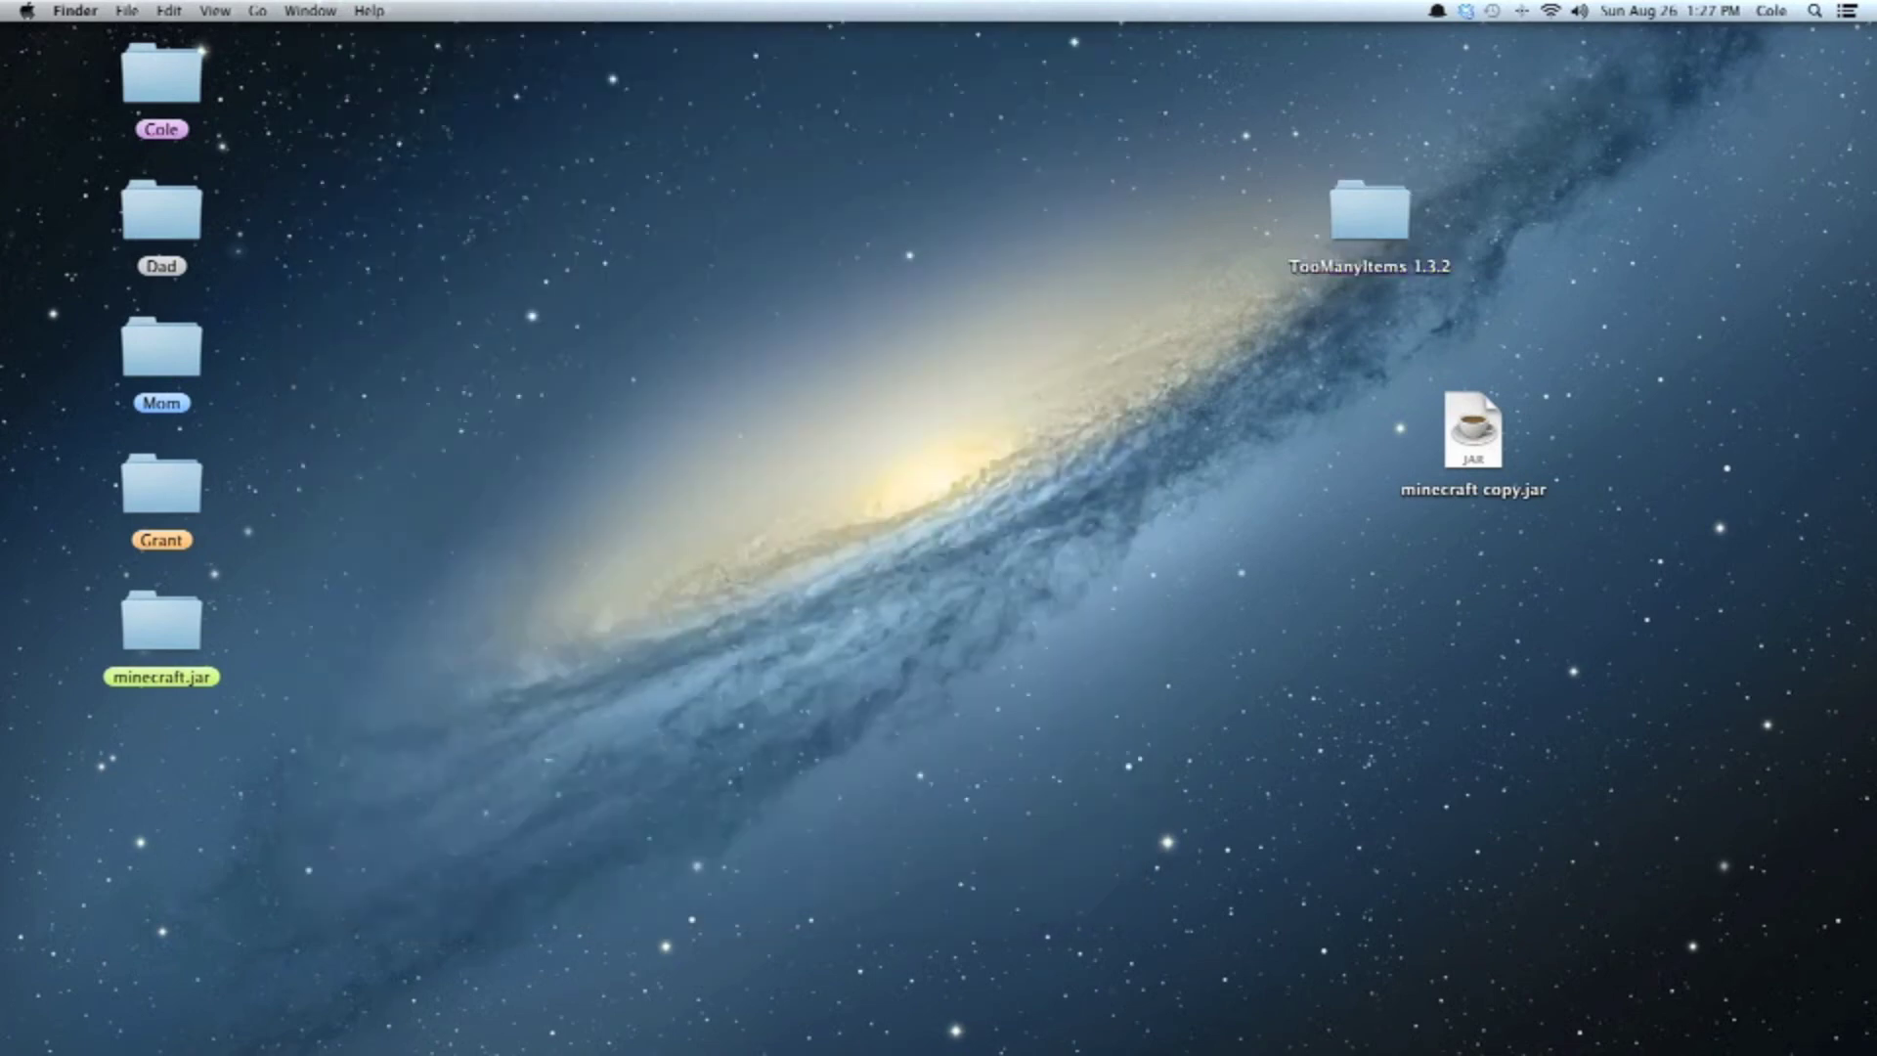
mouse_move(831, 987)
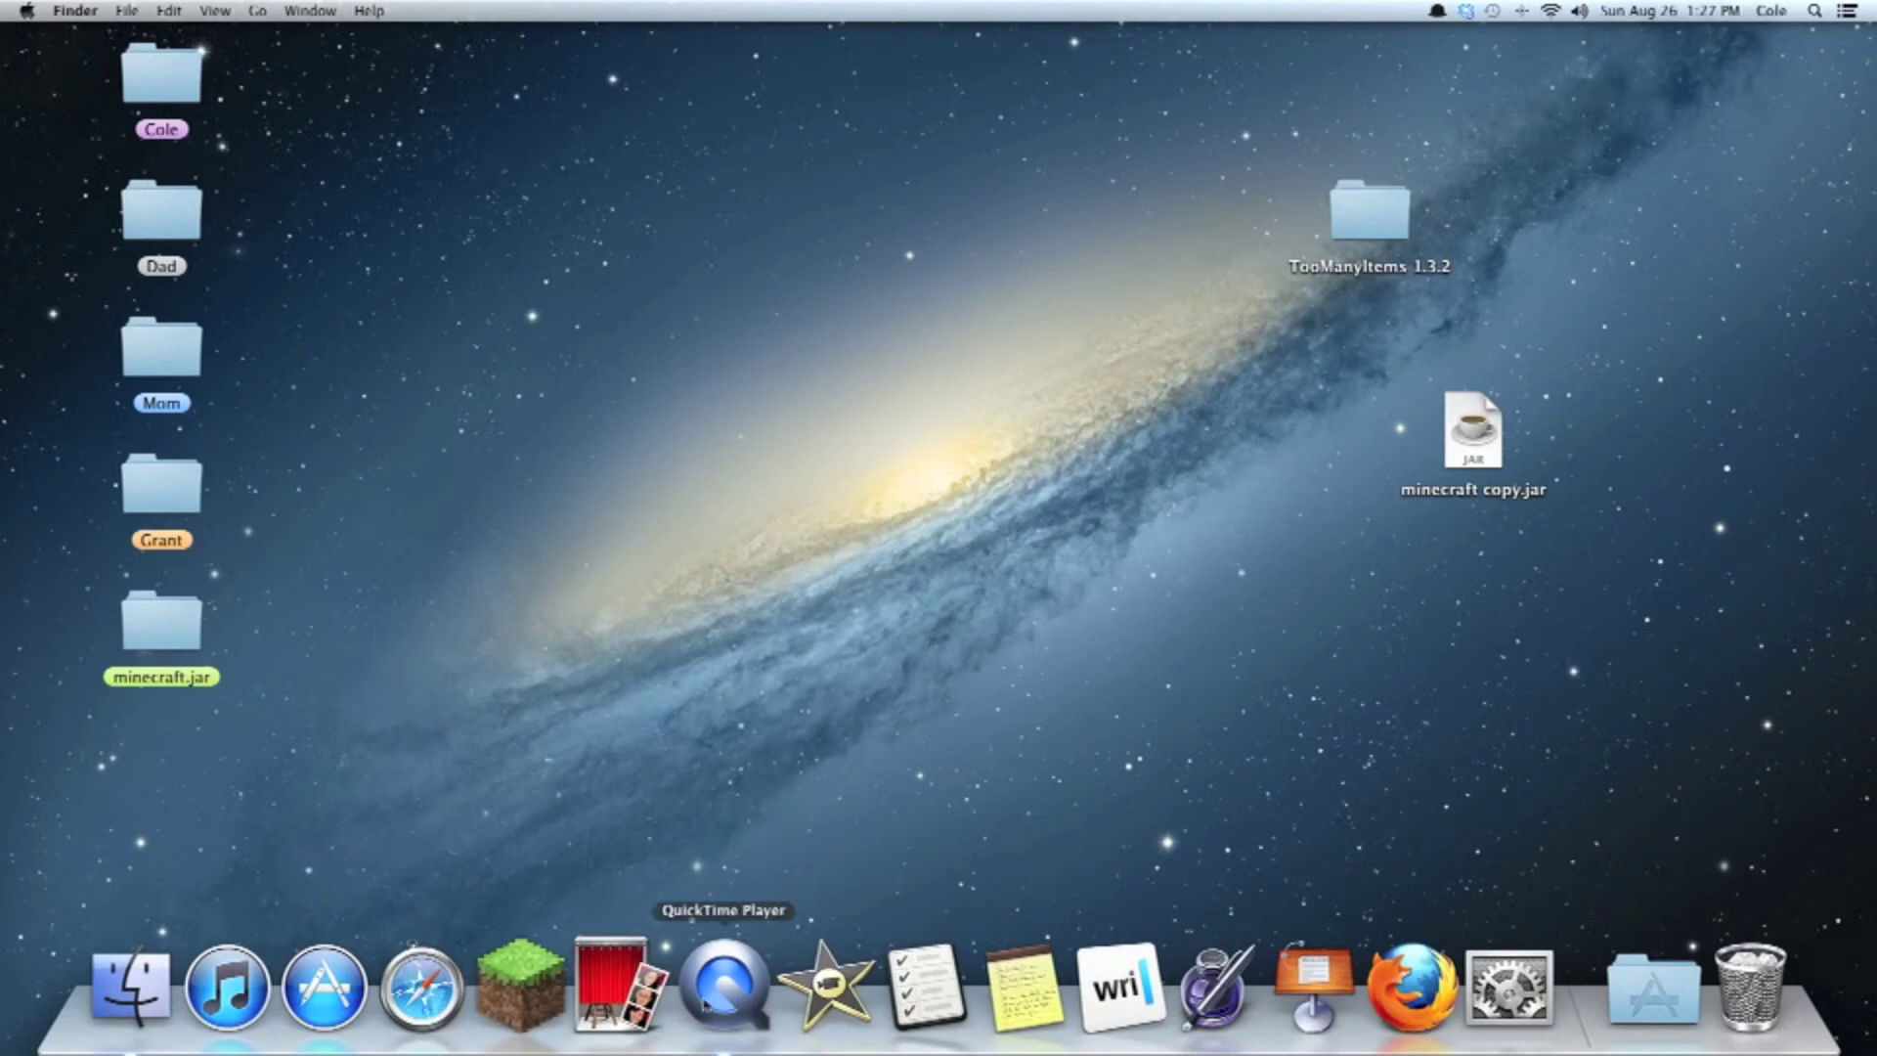
left_click(533, 982)
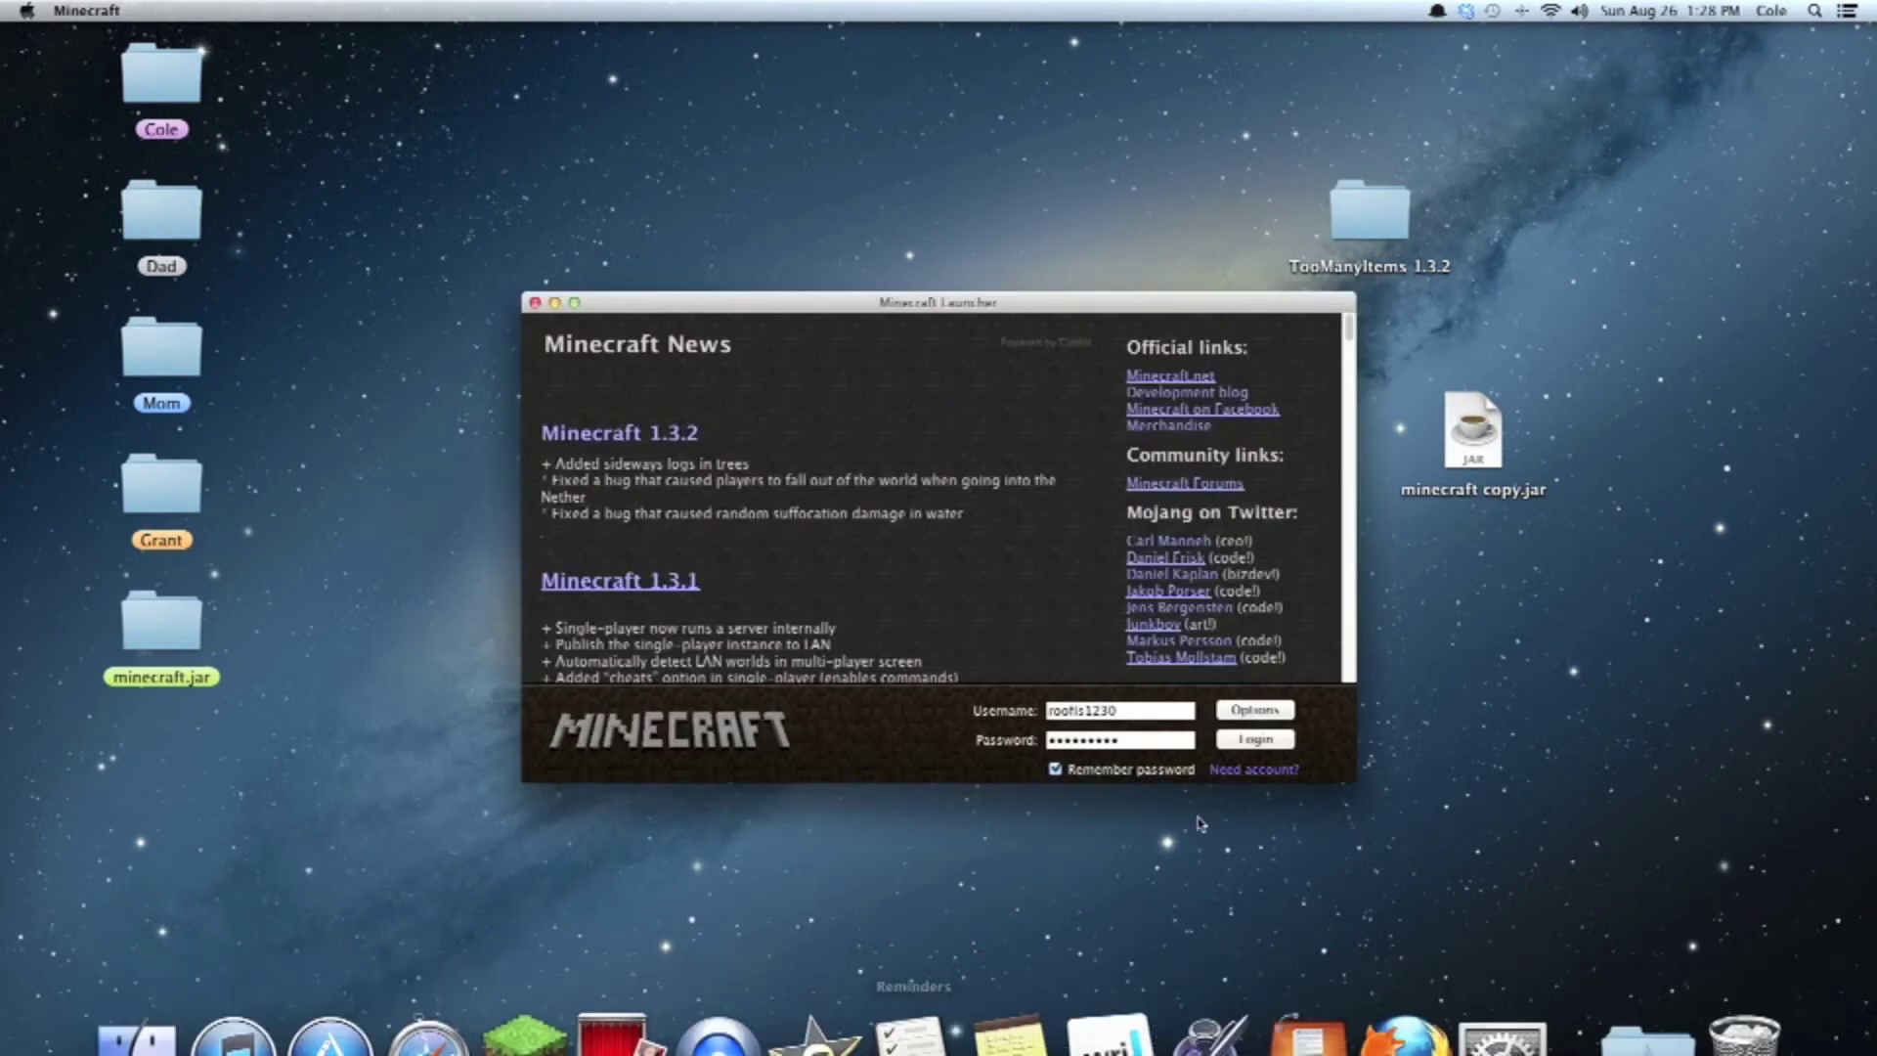
left_click(1248, 745)
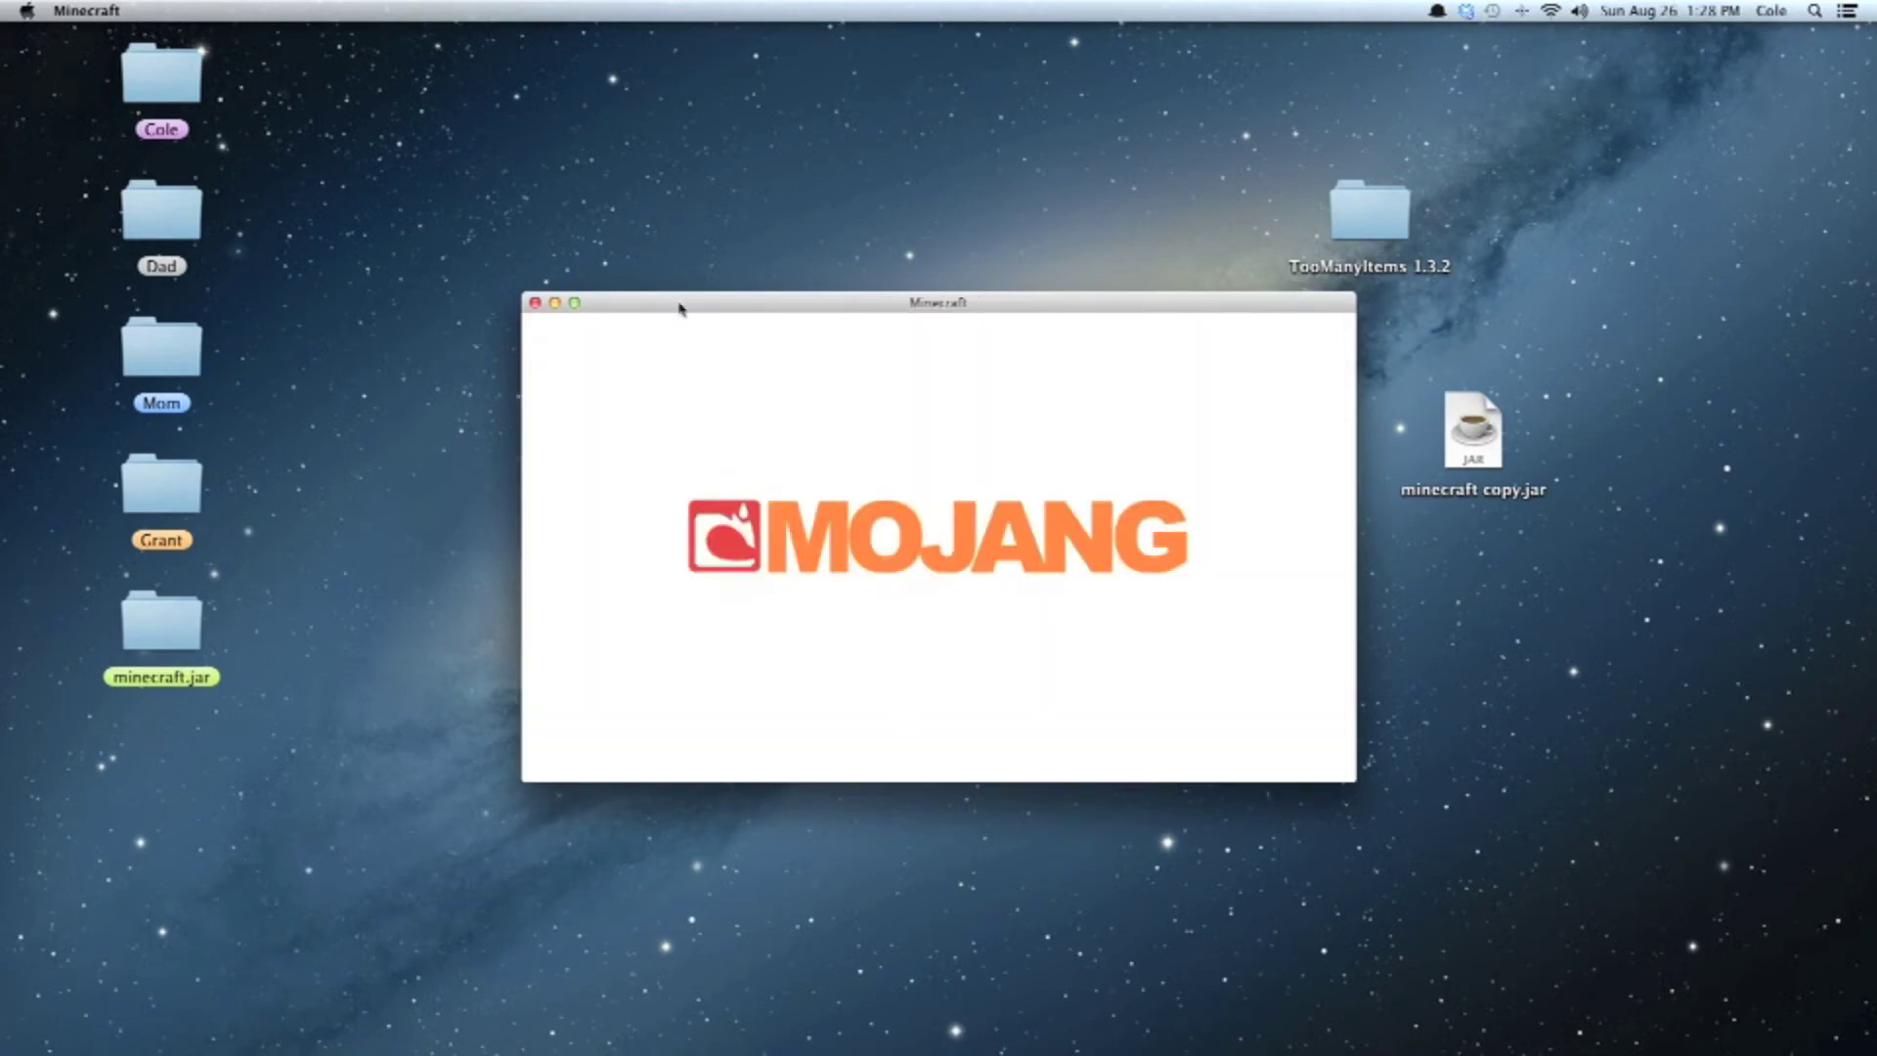
left_click(574, 303)
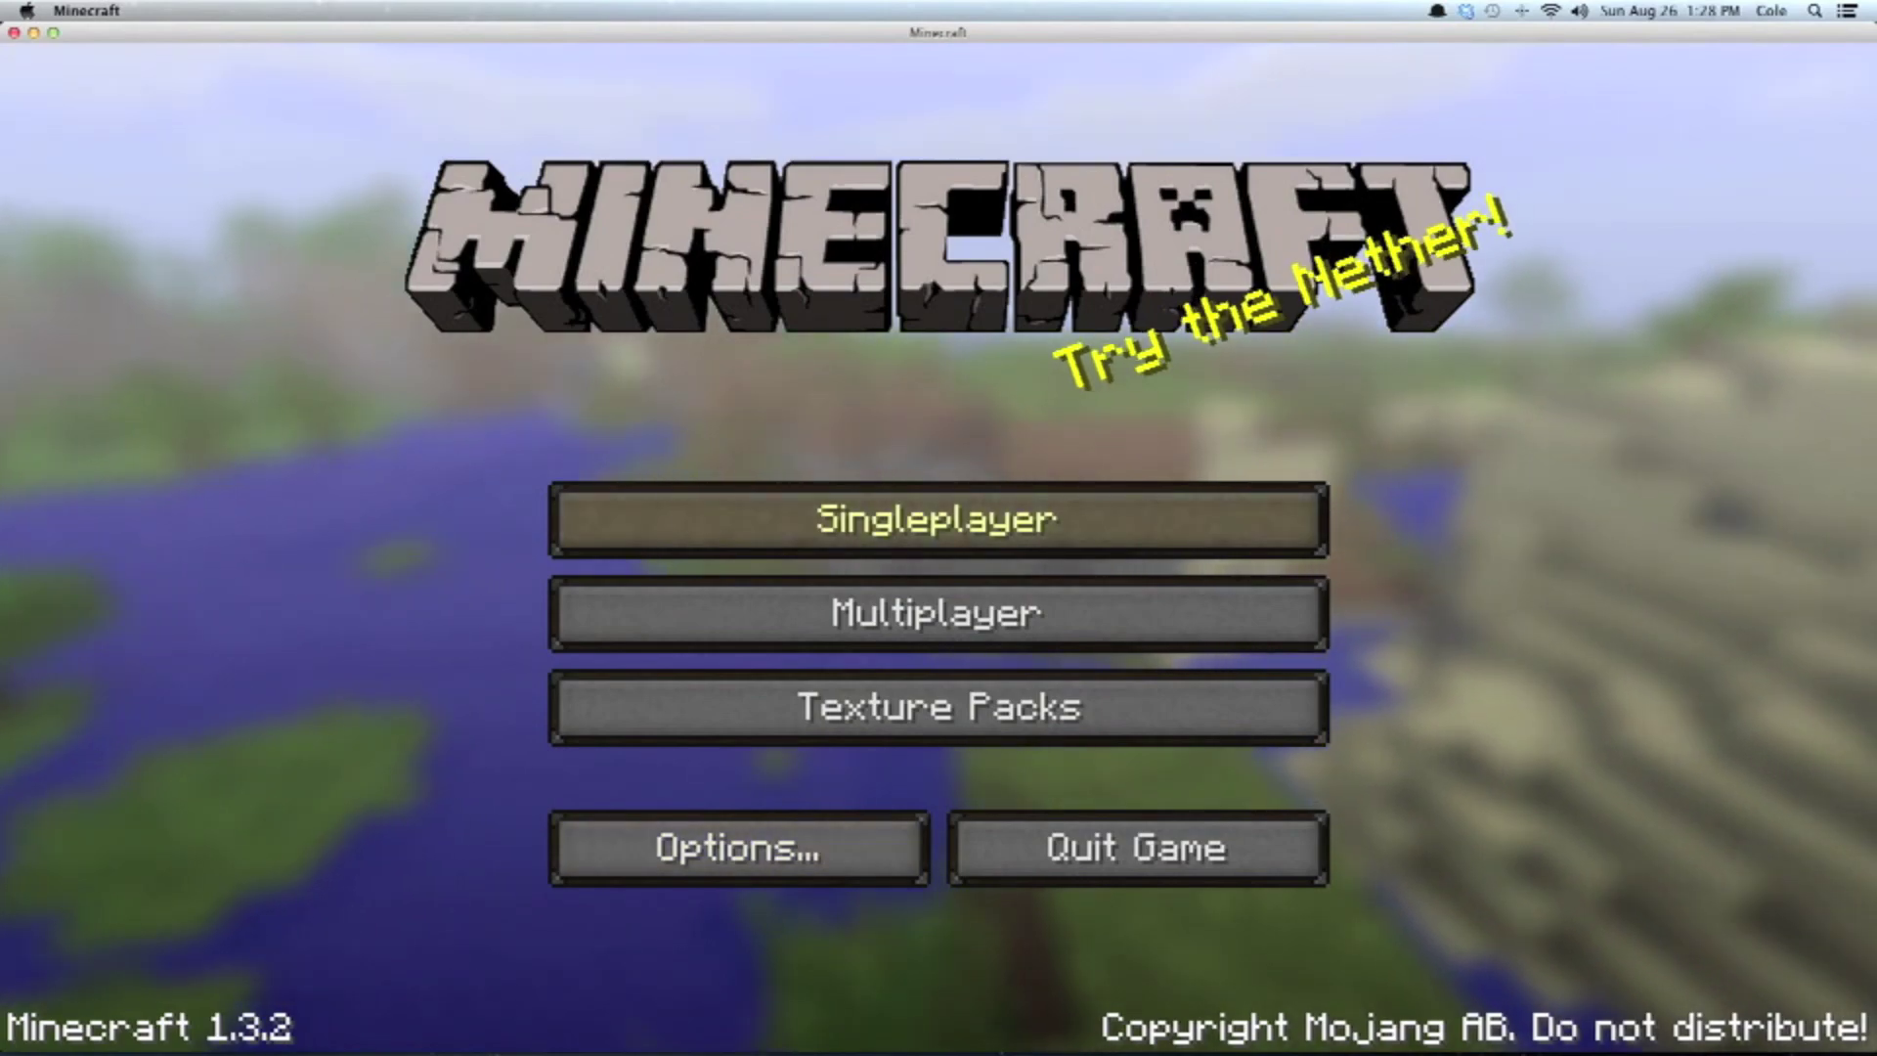
Step: Load Test World from the Singleplayer list and open the creative inventory
left_click(812, 518)
left_click(1103, 980)
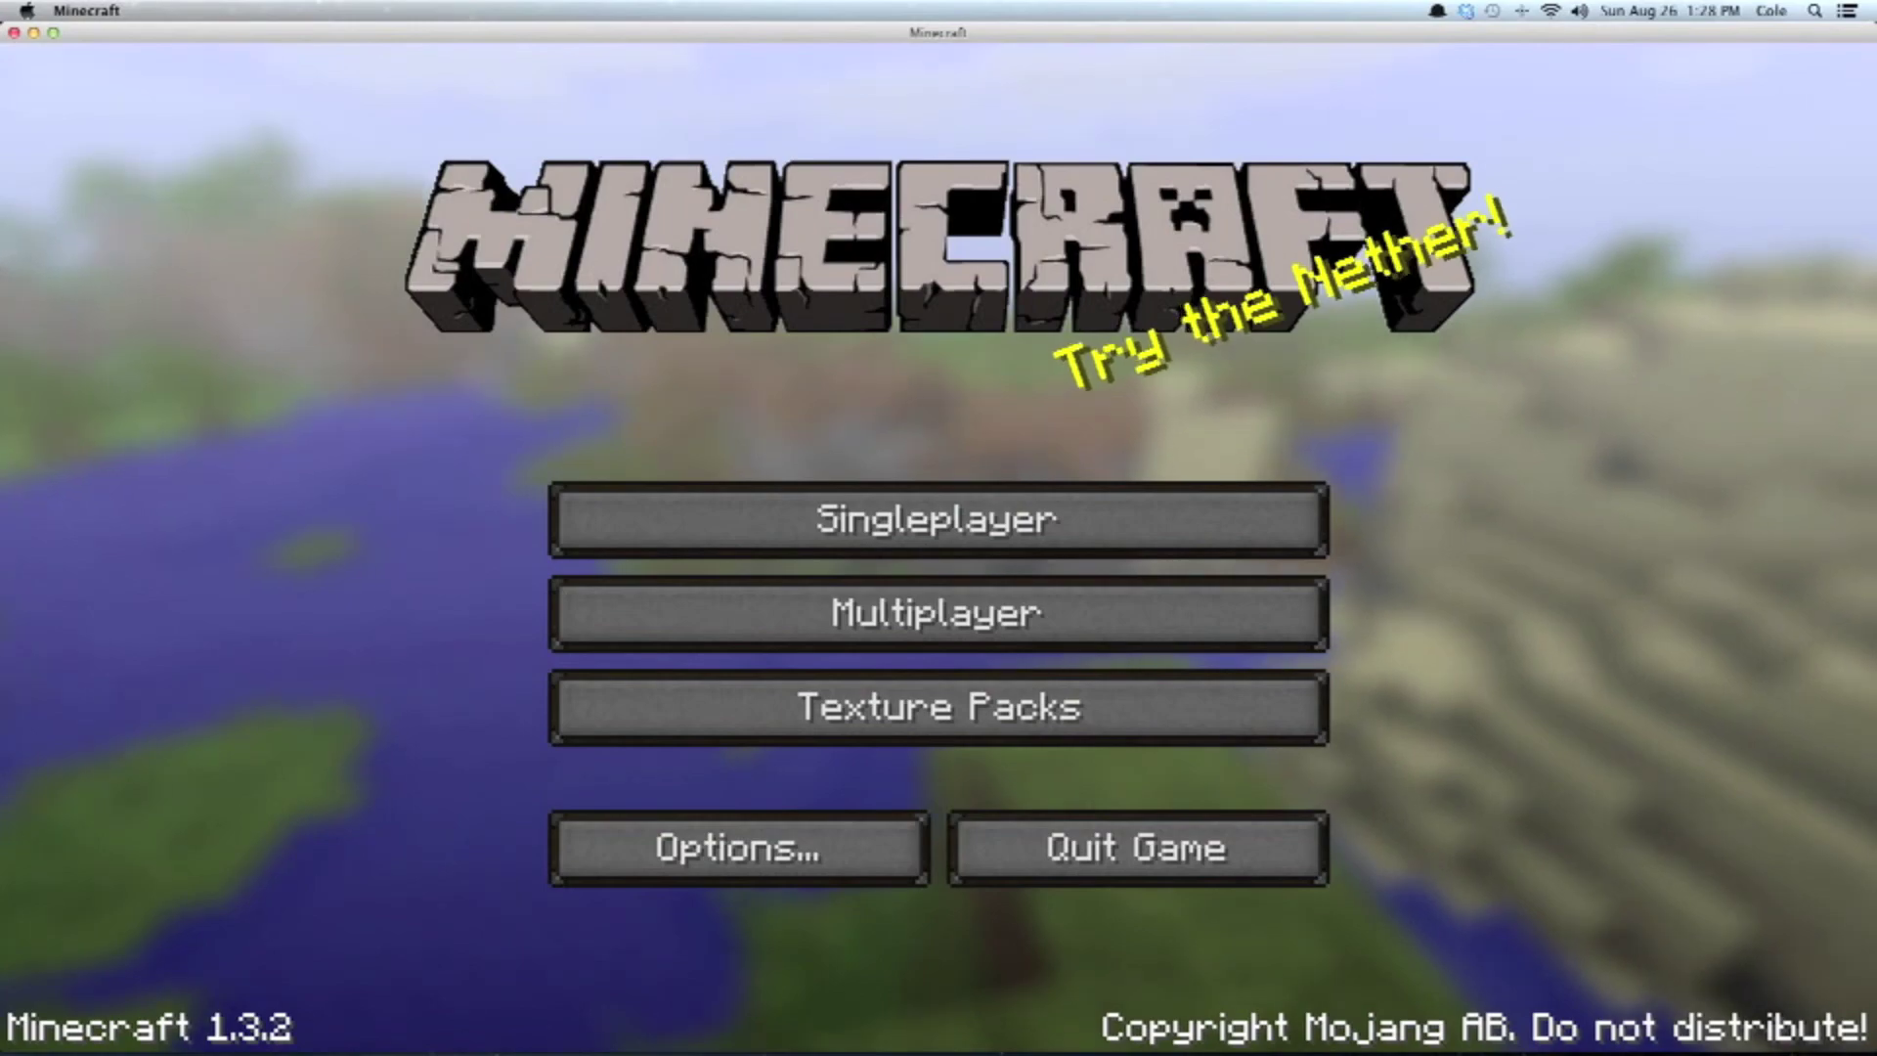
left_click(836, 533)
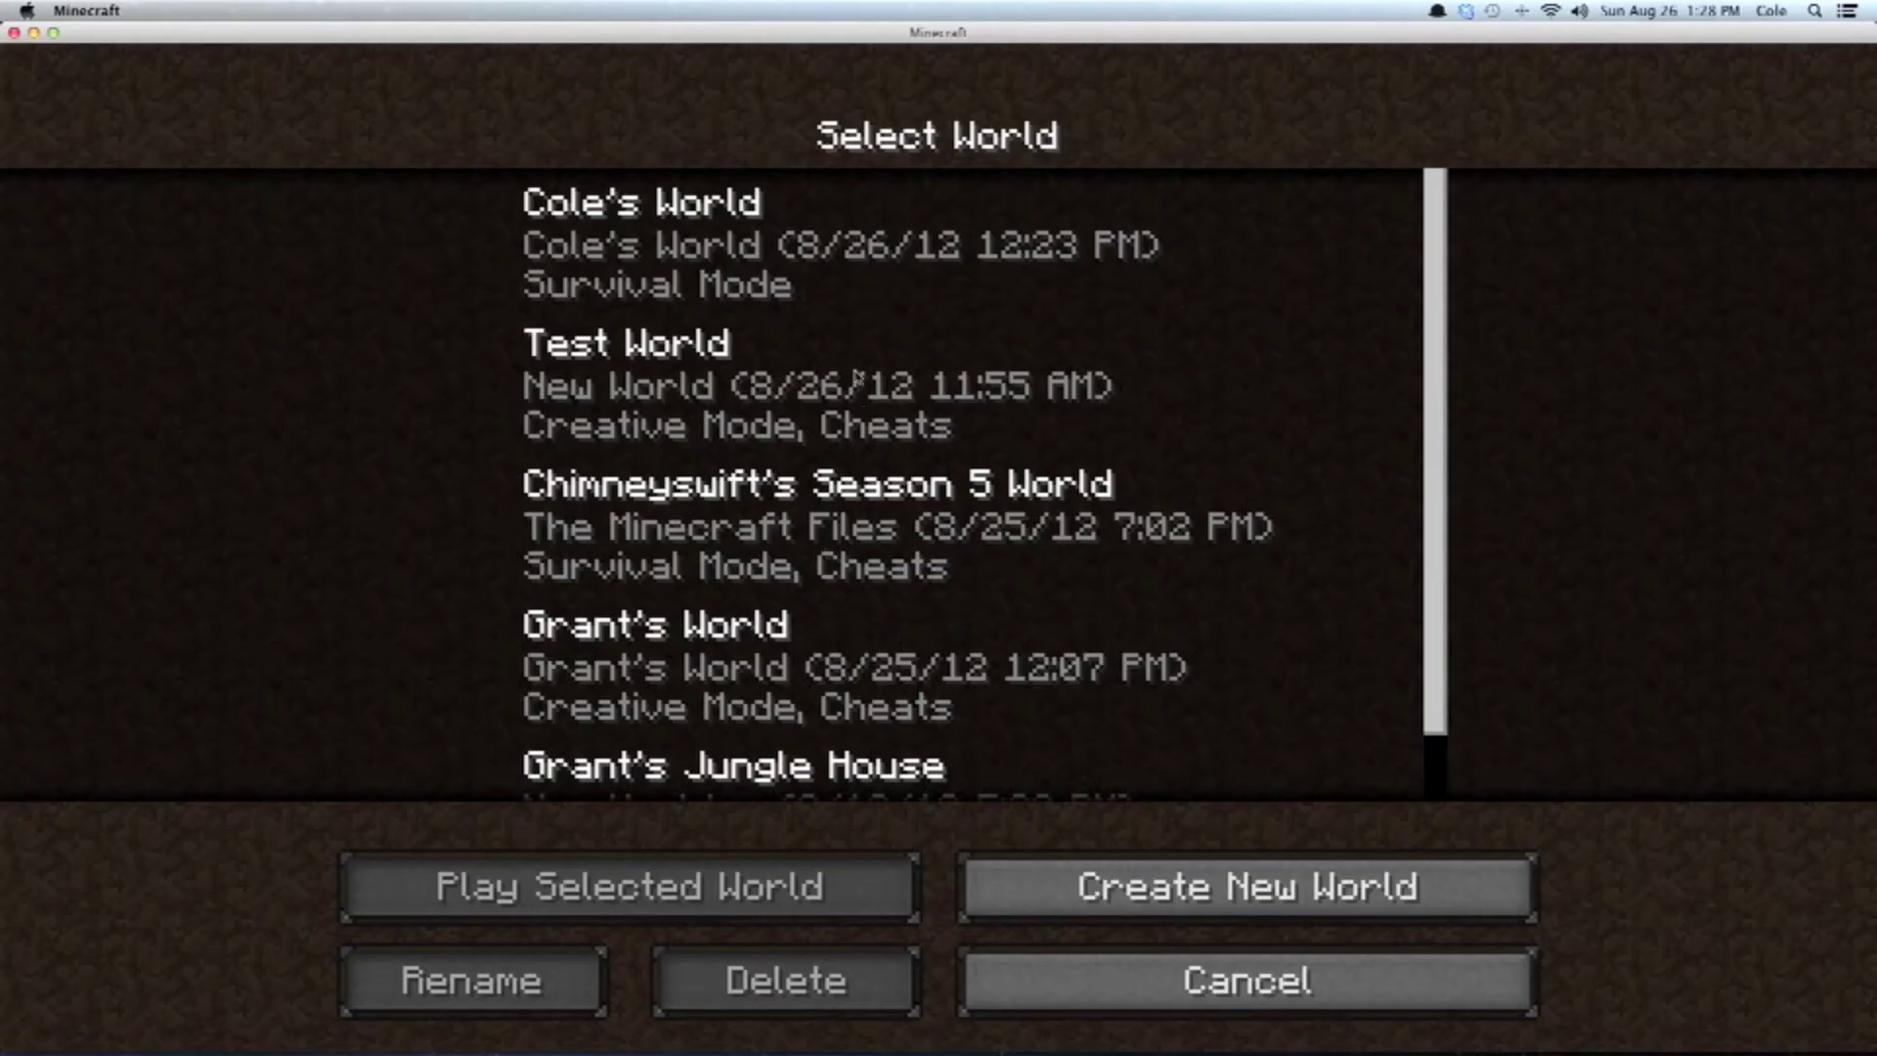
double_click(809, 393)
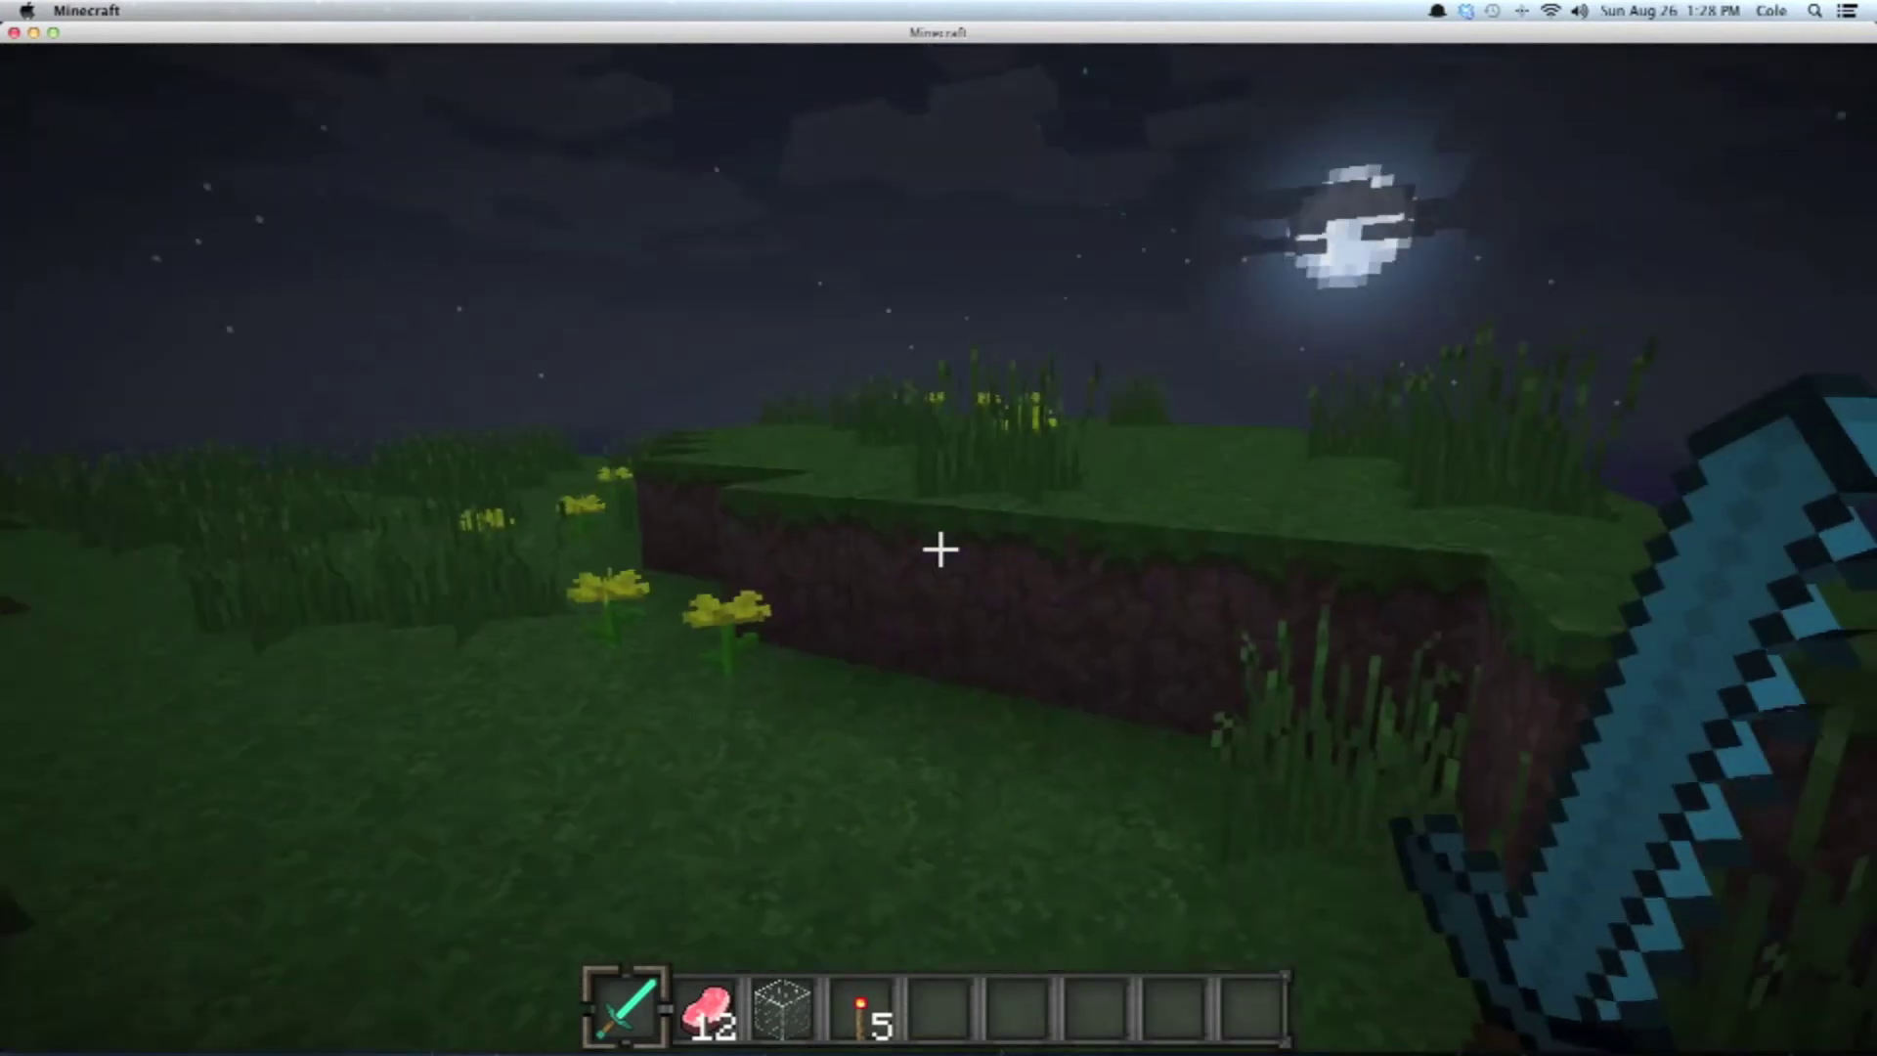
key("e")
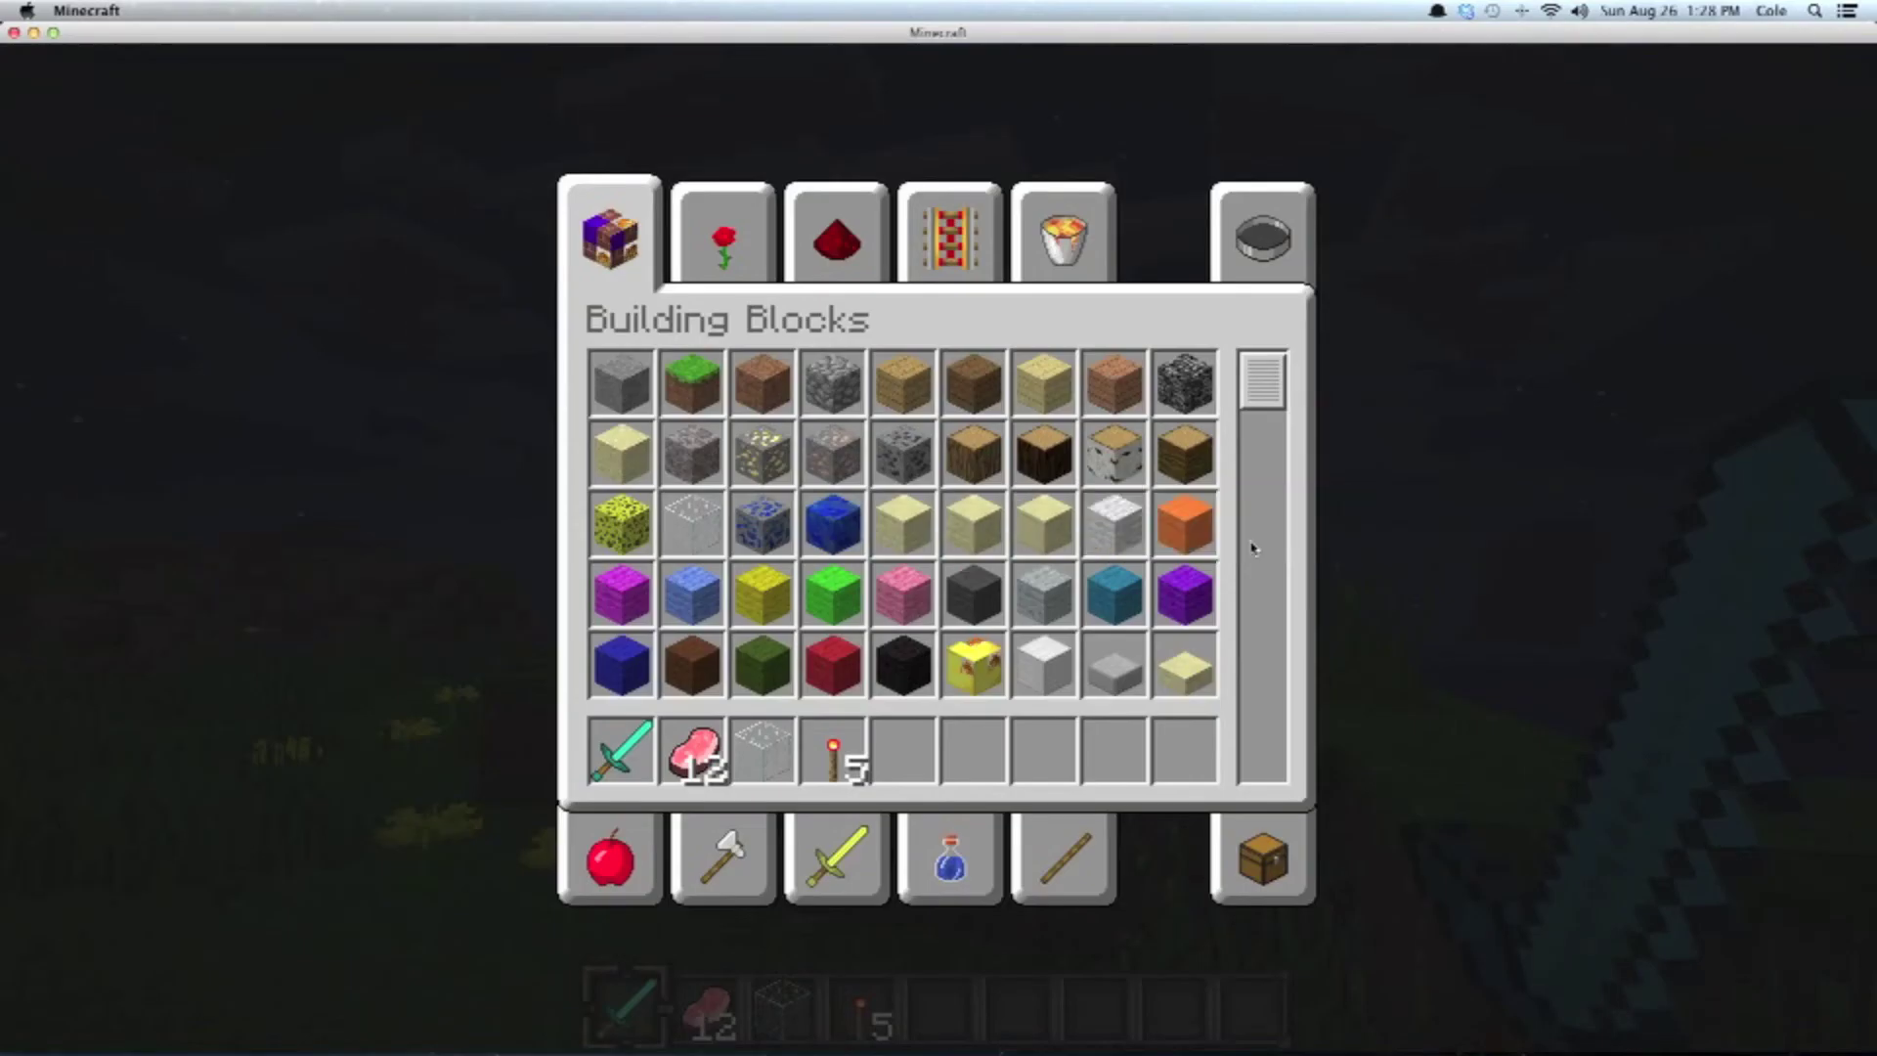
Step: Toggle on the TooManyItems overlay, page through its item list, then close the inventory
key("o")
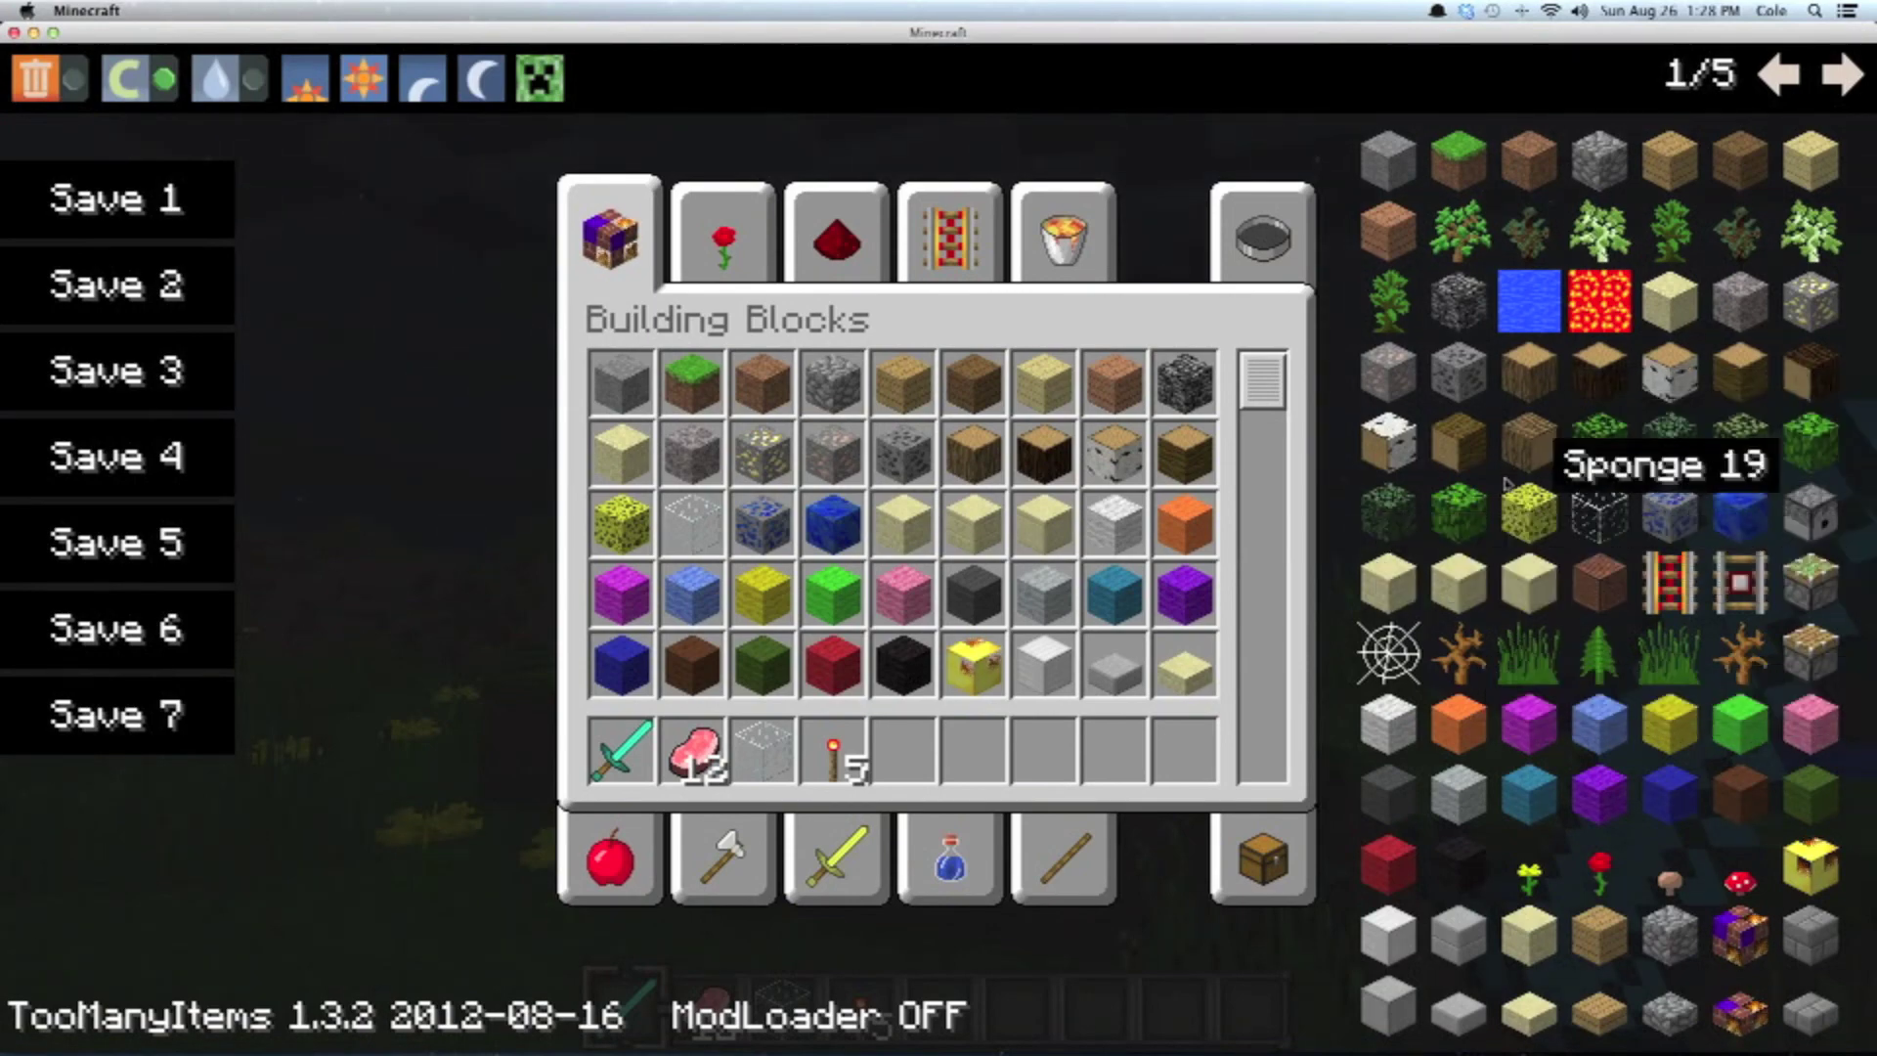
scroll(1514, 455, "down", 5)
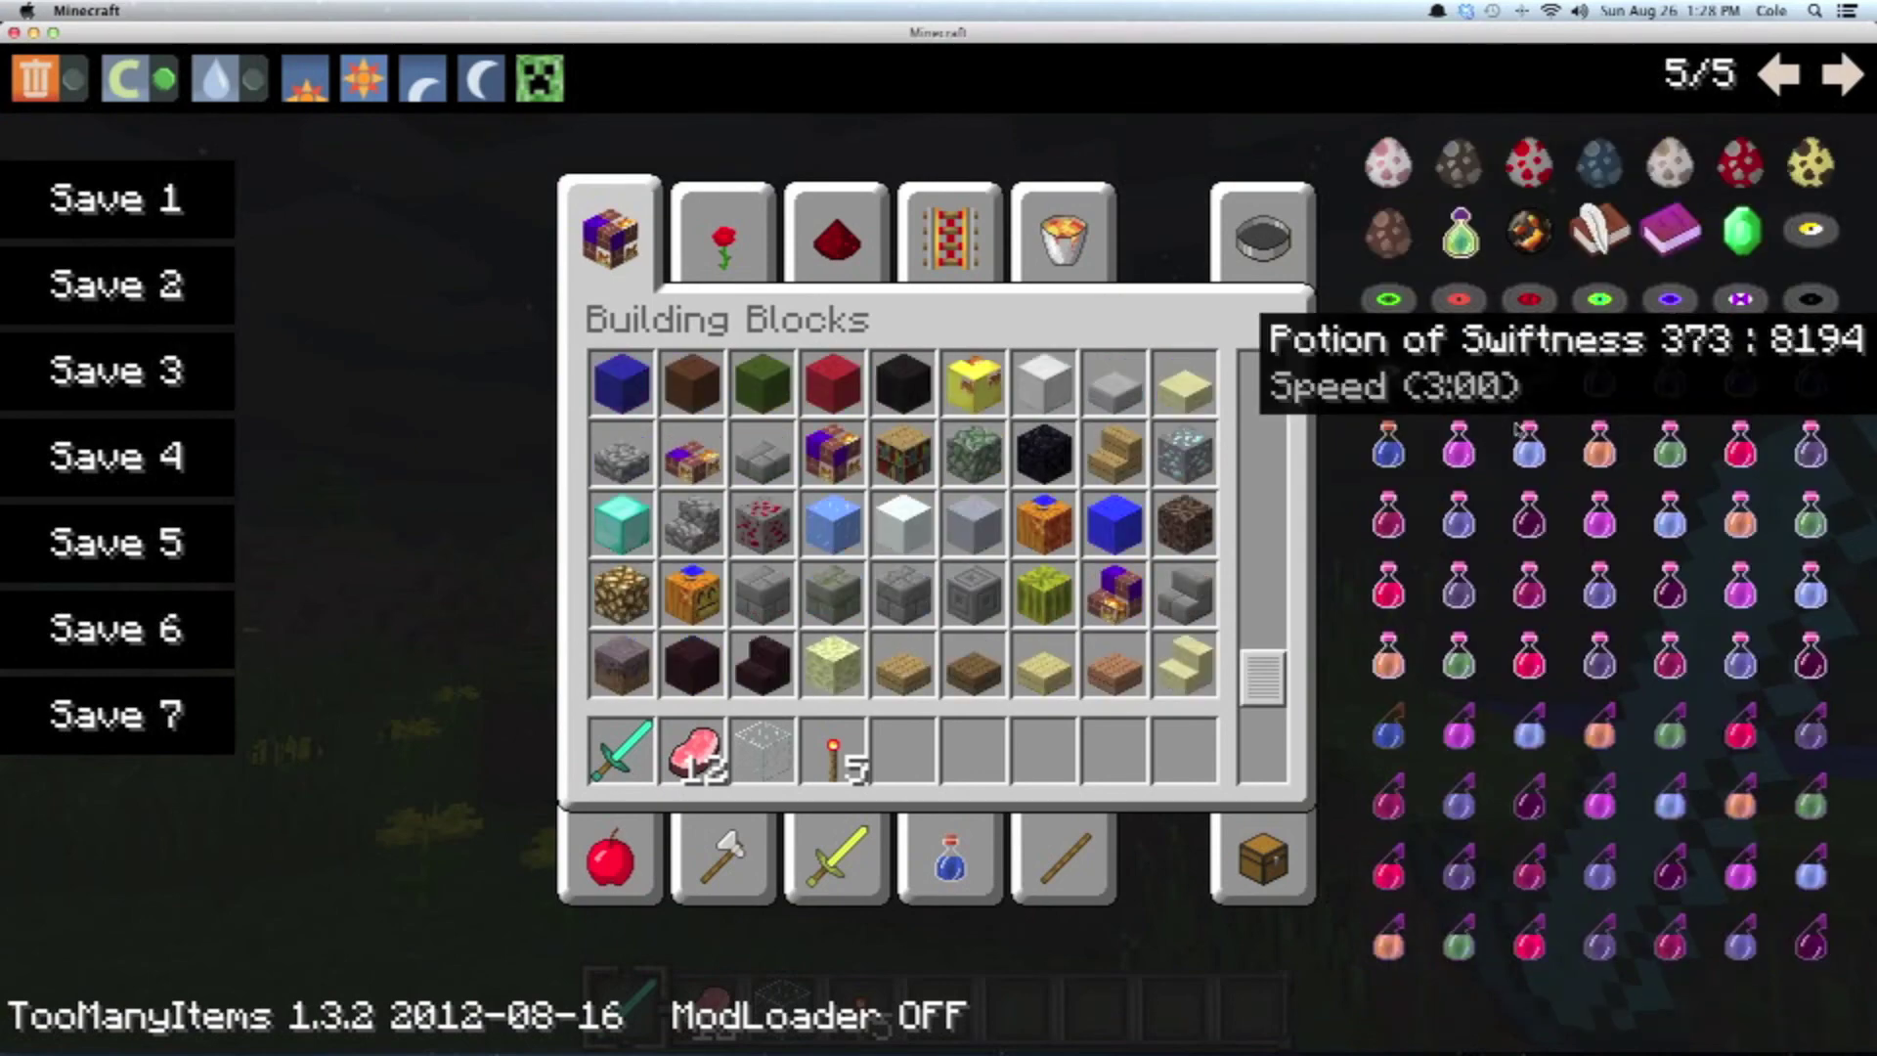
scroll(1647, 550, "up", 1)
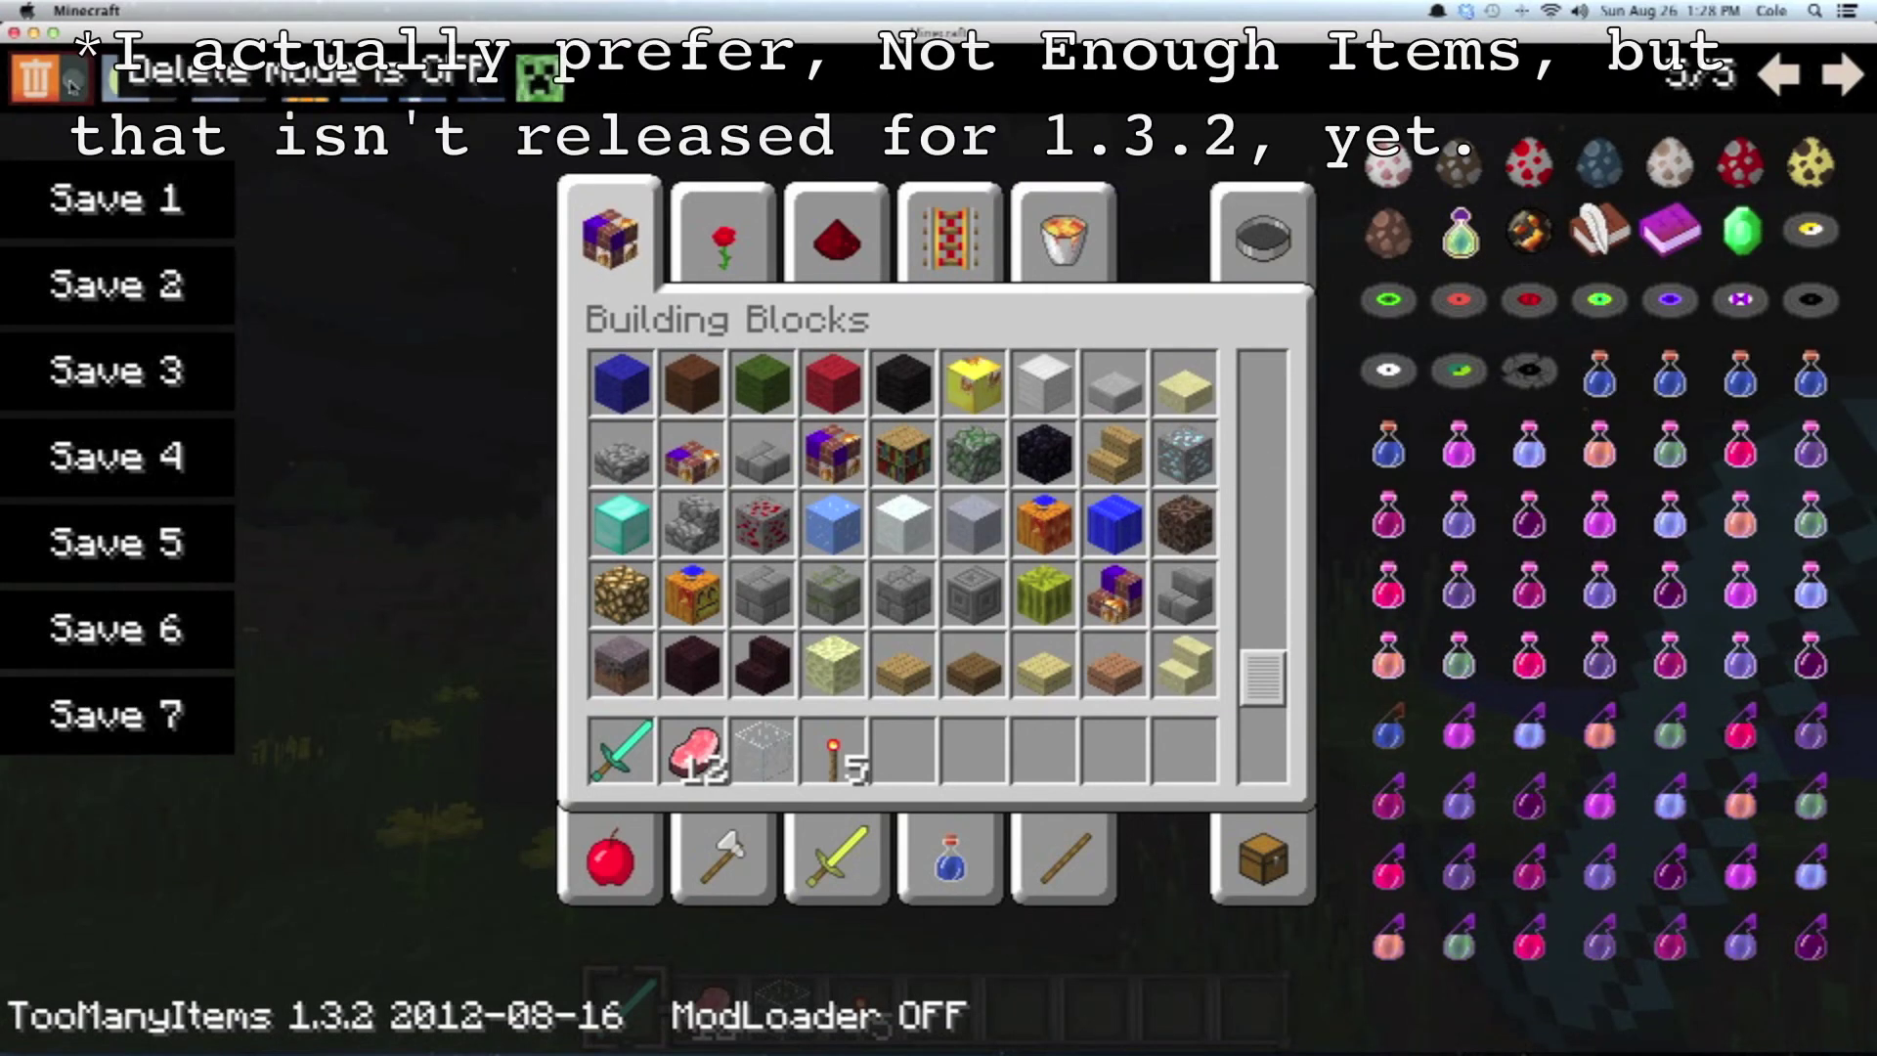
key("e")
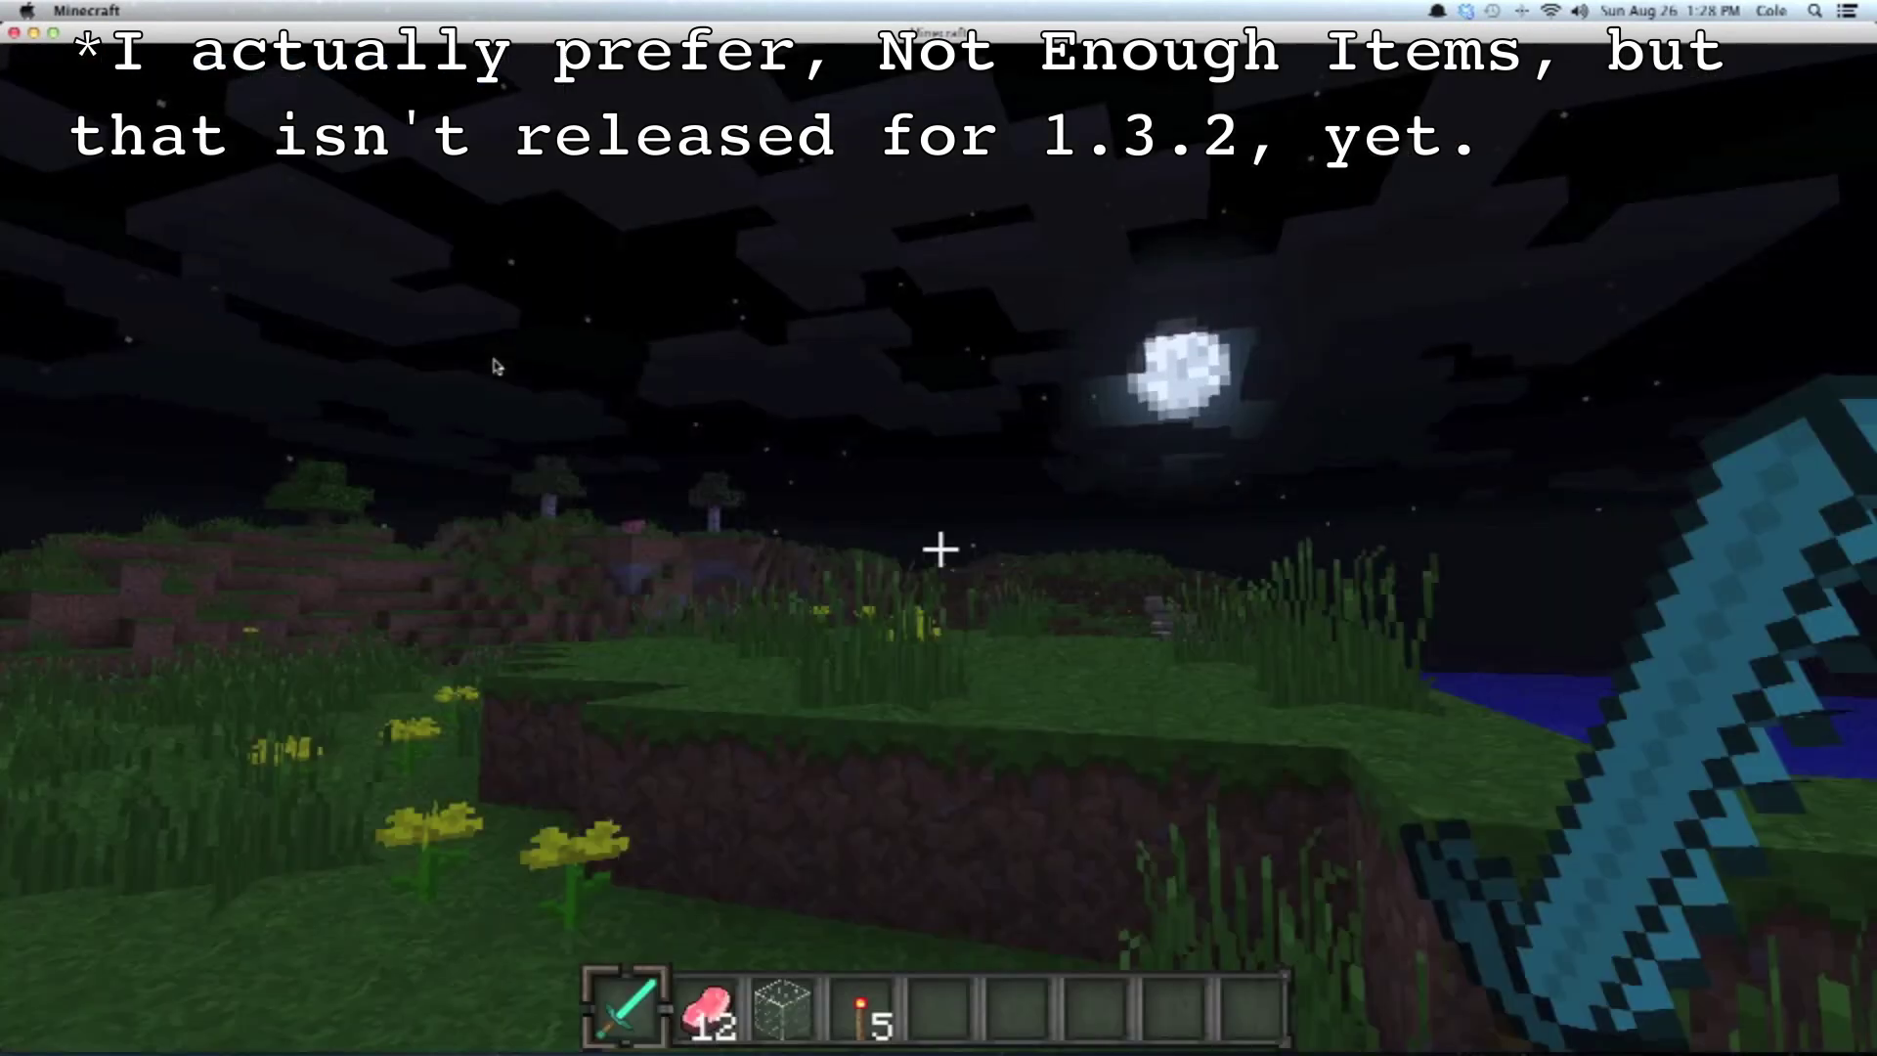
Step: Walk off the ledge past the yellow flowers, down the sand and past the sugarcane
key("w")
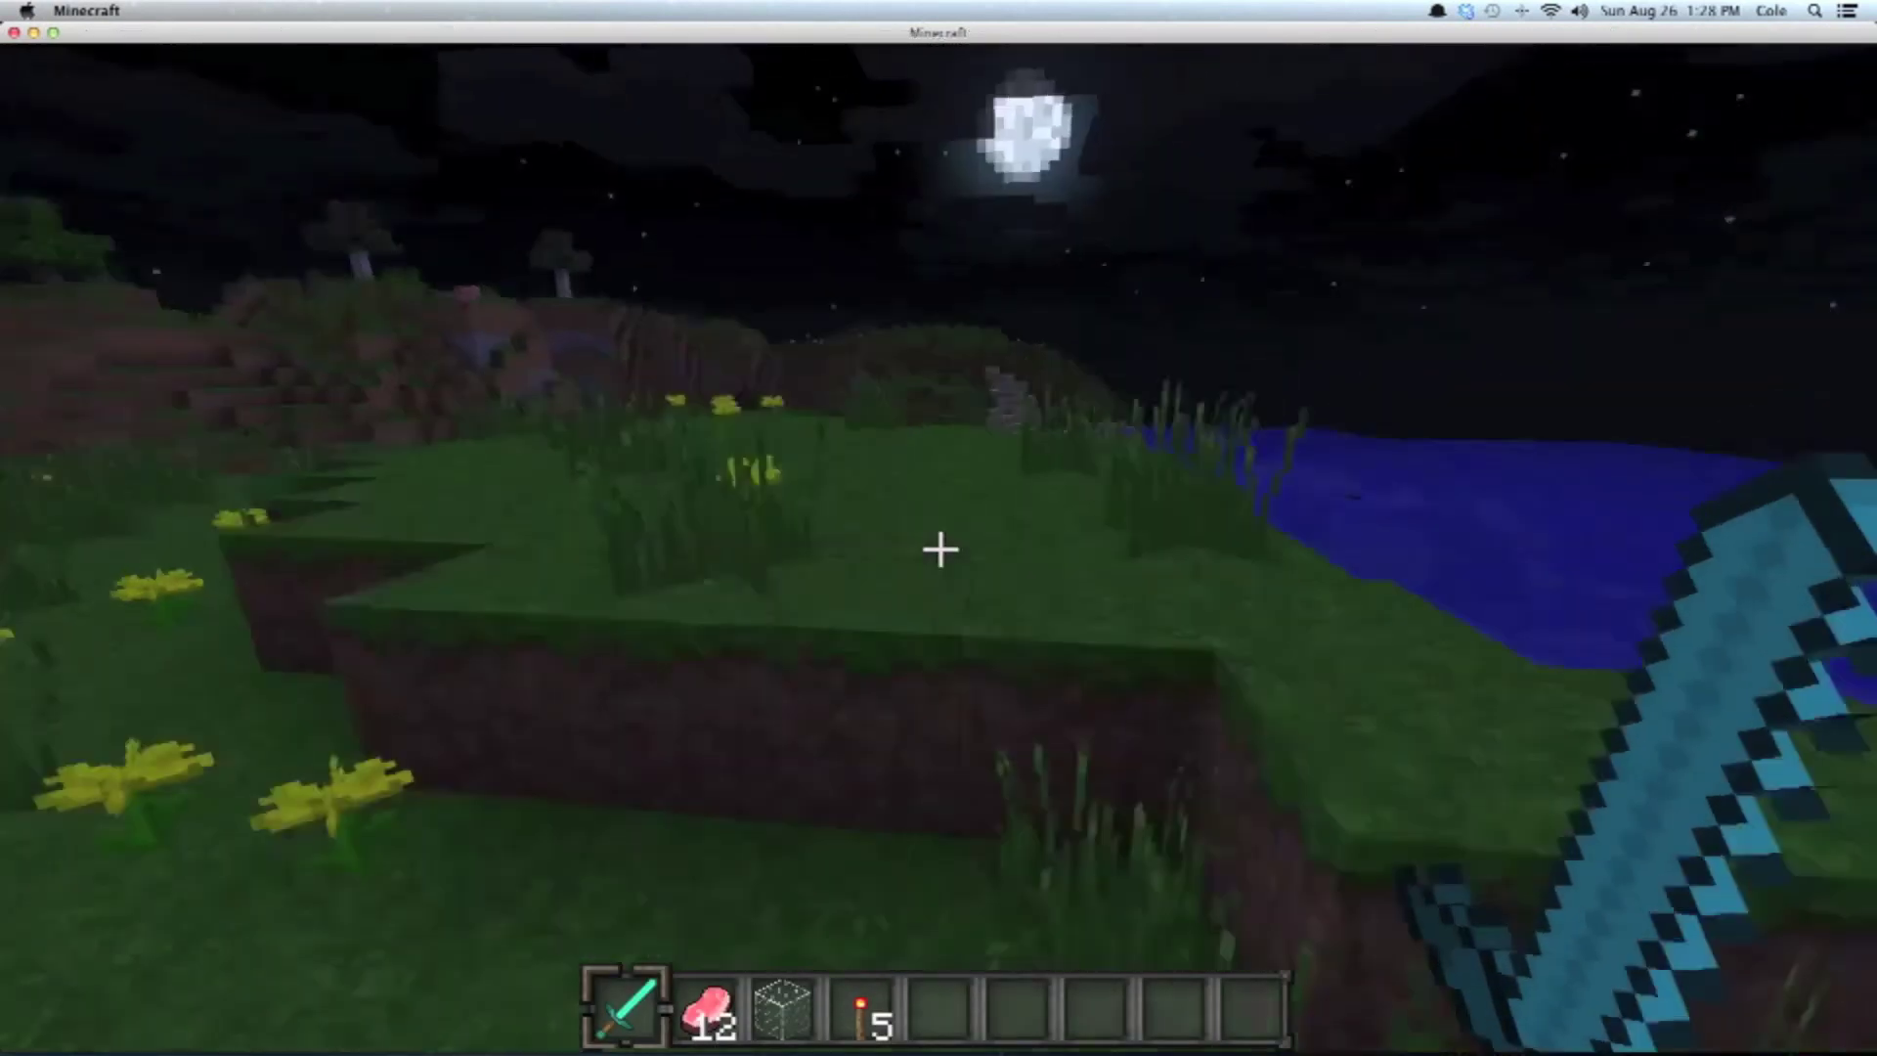
key("w")
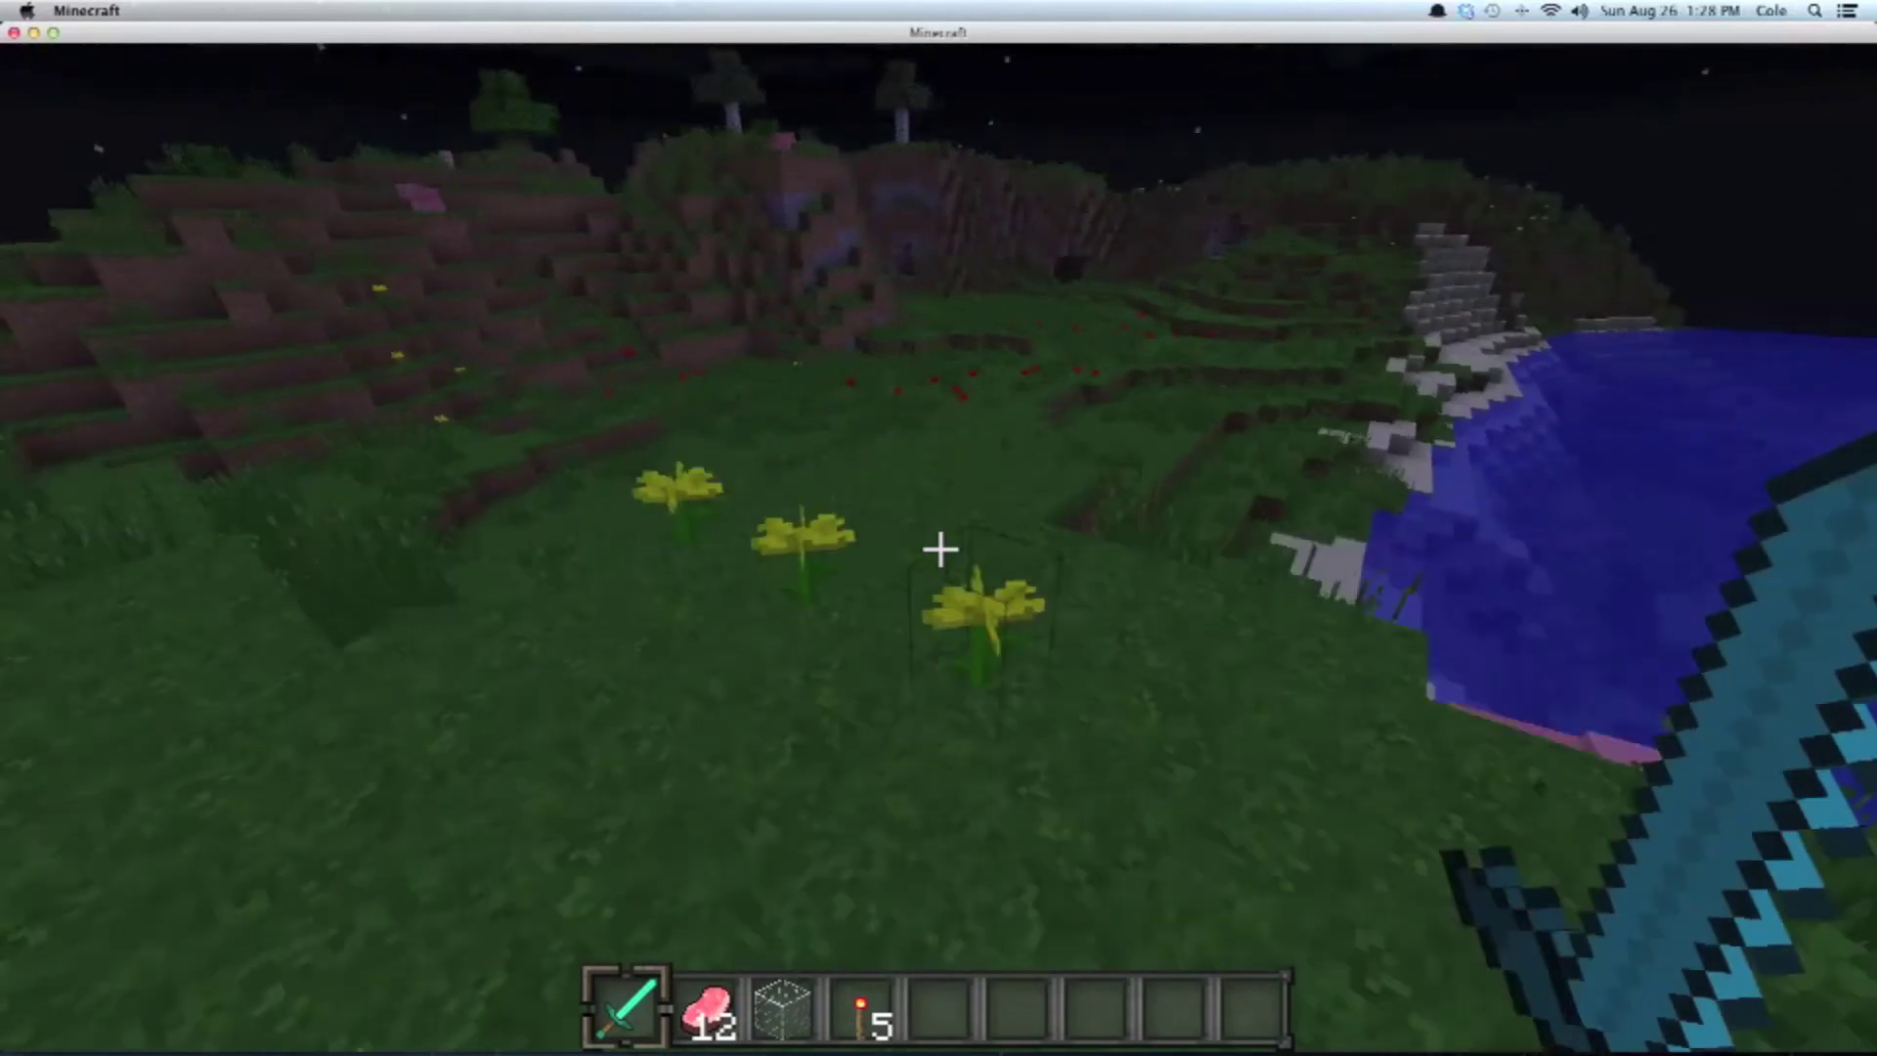
key("w")
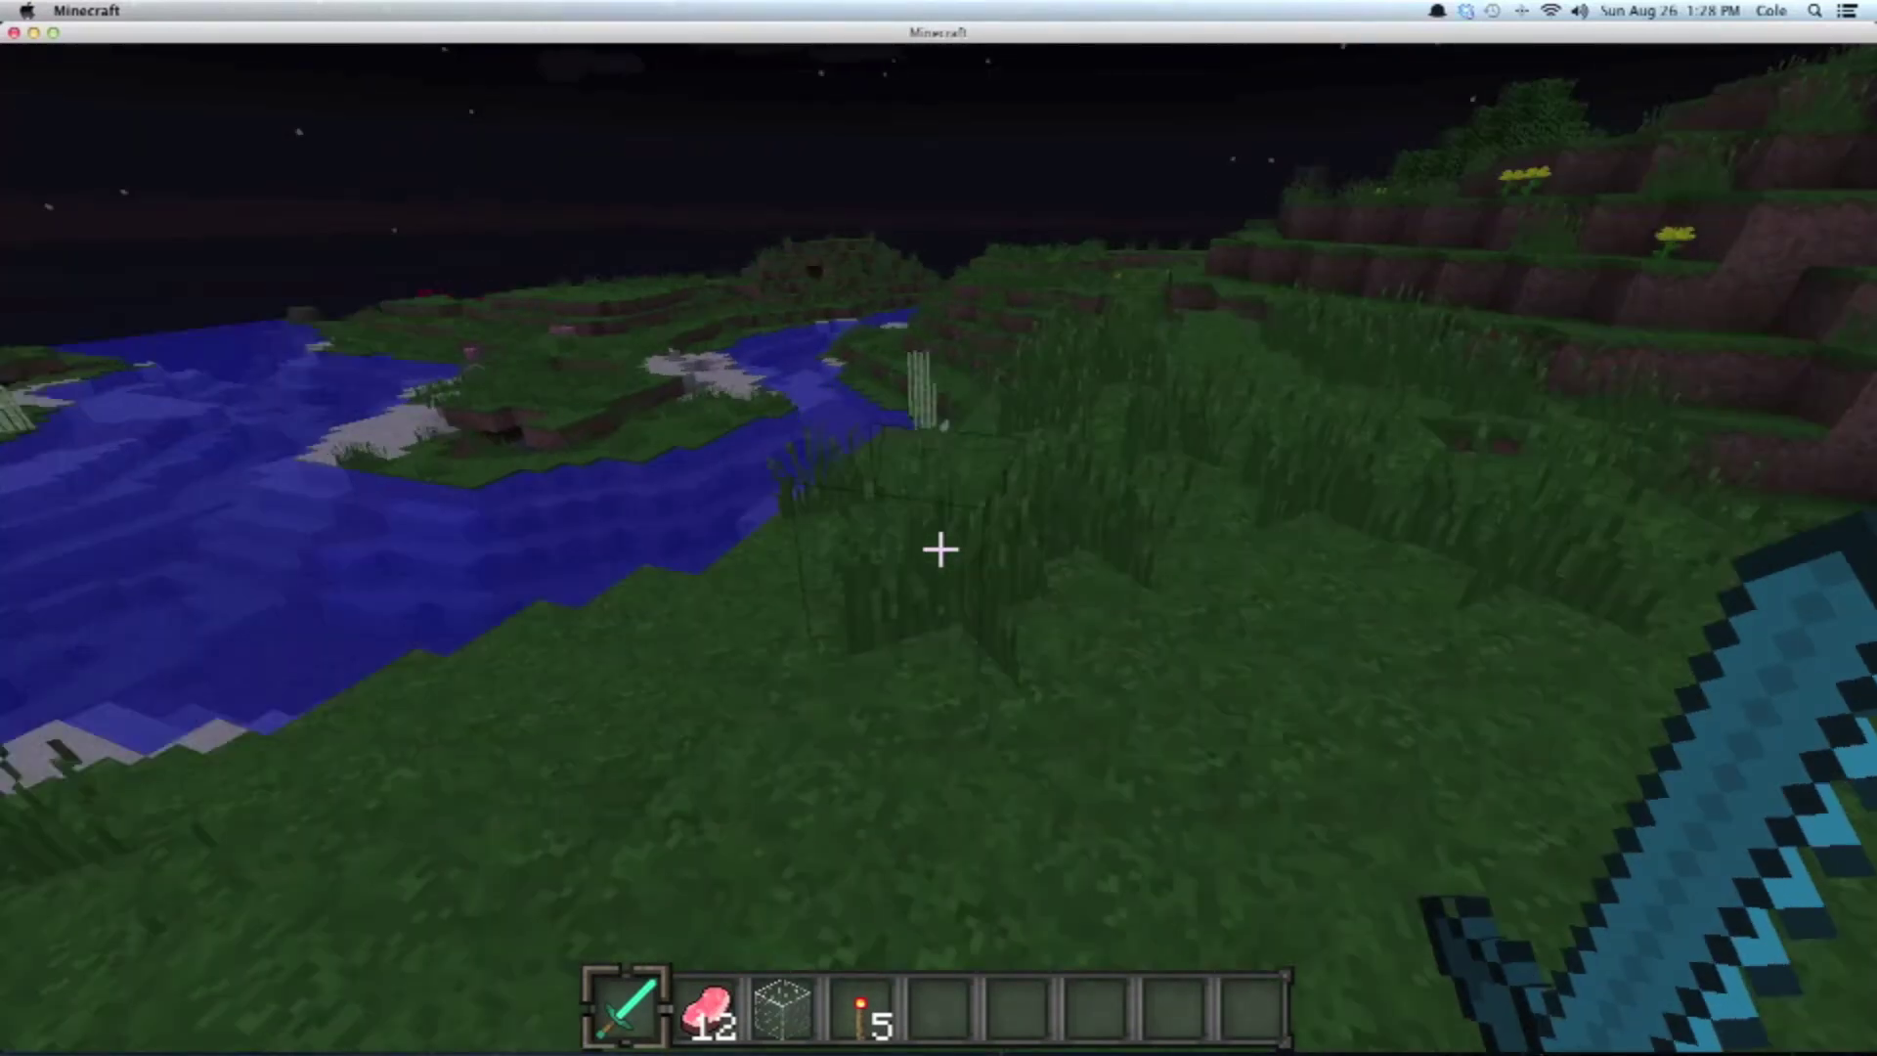
key("w")
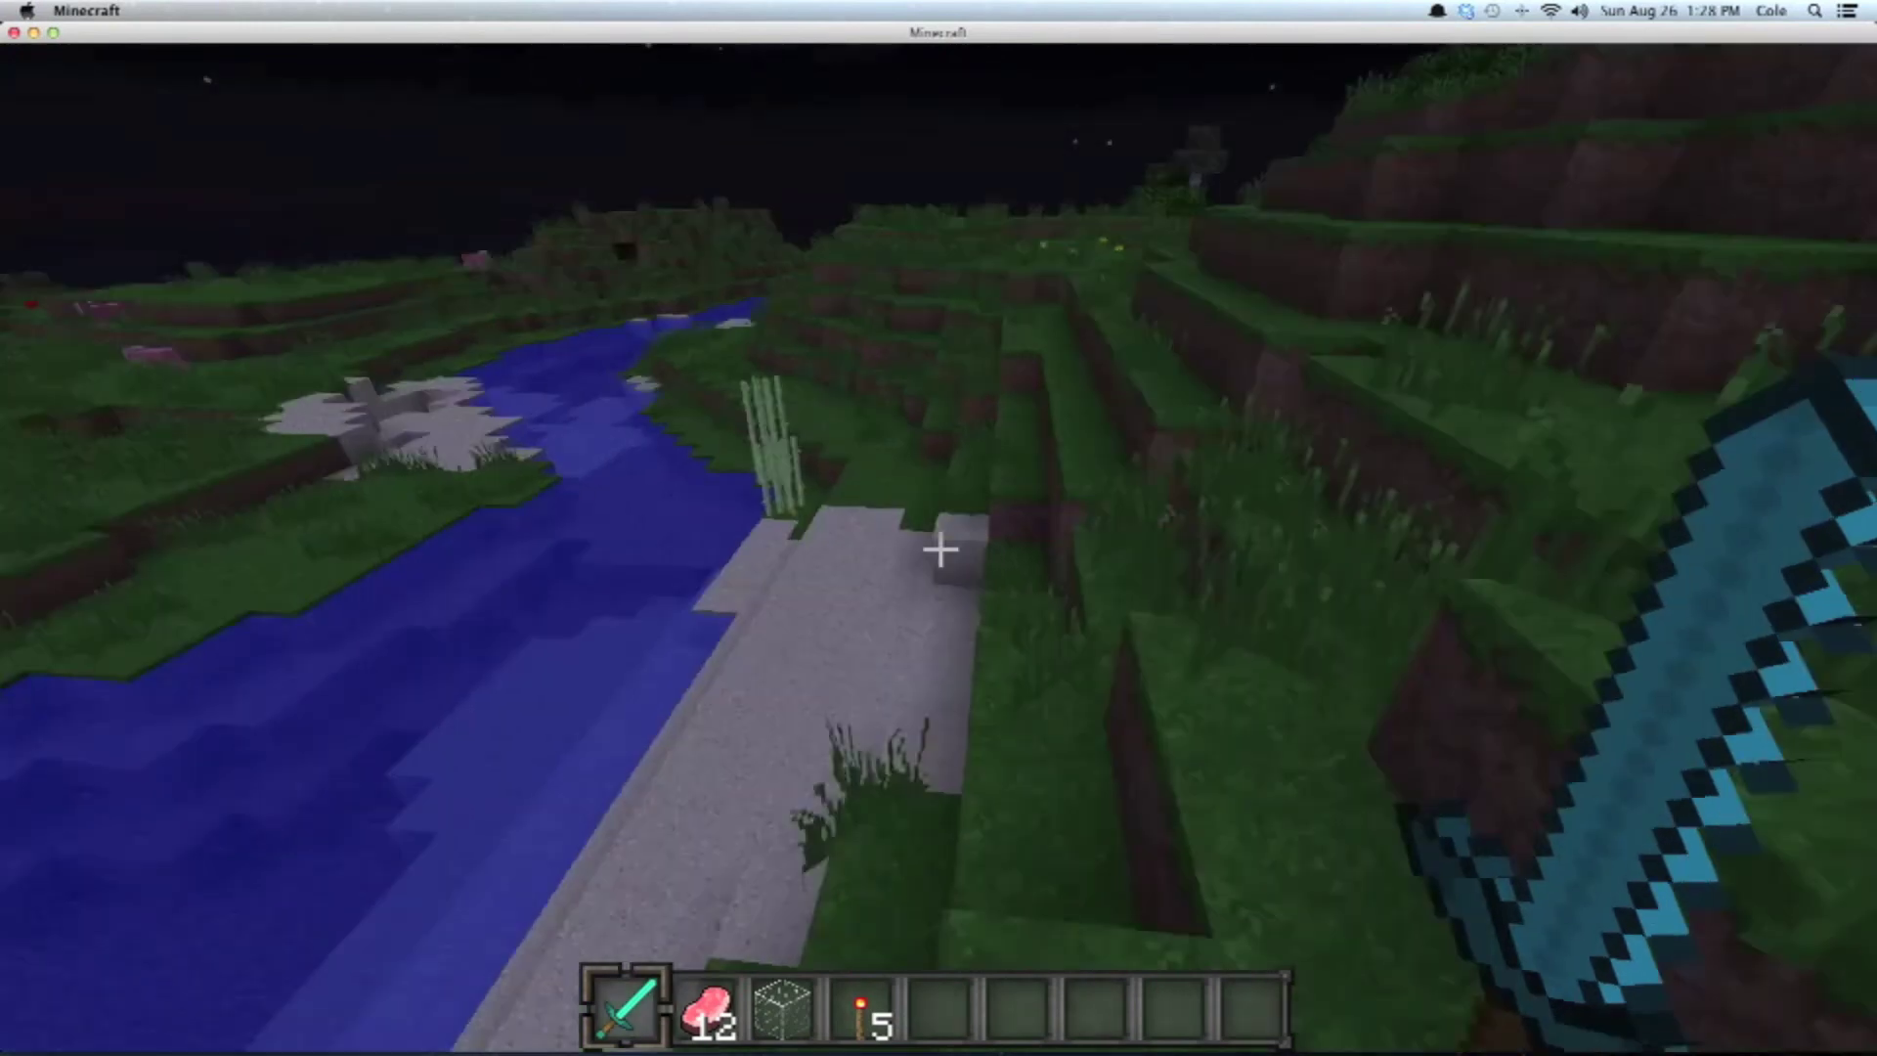
key("w")
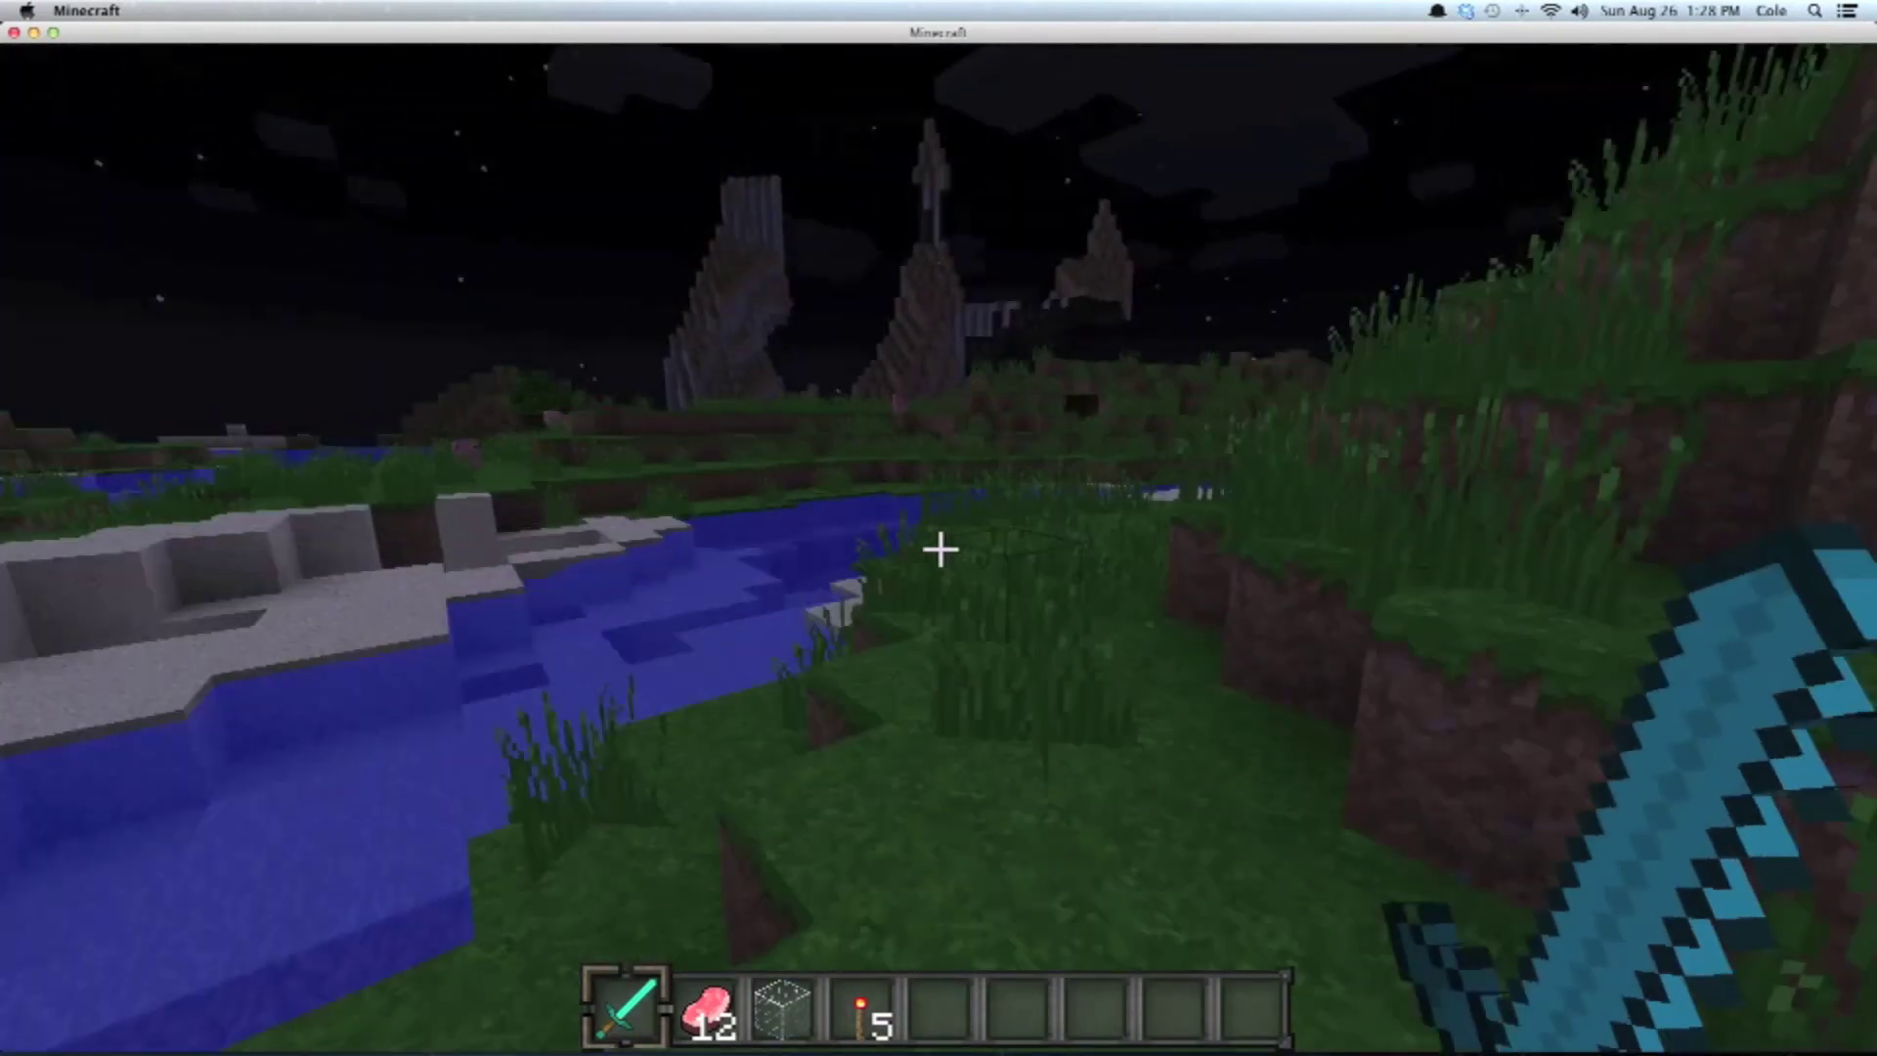
Step: Climb the grassy, flowered terraced hillside and face the mountain and river
key("w")
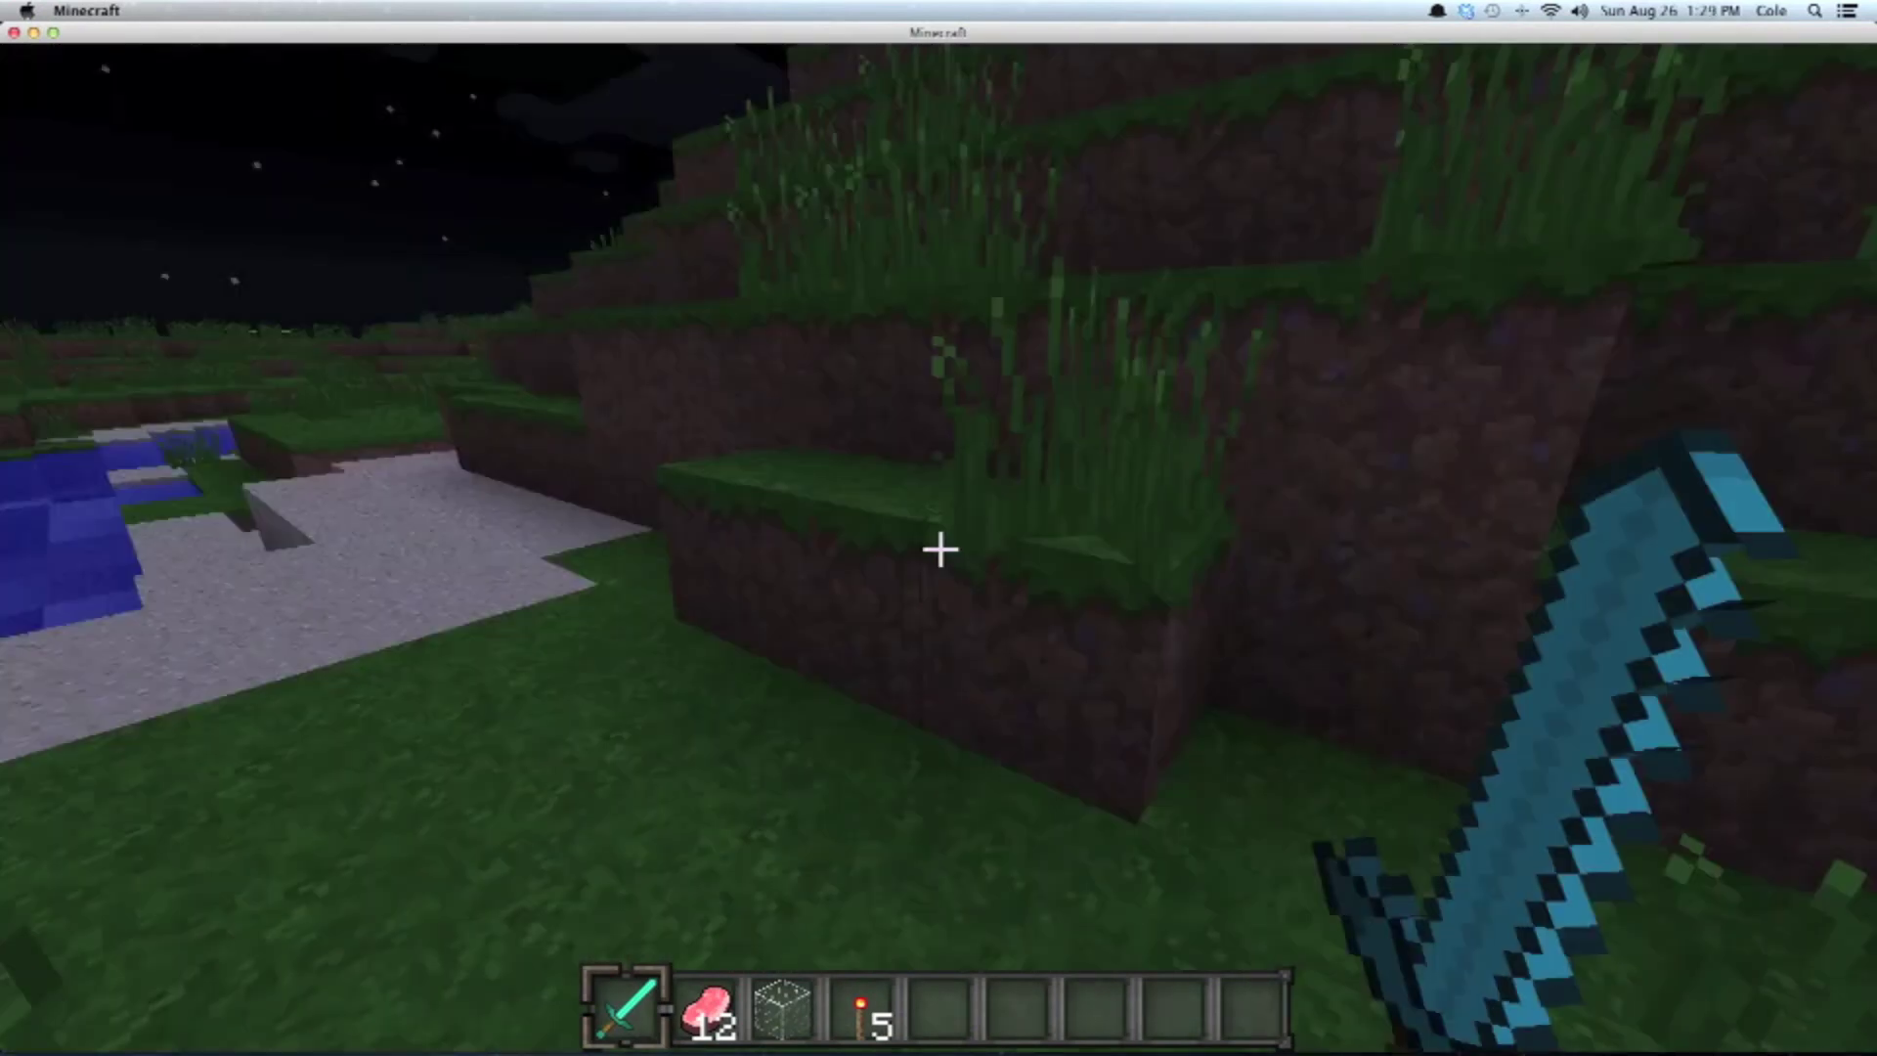
key("w")
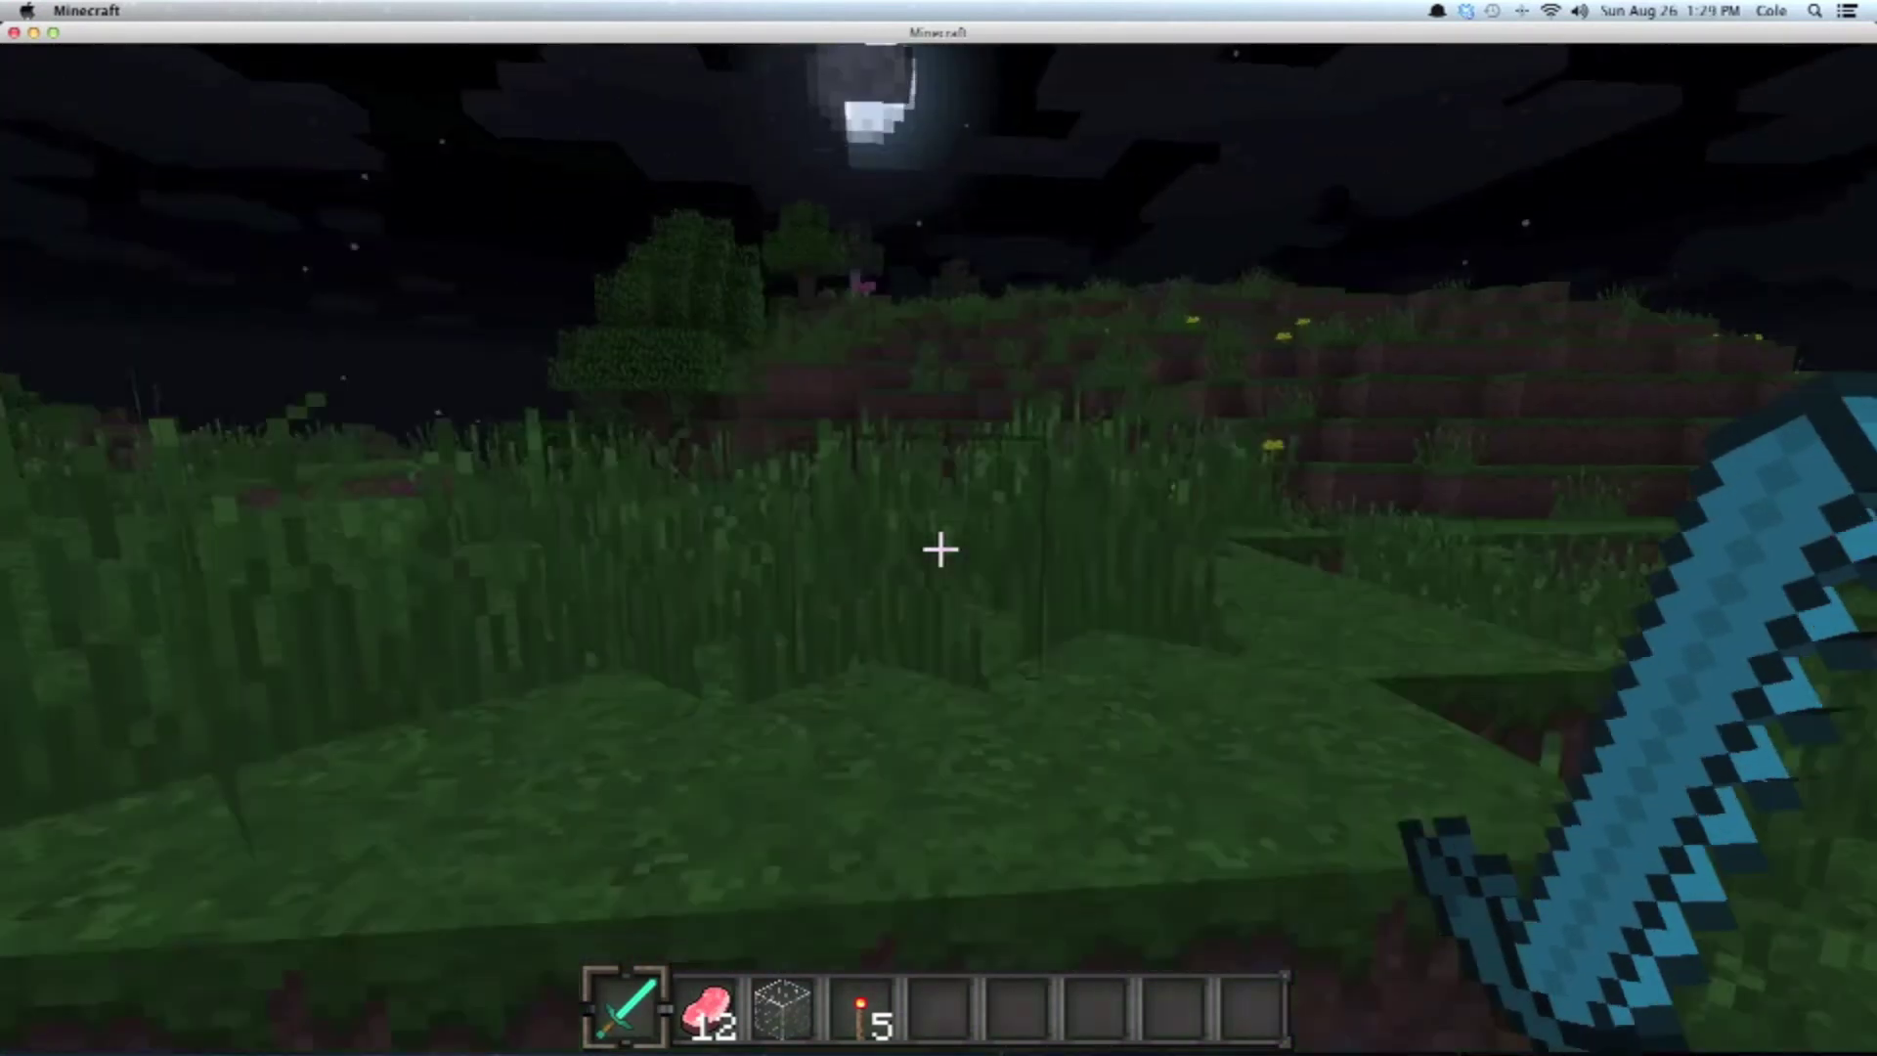
key("w")
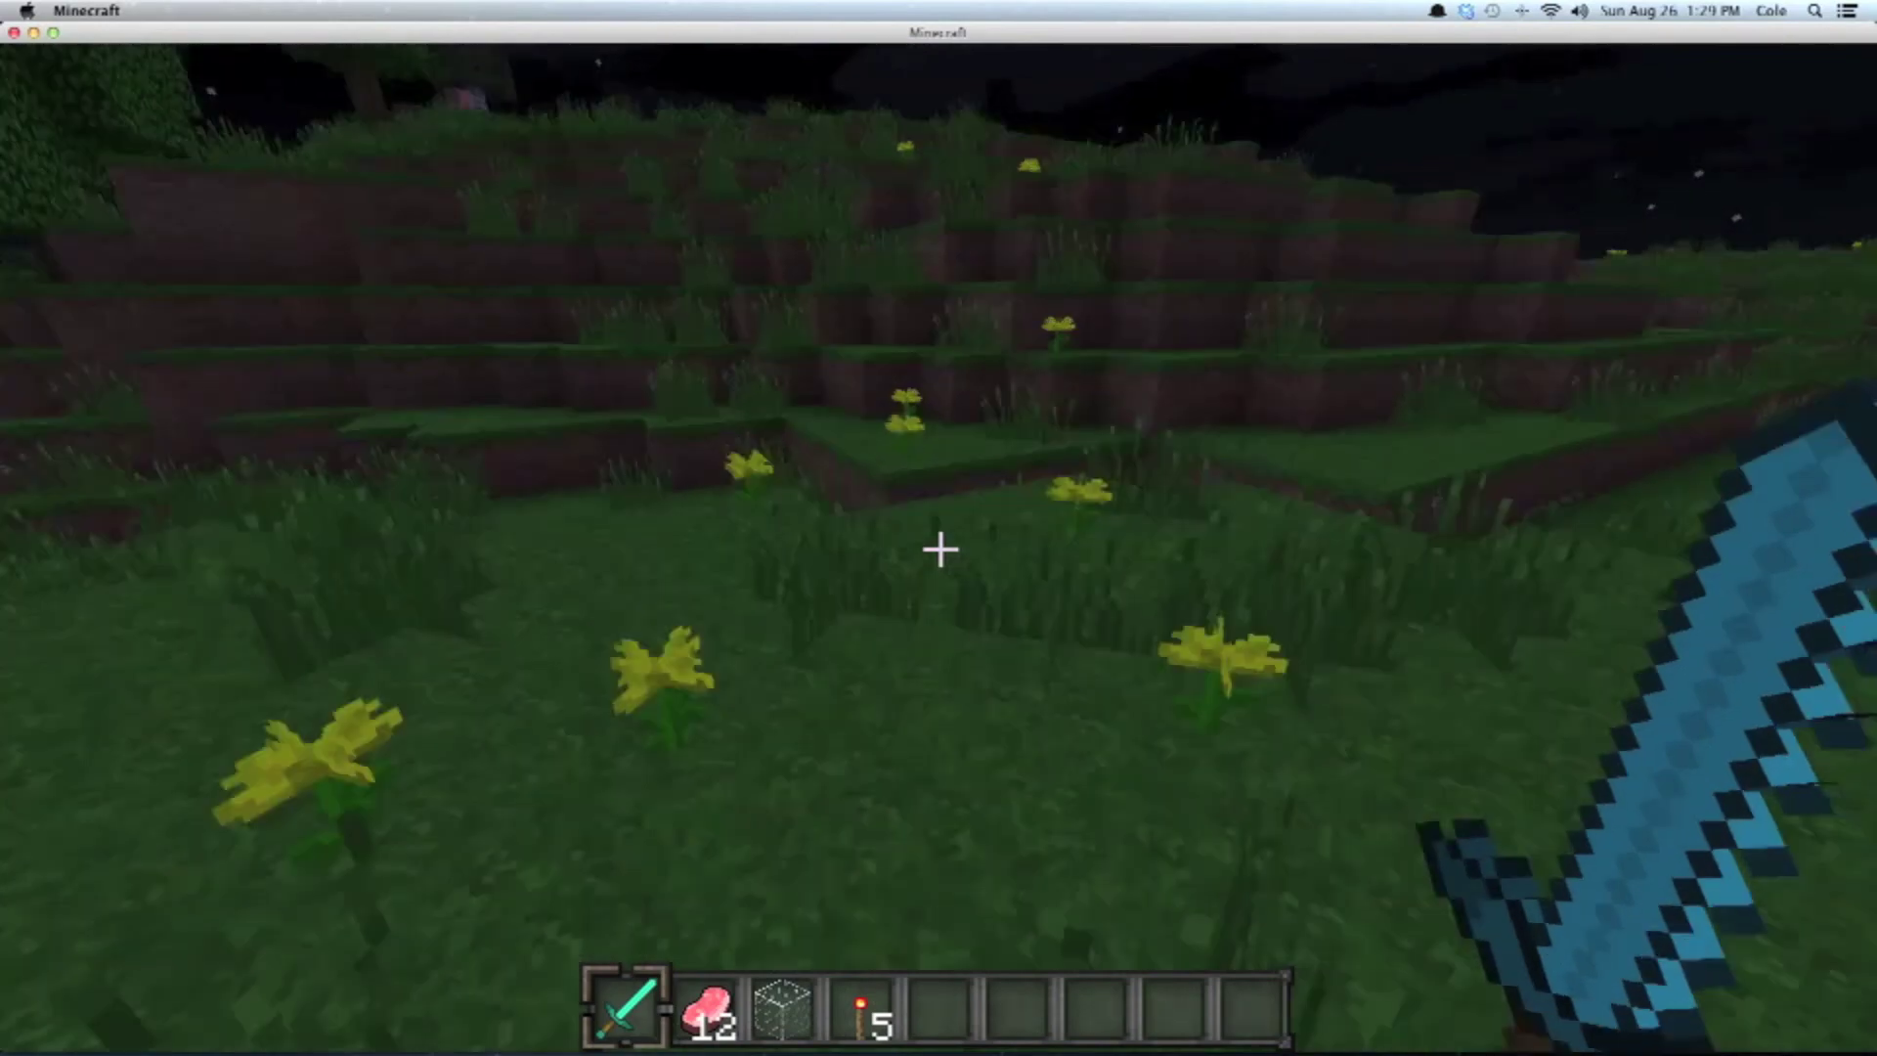
key("w")
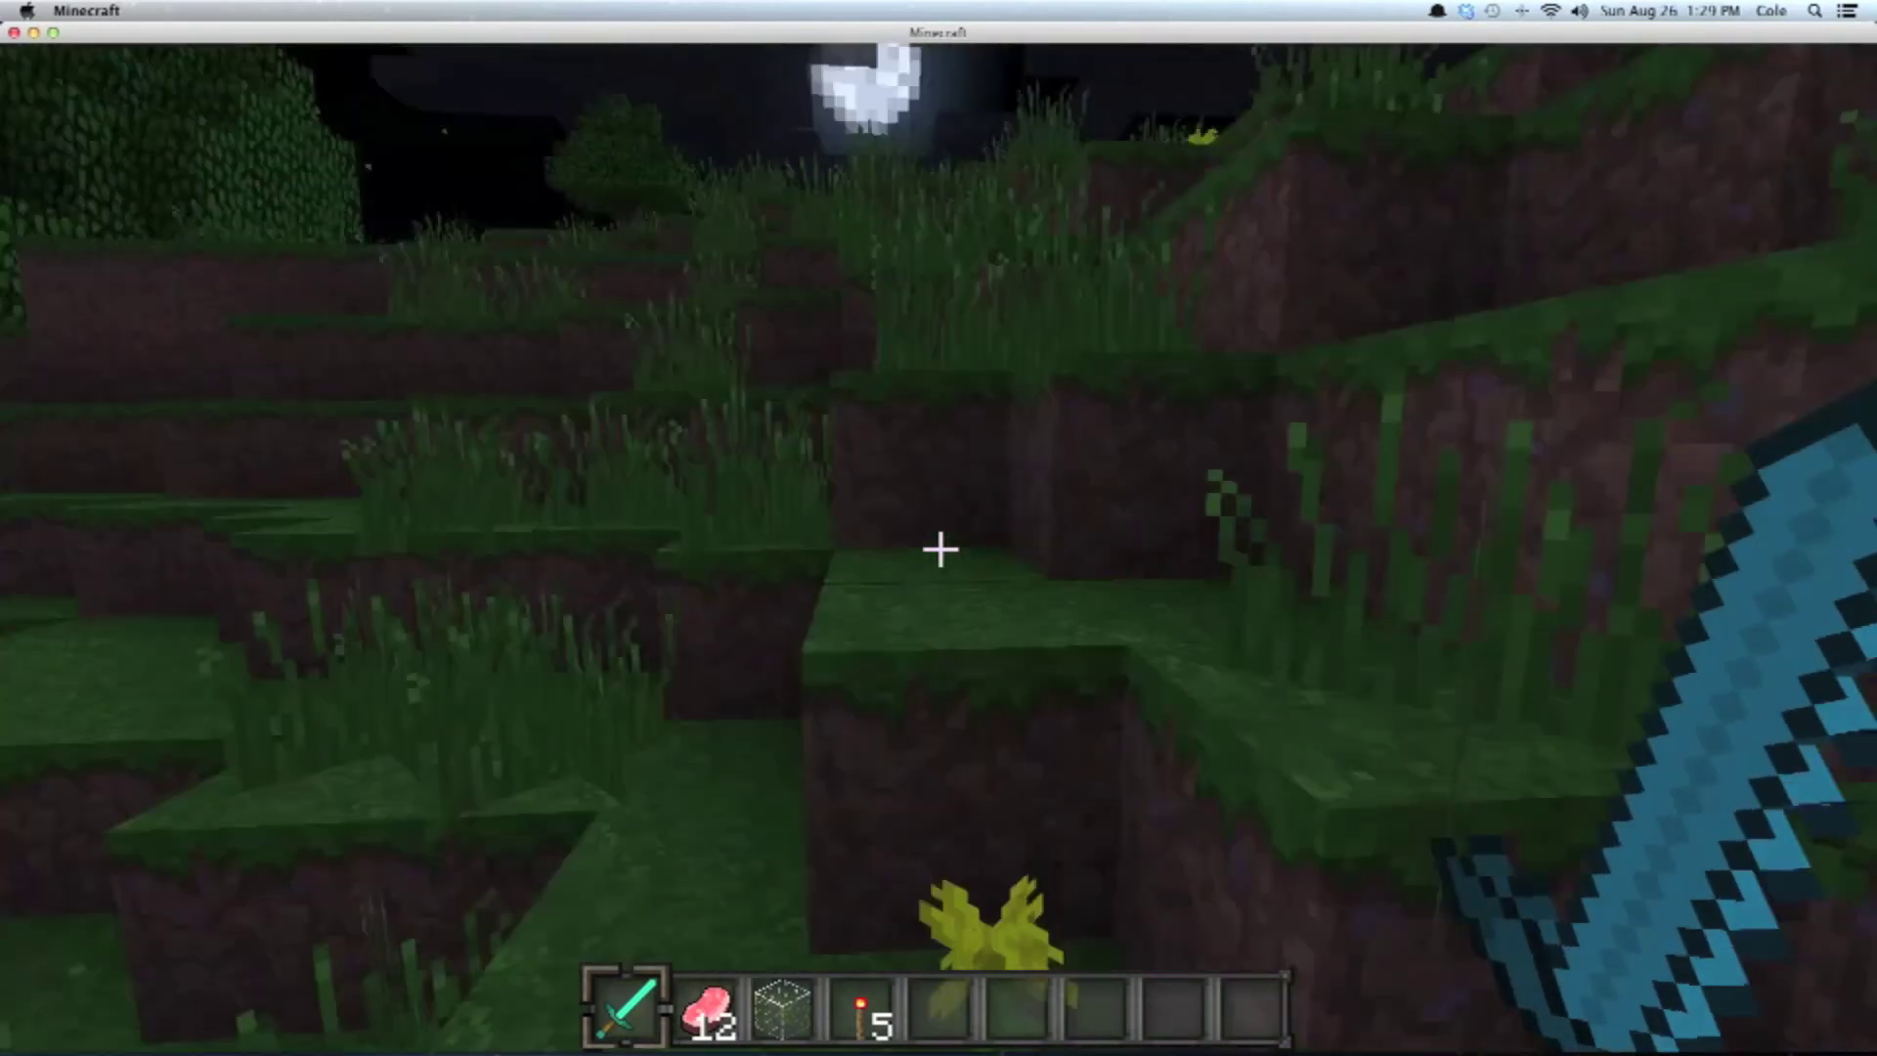
key("w")
key("w")
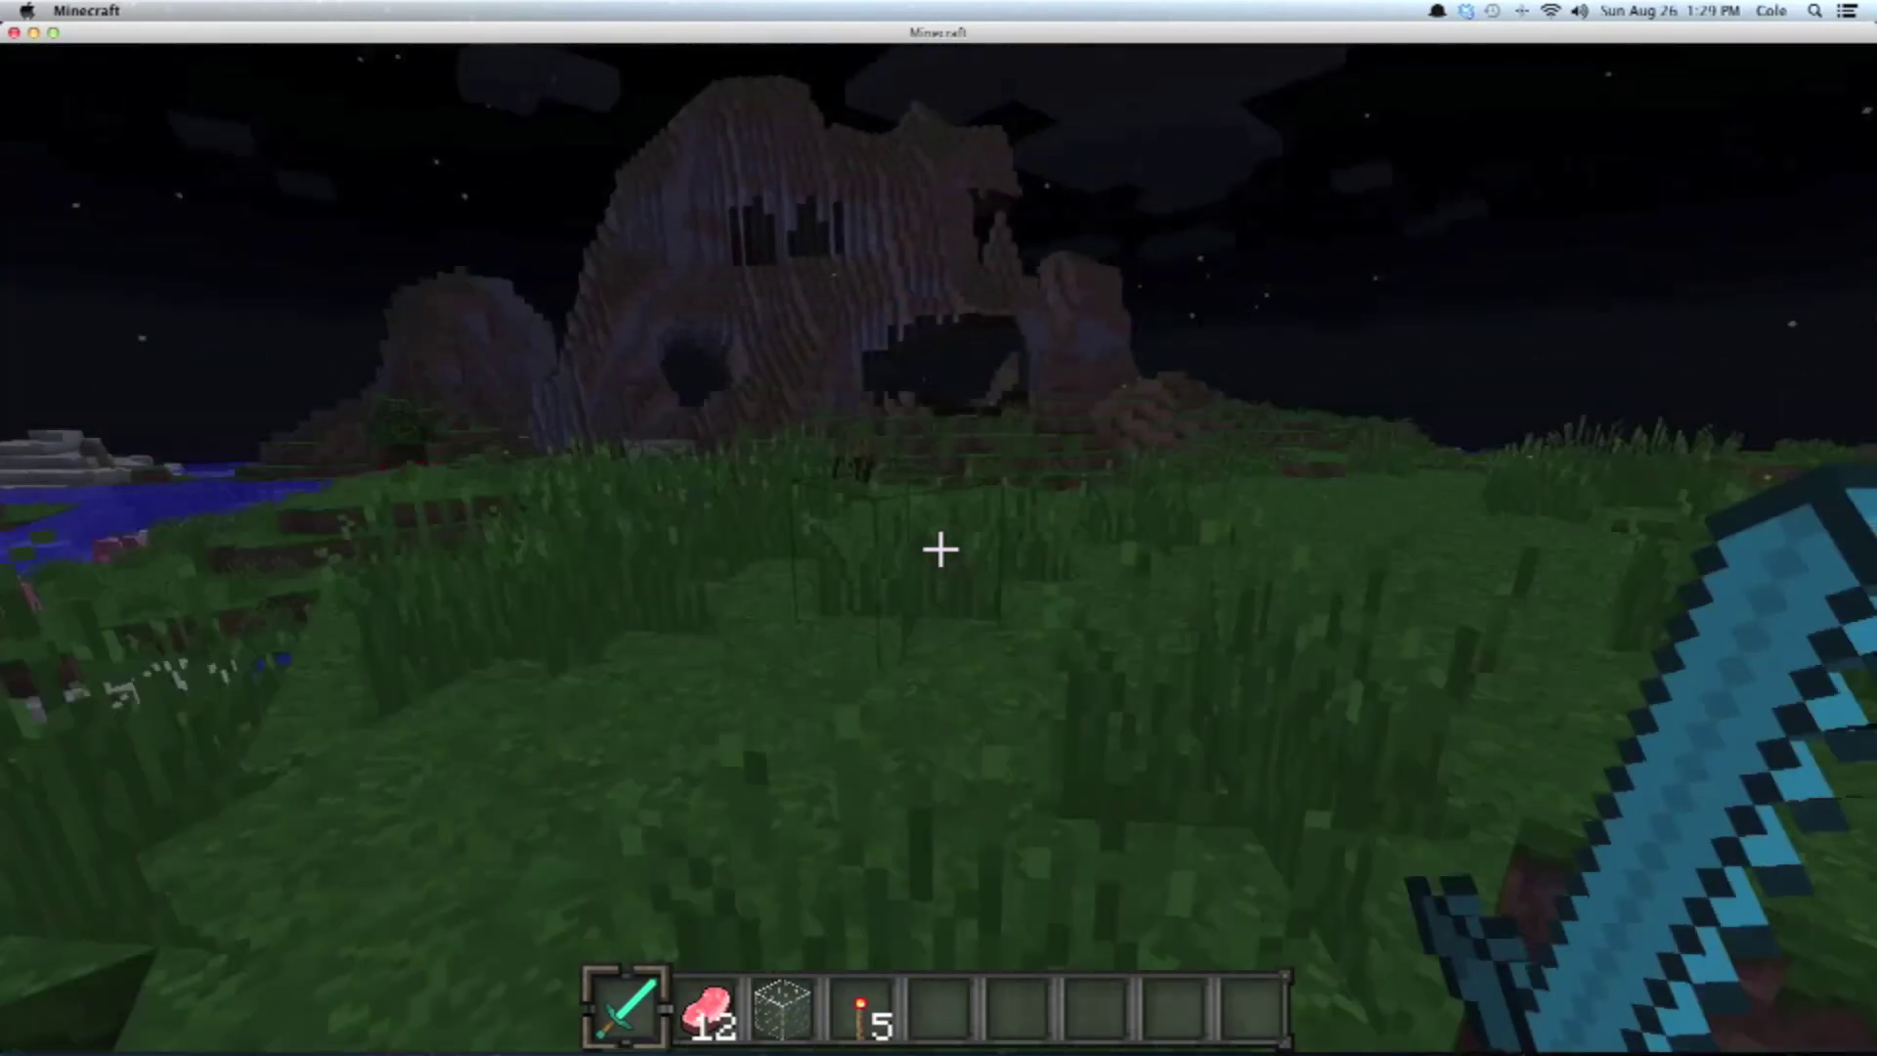